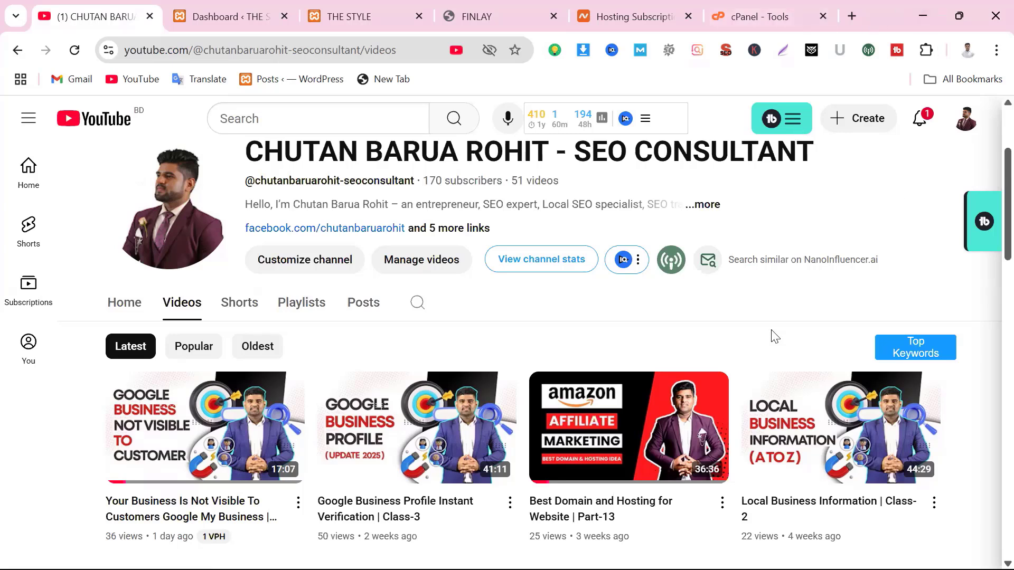
# Examine the live FINLAY store homepage from the hero banner through the collections and product listings to the footer.
pyautogui.click(752, 16)
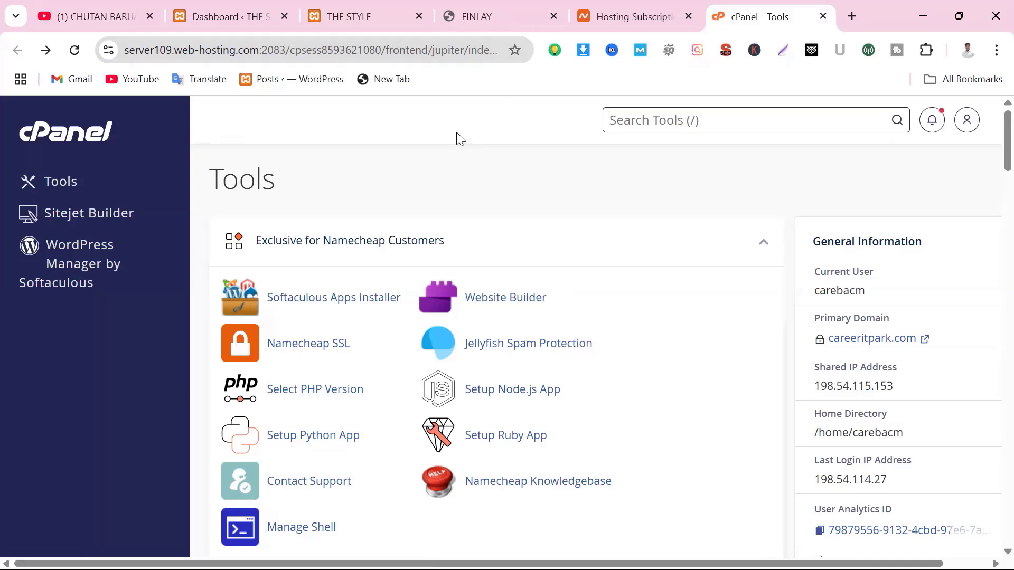
pyautogui.click(484, 15)
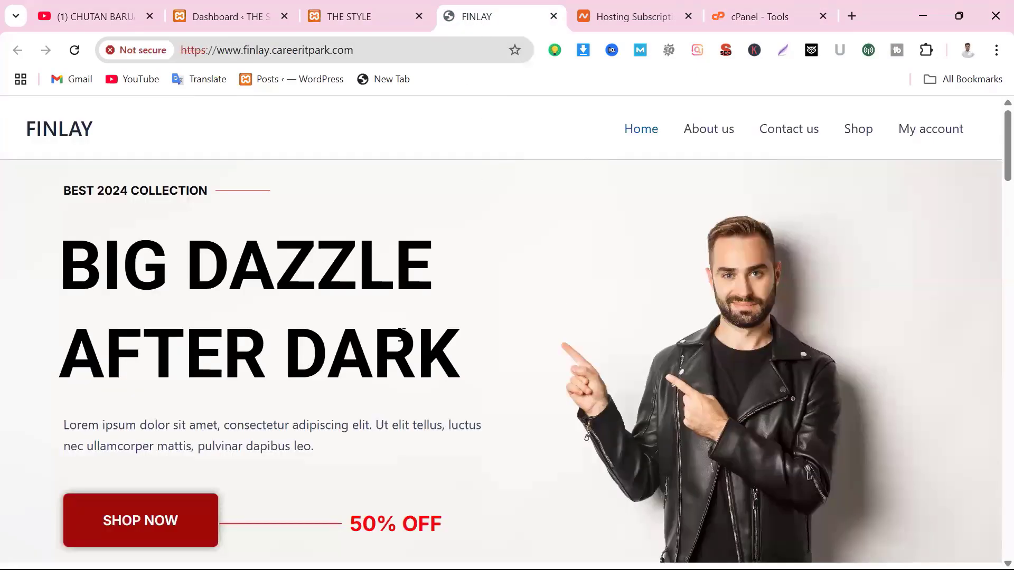
pyautogui.scroll(-2, 540, 271)
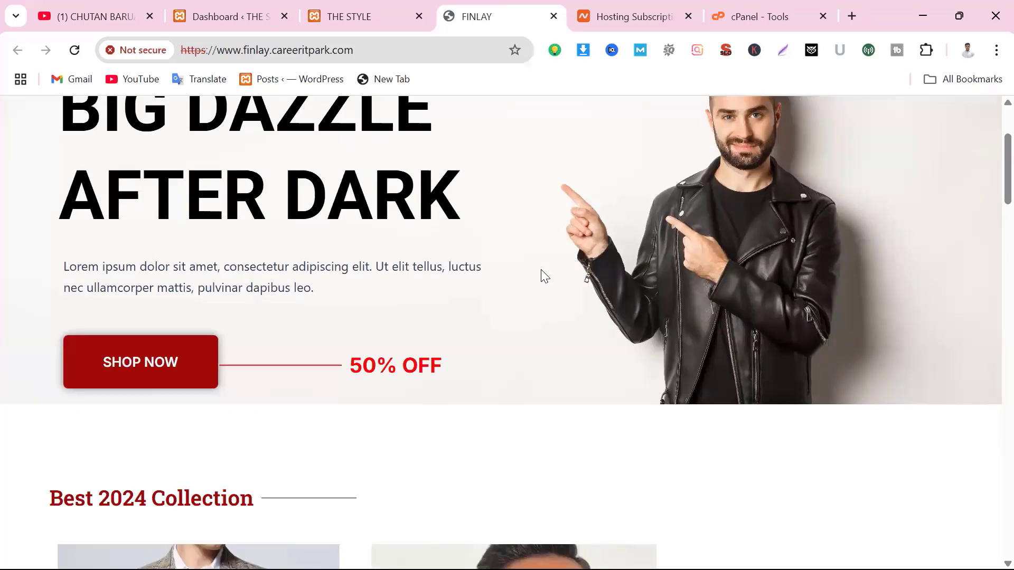
pyautogui.scroll(-3, 541, 274)
pyautogui.scroll(6, 544, 276)
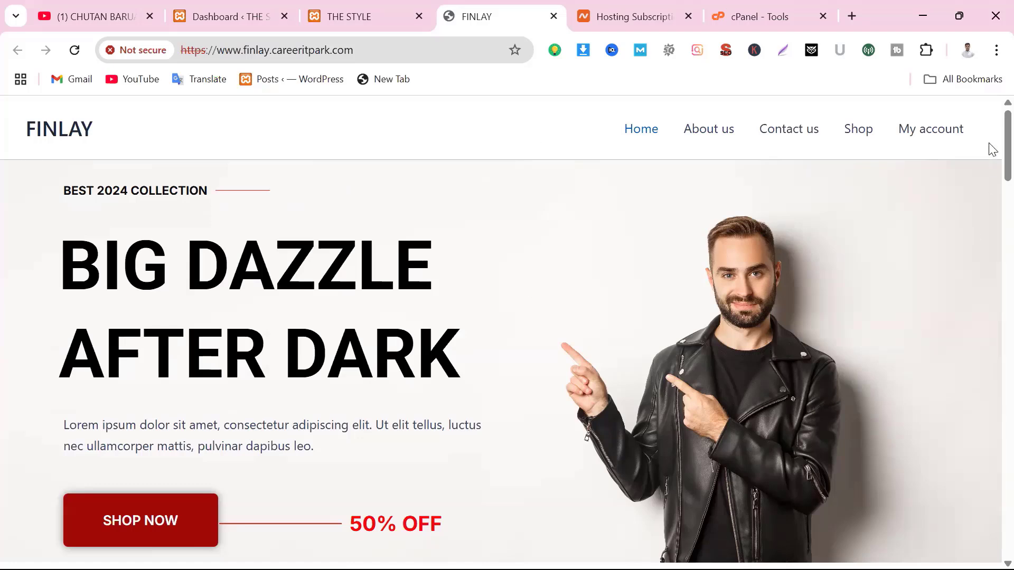
pyautogui.scroll(-8, 991, 206)
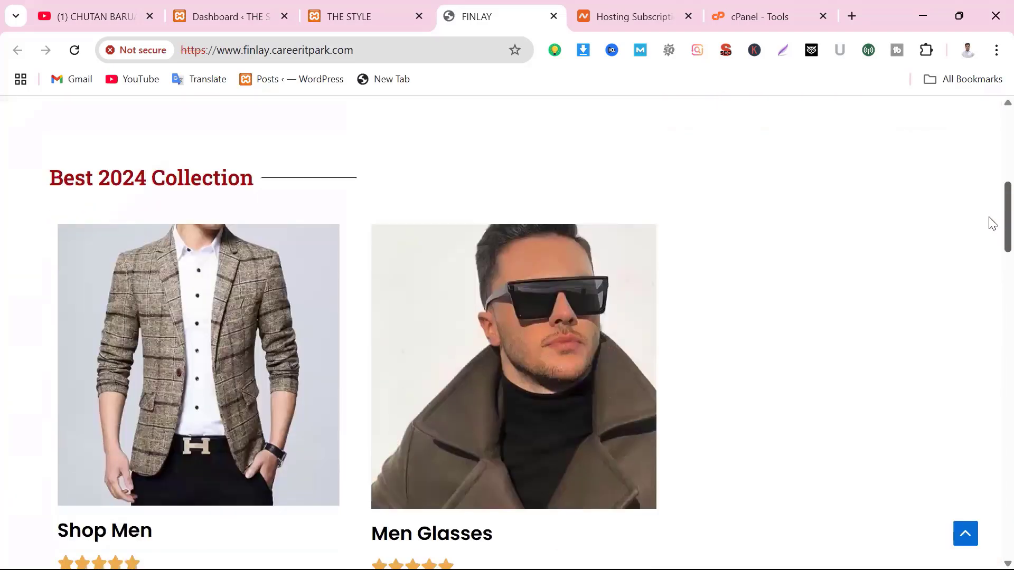
pyautogui.scroll(-5, 576, 306)
pyautogui.scroll(10, 575, 306)
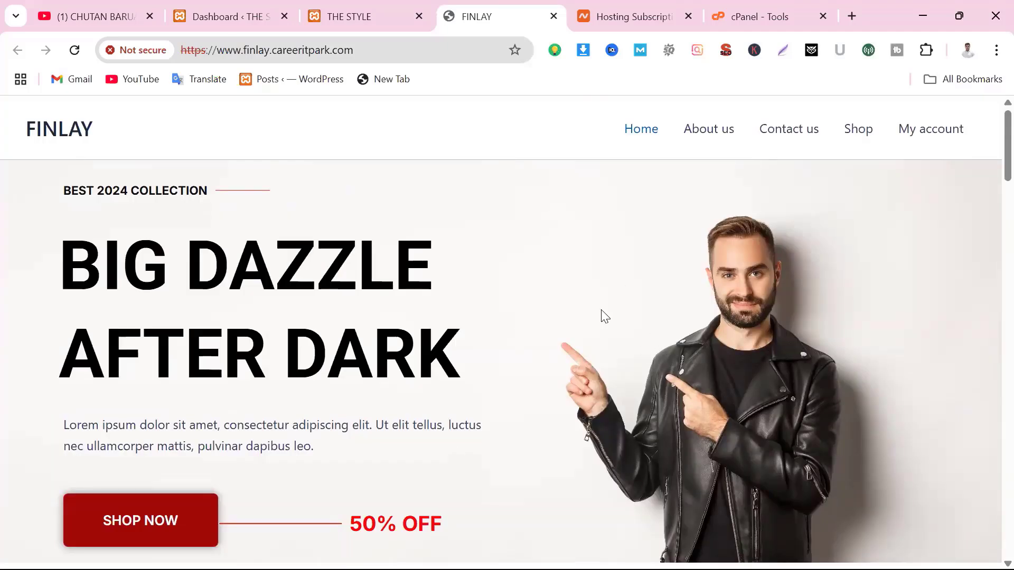
pyautogui.scroll(-2, 722, 349)
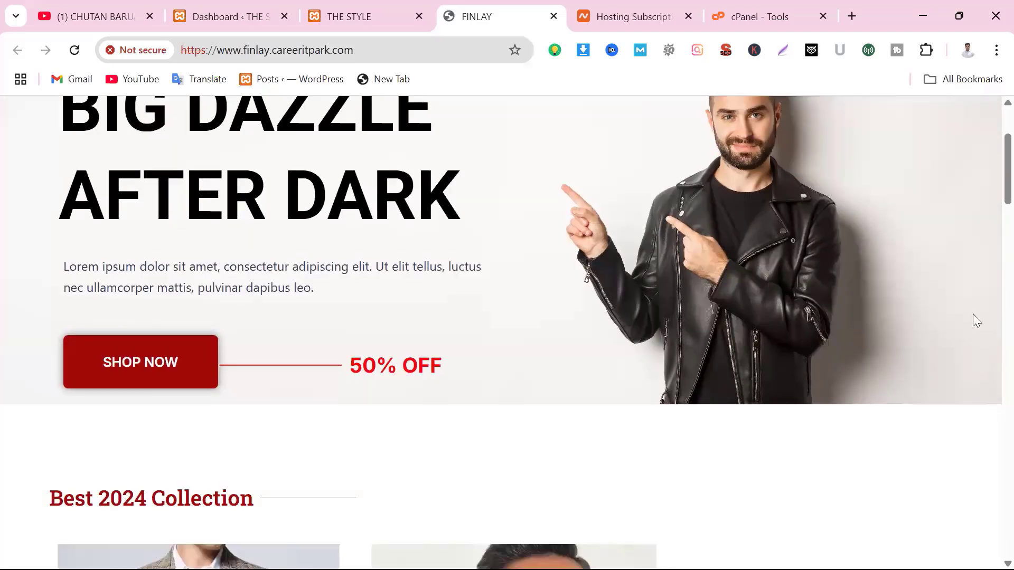
pyautogui.scroll(-10, 739, 232)
pyautogui.scroll(-12, 449, 333)
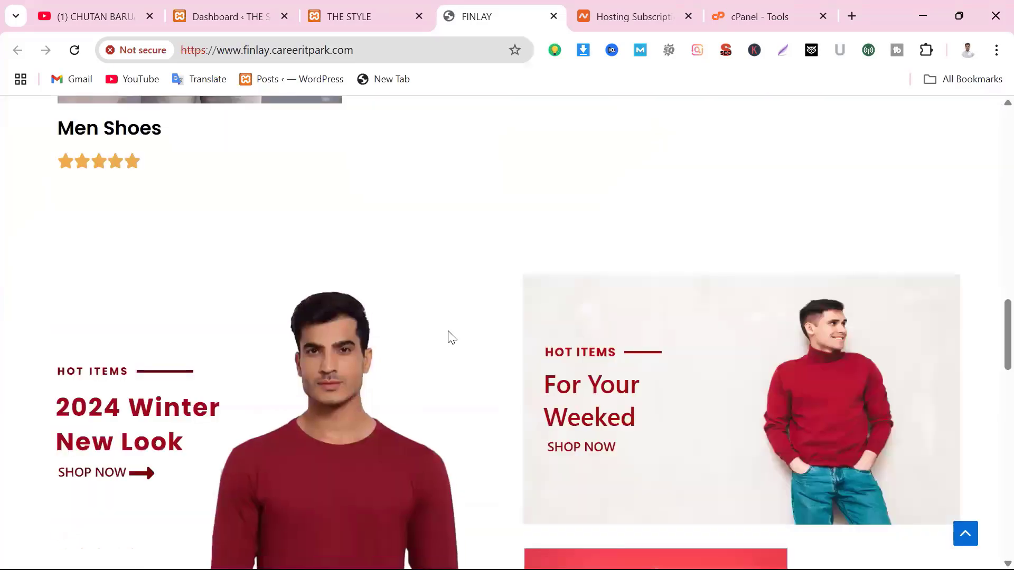
pyautogui.scroll(4, 478, 385)
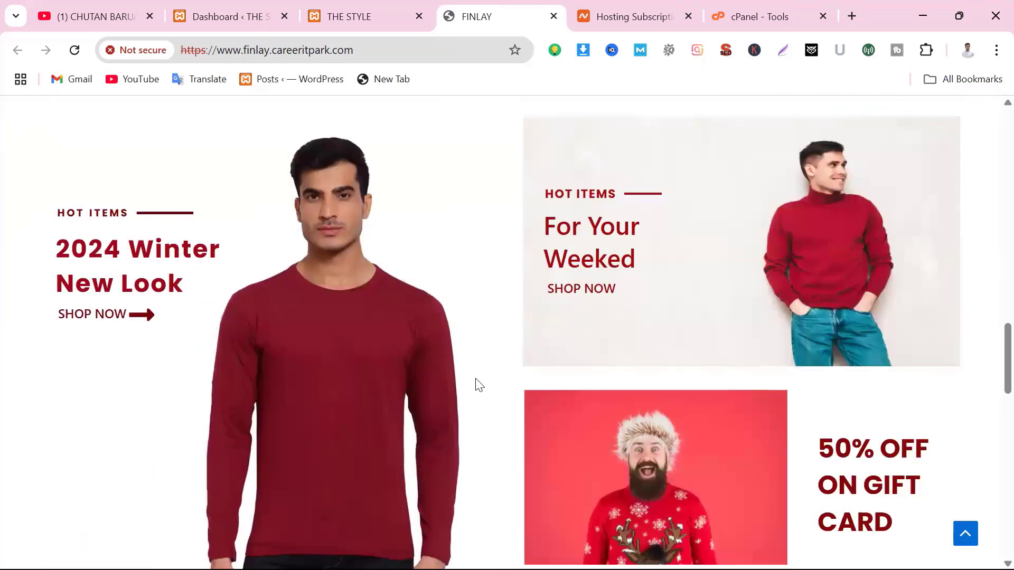
pyautogui.scroll(-6, 907, 407)
pyautogui.scroll(-6, 650, 369)
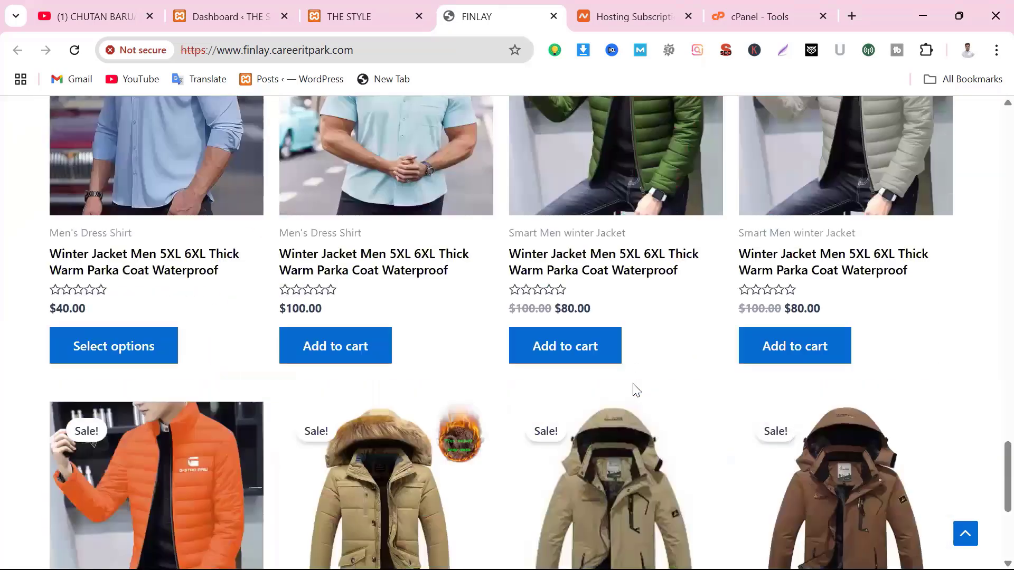
pyautogui.scroll(-5, 464, 423)
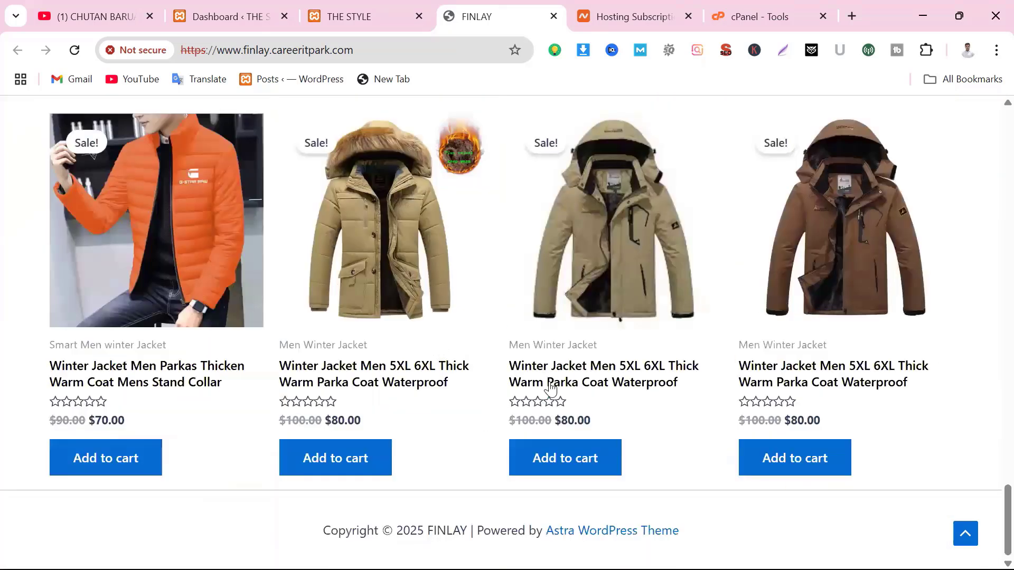
pyautogui.scroll(3, 546, 393)
pyautogui.scroll(20, 546, 394)
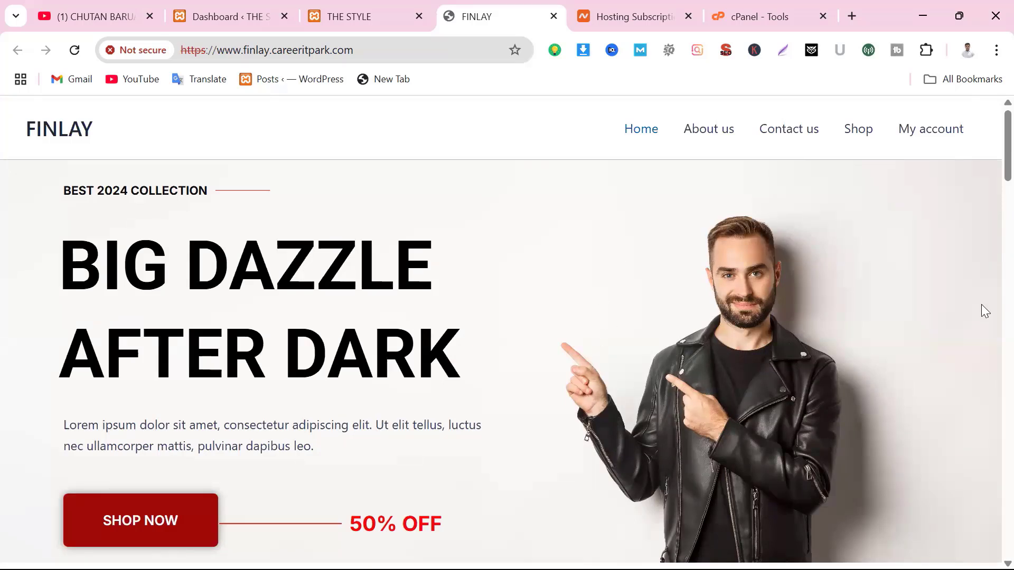
# Examine the local THE STYLE store homepage, including its banners, category slider, product grid and testimonials.
pyautogui.click(357, 18)
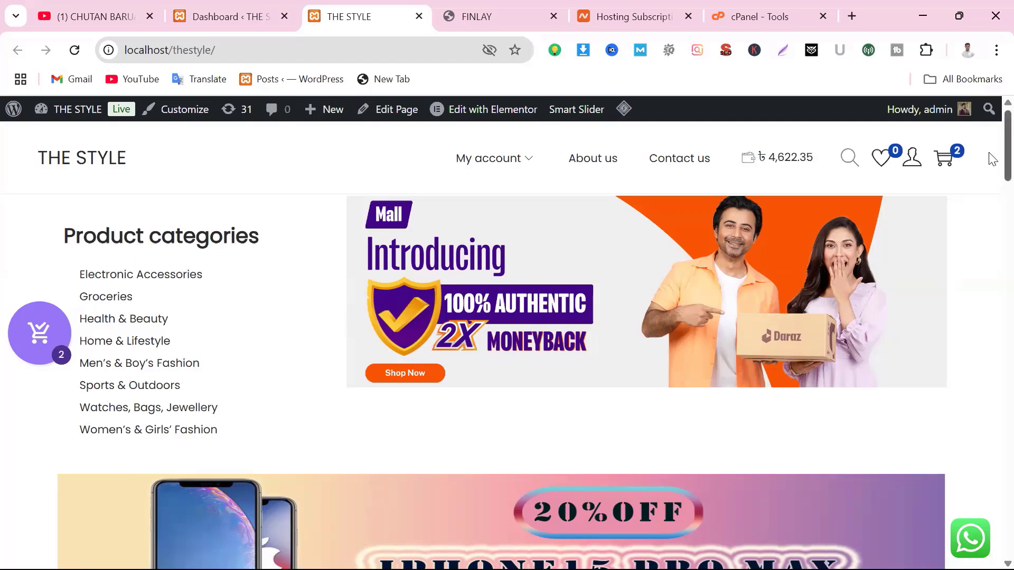
pyautogui.scroll(-10, 993, 158)
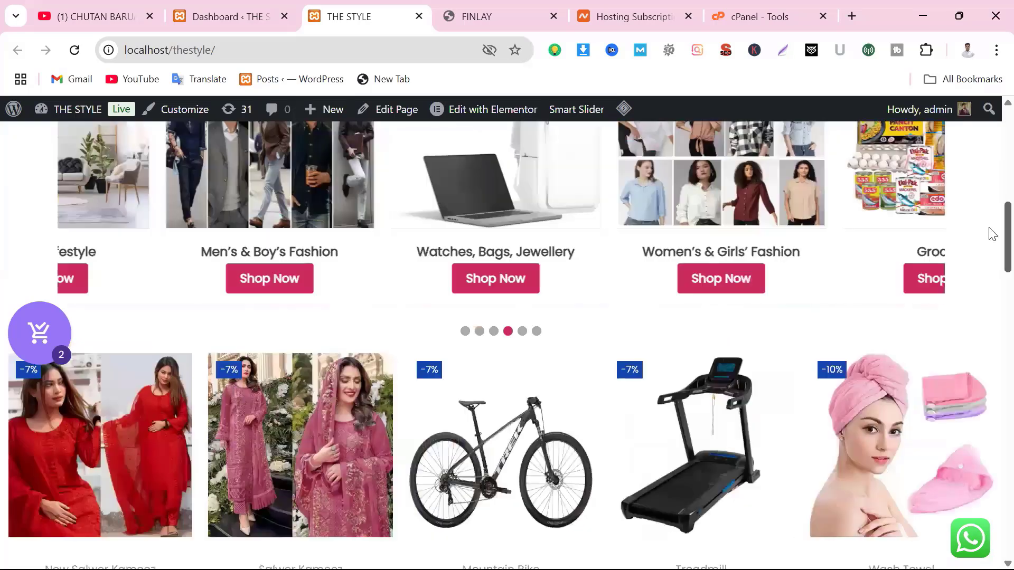
pyautogui.scroll(3, 991, 227)
pyautogui.scroll(-12, 992, 223)
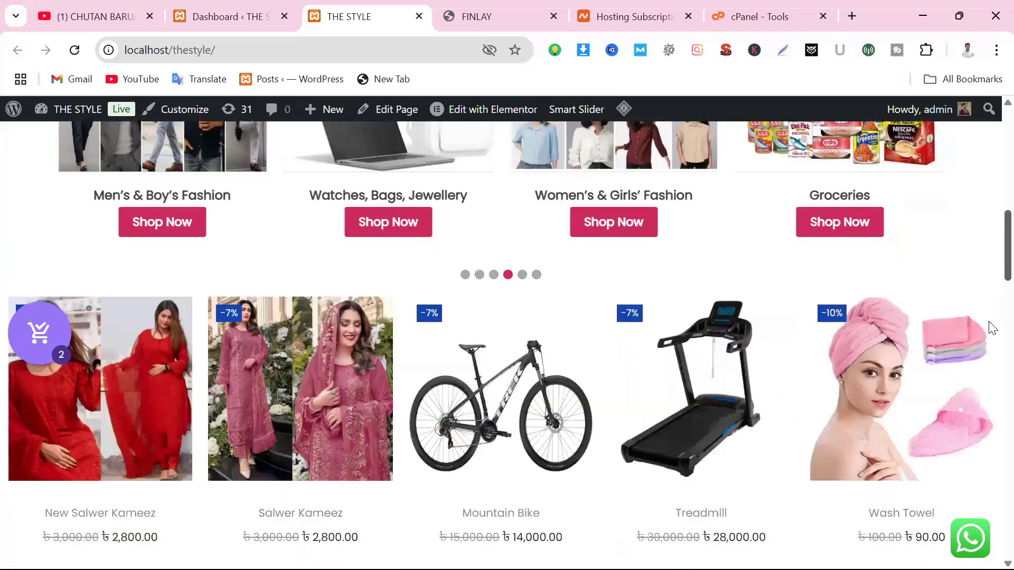
pyautogui.scroll(-15, 992, 433)
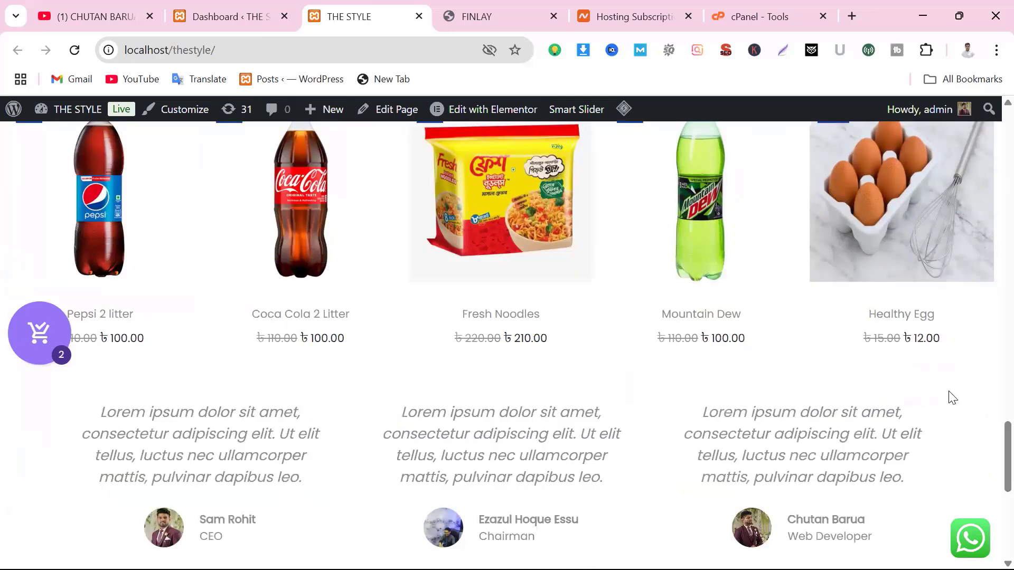
pyautogui.scroll(7, 840, 367)
pyautogui.scroll(10, 858, 354)
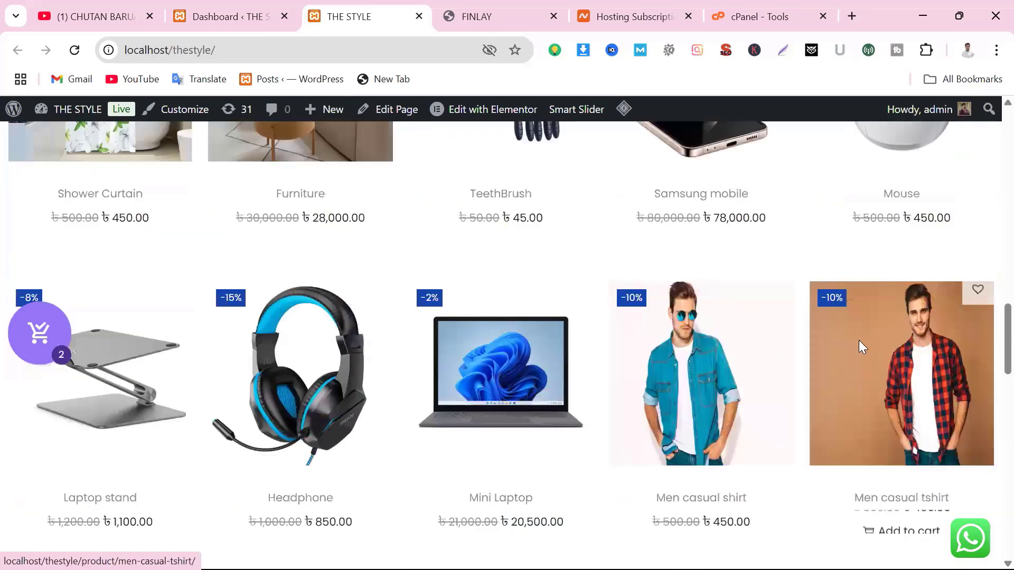
pyautogui.scroll(10, 861, 346)
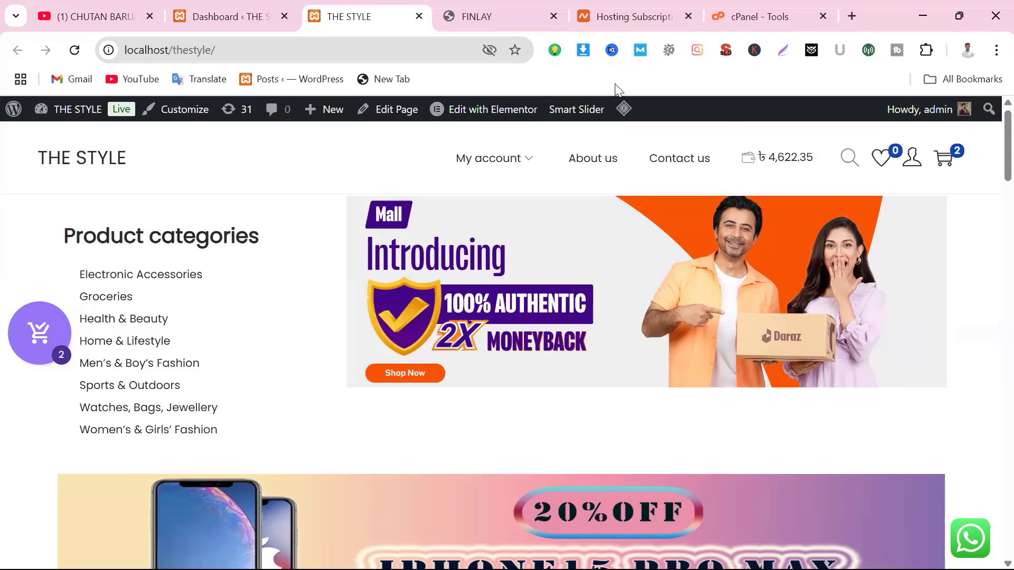
# Switch from the FINLAY site to cPanel and look through the scripts offered by the Softaculous Apps Installer.
pyautogui.click(482, 18)
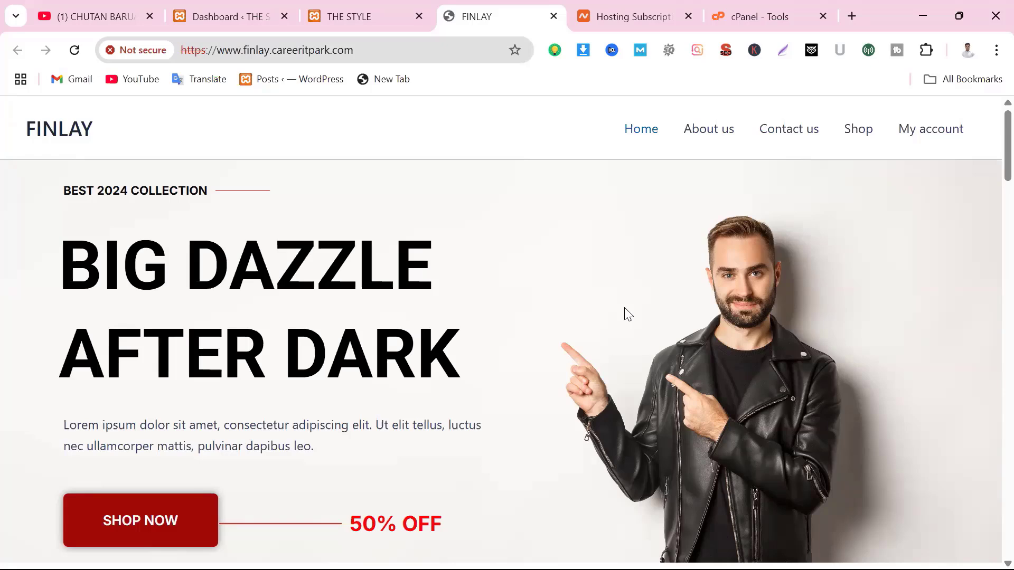
pyautogui.click(764, 17)
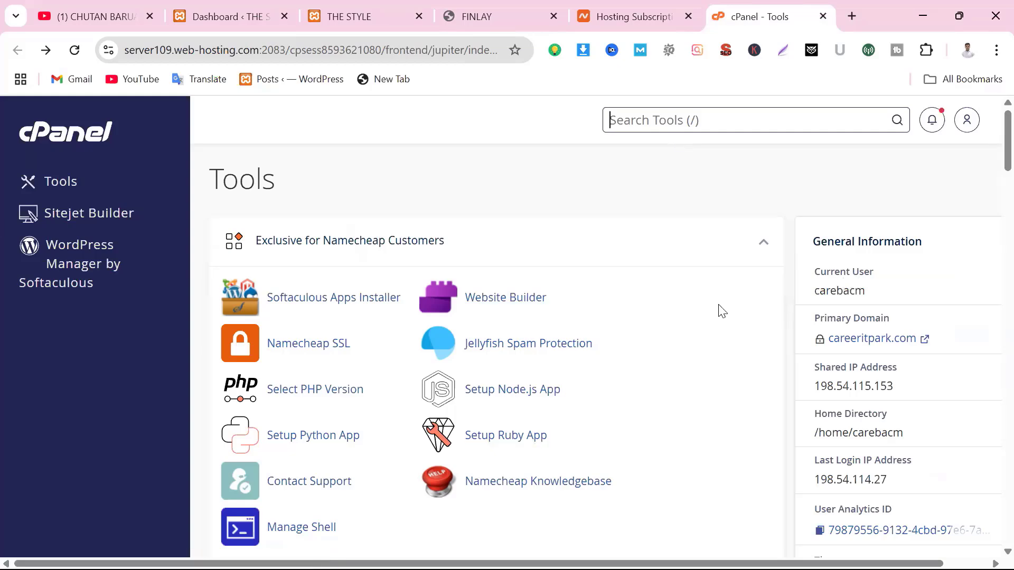
pyautogui.scroll(-7, 674, 352)
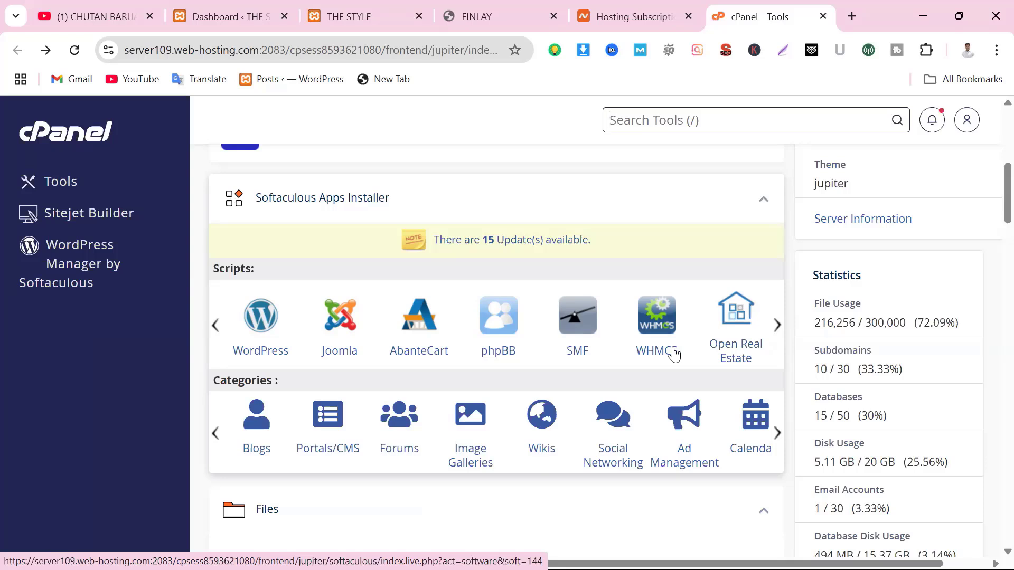
pyautogui.moveTo(674, 354); pyautogui.dragTo(539, 355)
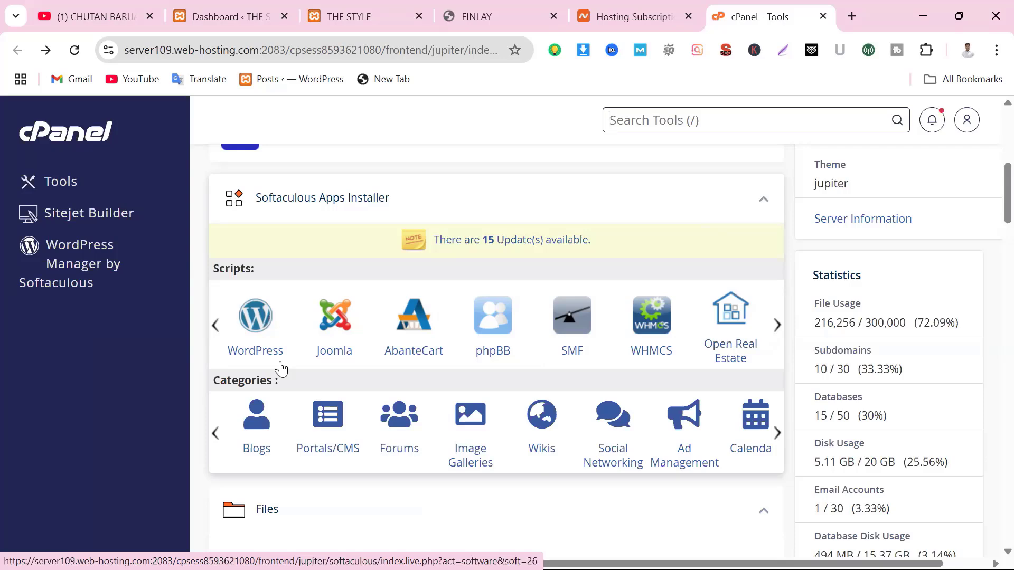
pyautogui.scroll(1, 282, 340)
pyautogui.scroll(-1, 370, 352)
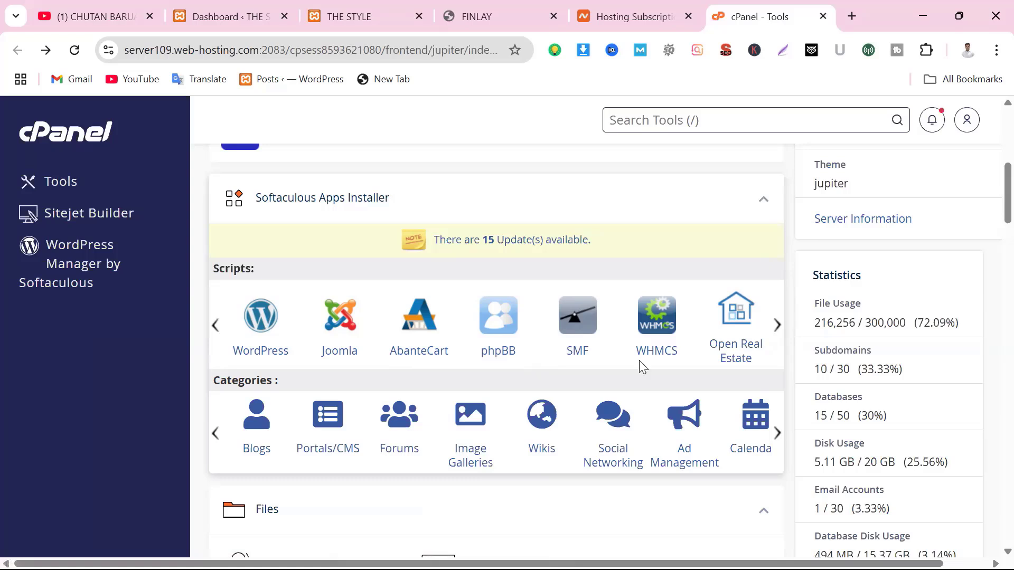
pyautogui.hscroll(2, 528, 356)
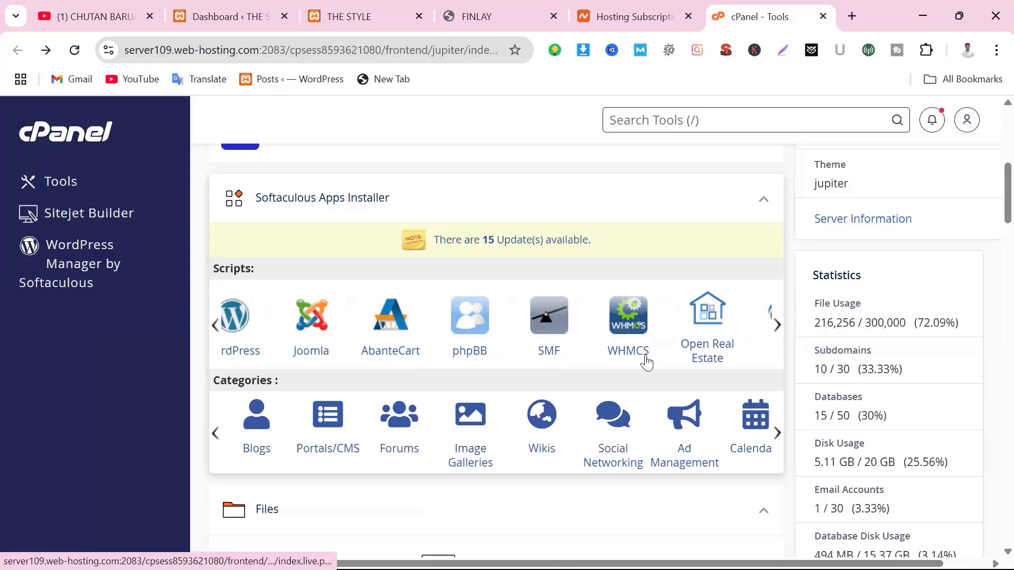
pyautogui.click(778, 325)
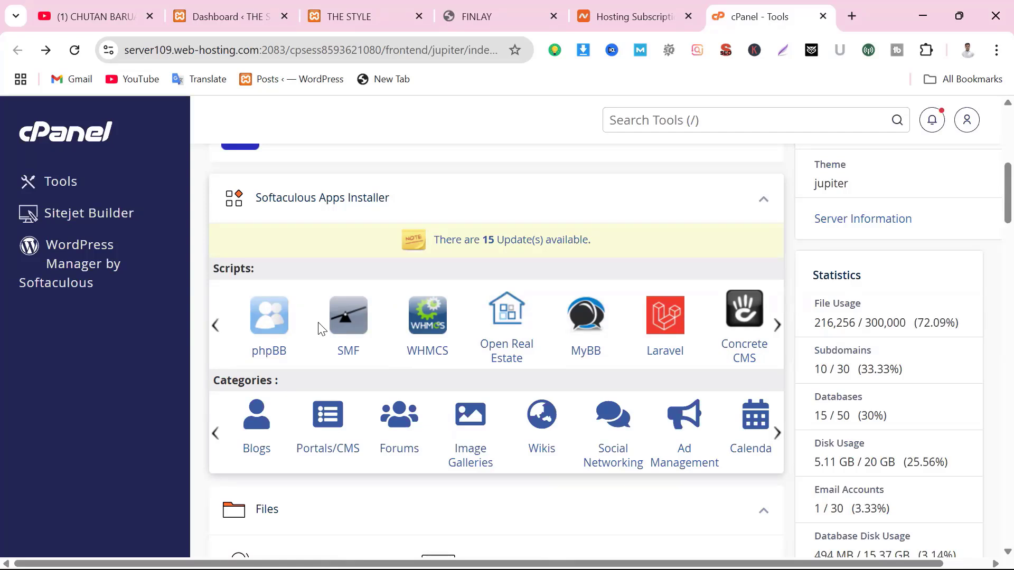
pyautogui.click(217, 326)
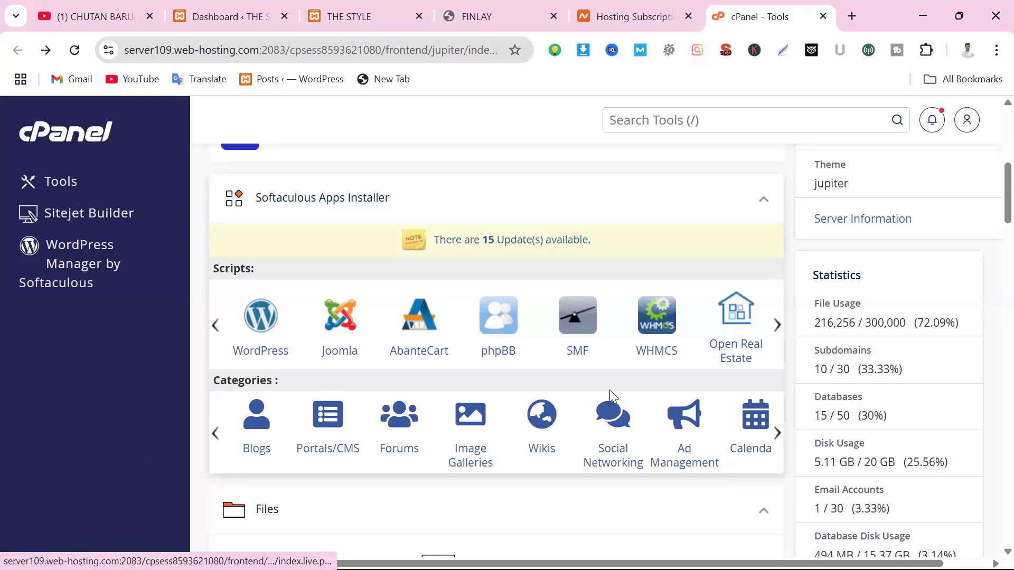
# Open the Domains management page in cPanel and review the list of existing domains and subdomains.
pyautogui.scroll(8, 607, 364)
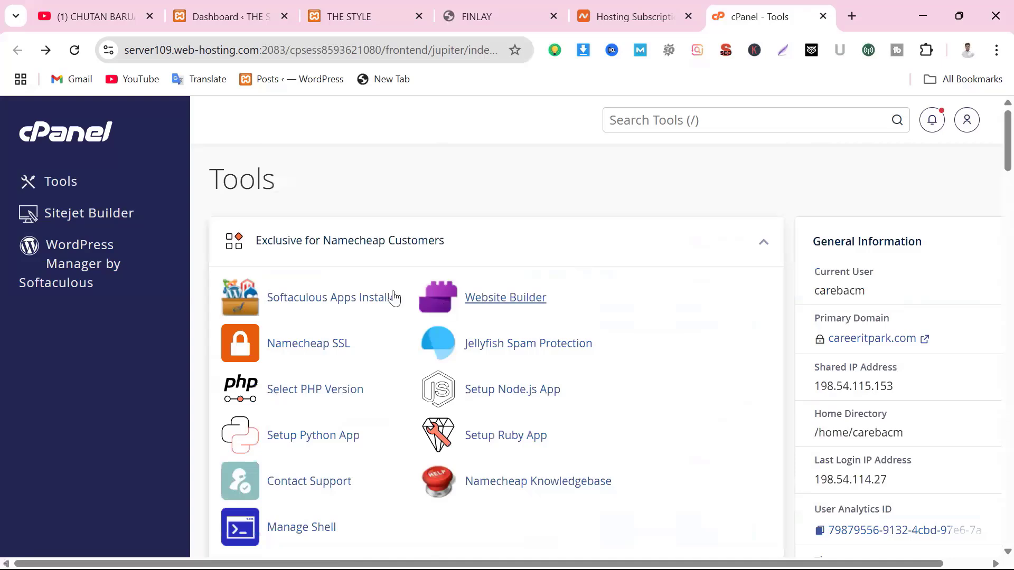
pyautogui.scroll(-12, 423, 311)
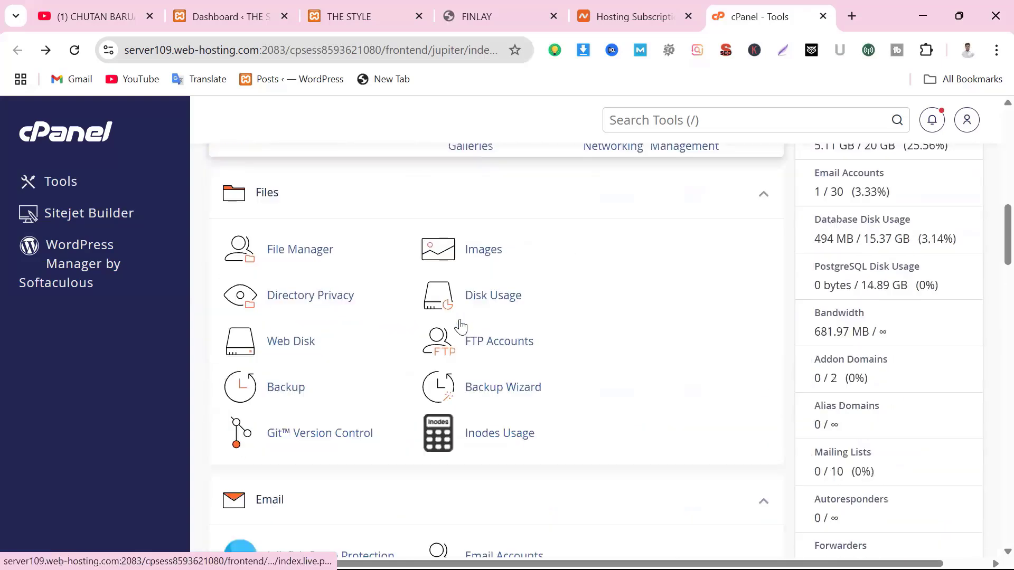
pyautogui.scroll(3, 461, 325)
pyautogui.scroll(-6, 462, 322)
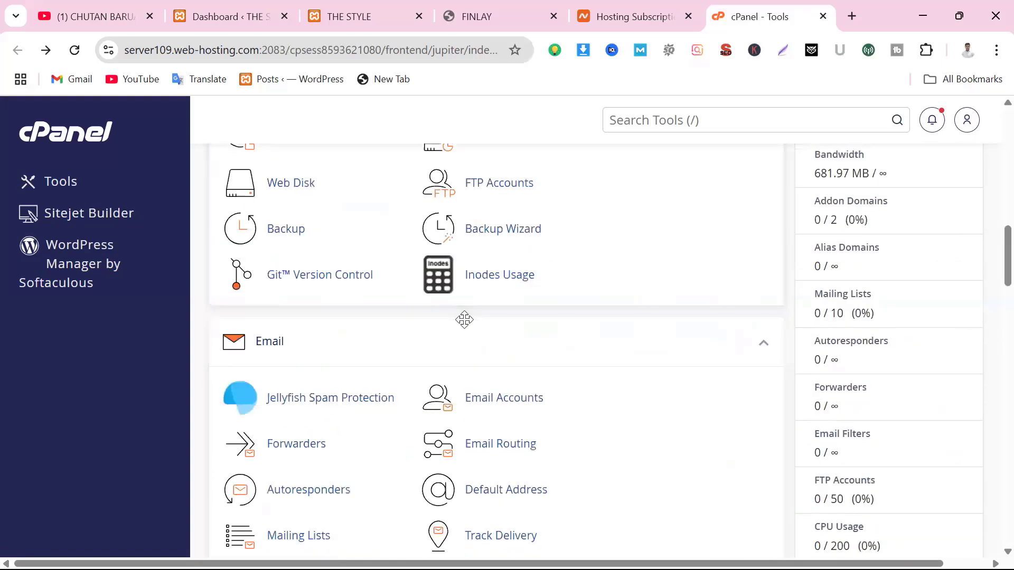
pyautogui.scroll(-15, 464, 322)
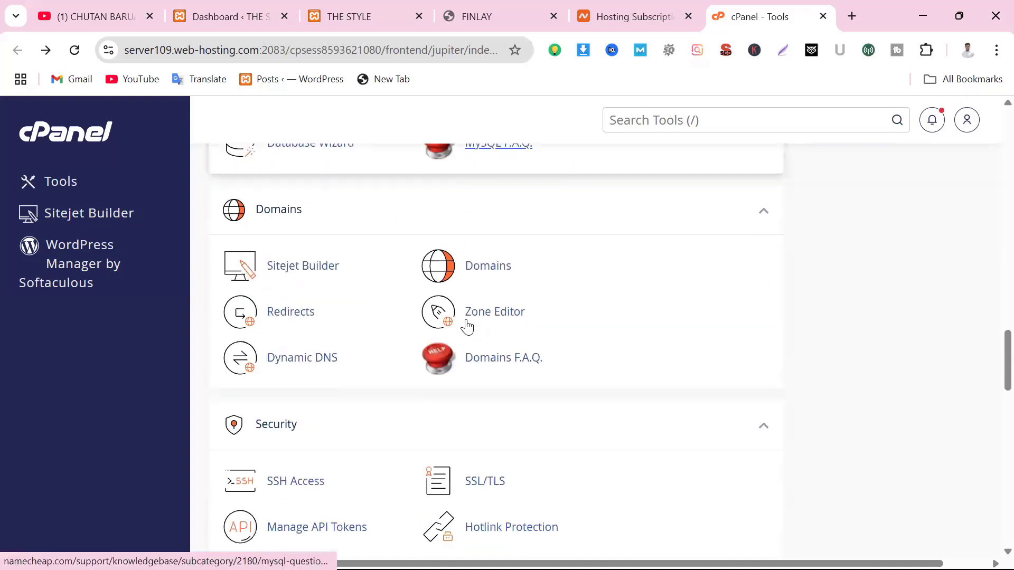
pyautogui.click(495, 270)
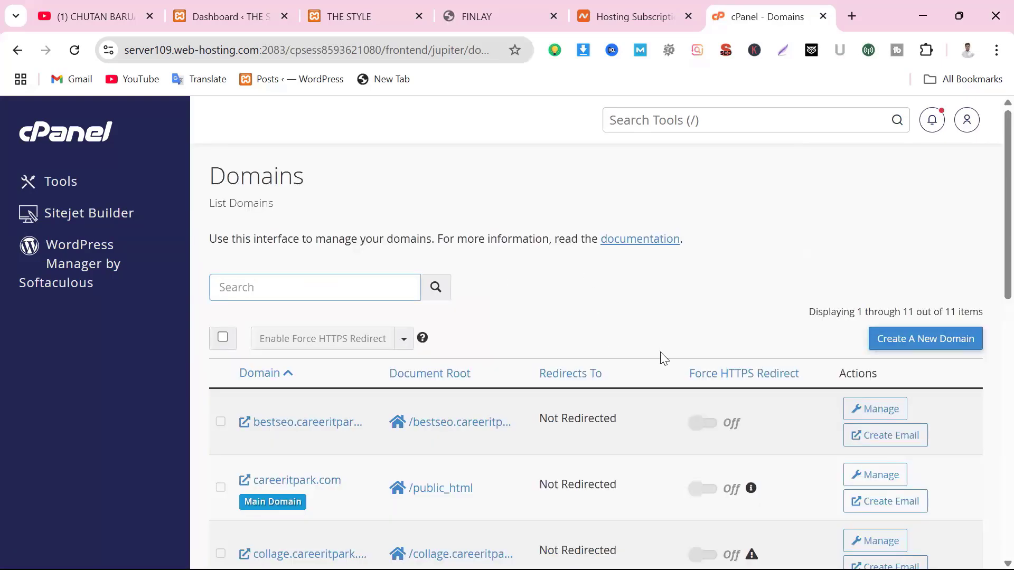
pyautogui.scroll(-6, 670, 374)
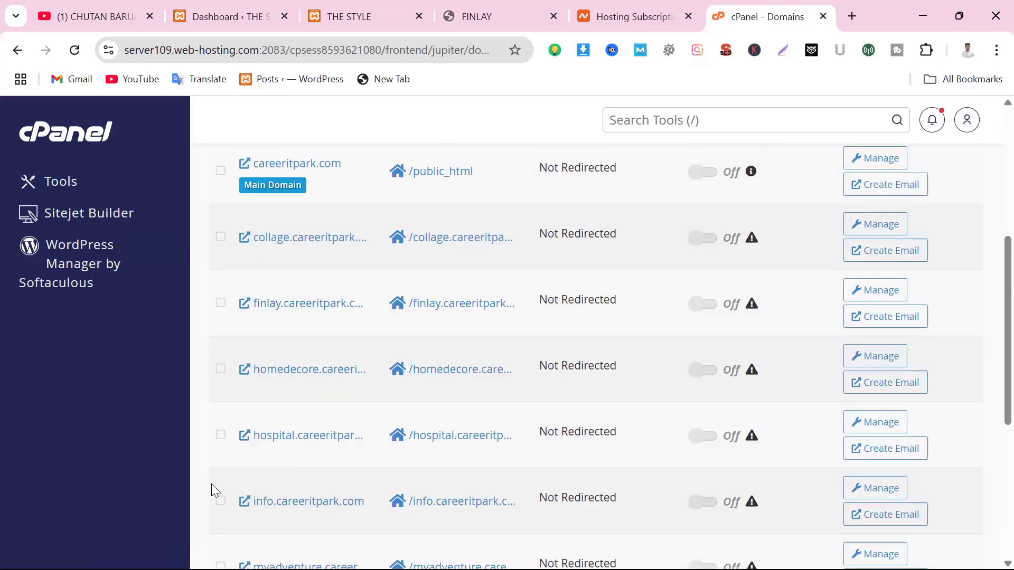
pyautogui.scroll(-6, 374, 394)
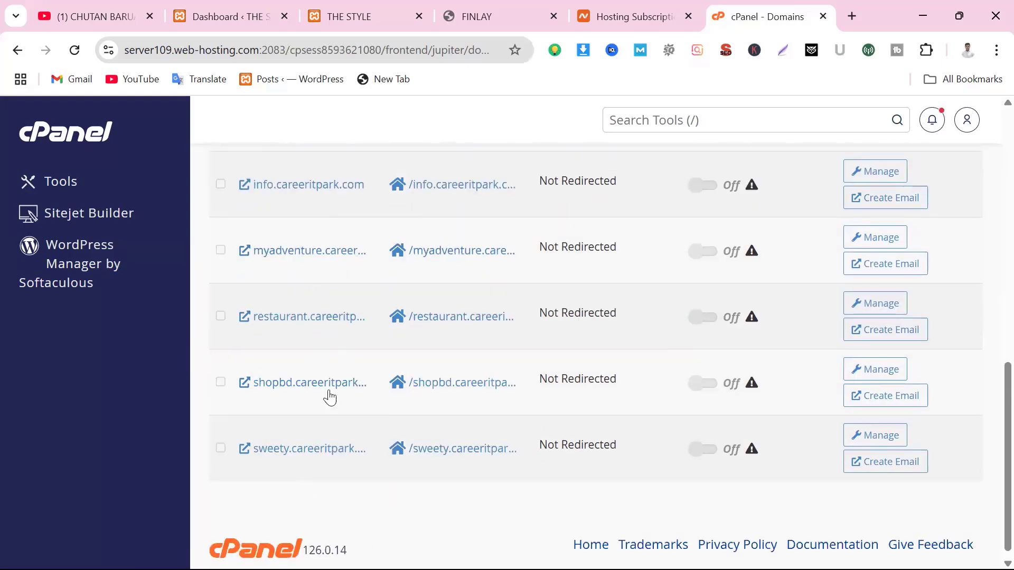
pyautogui.scroll(12, 346, 444)
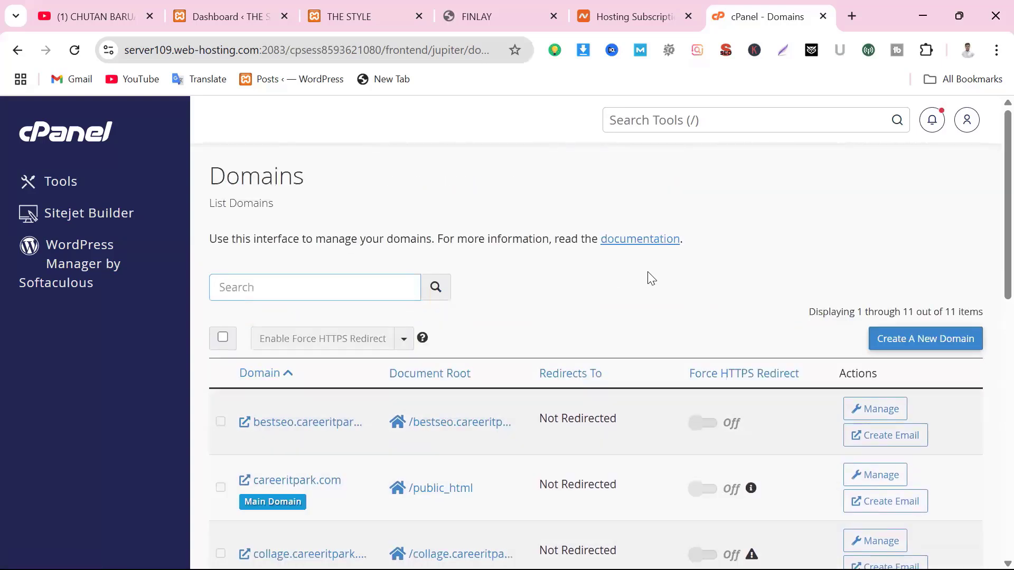
pyautogui.scroll(-1, 655, 278)
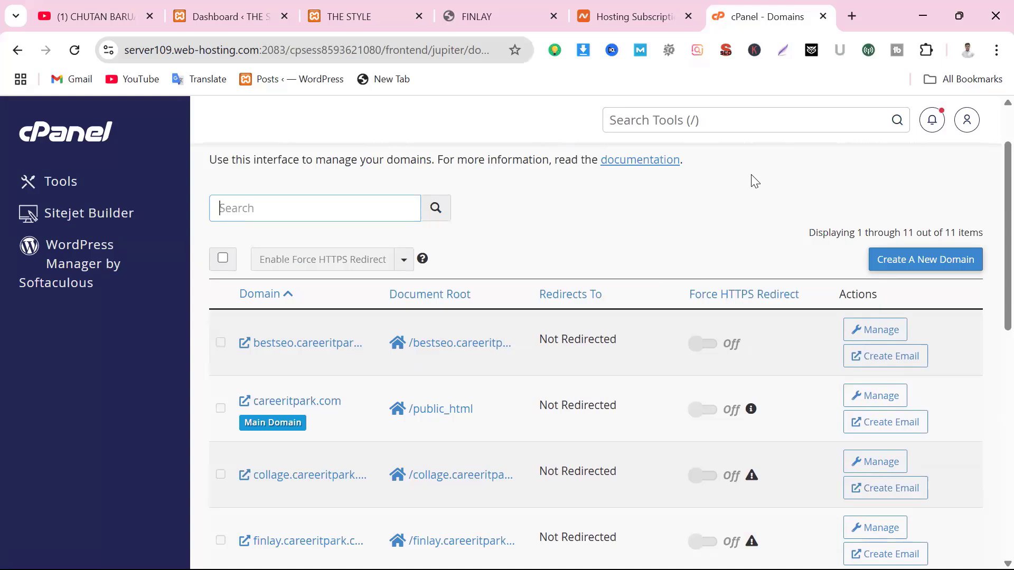
# Create a new domain named laptopshop.careeritpark.com with its own document root of the same name.
pyautogui.scroll(-3, 639, 407)
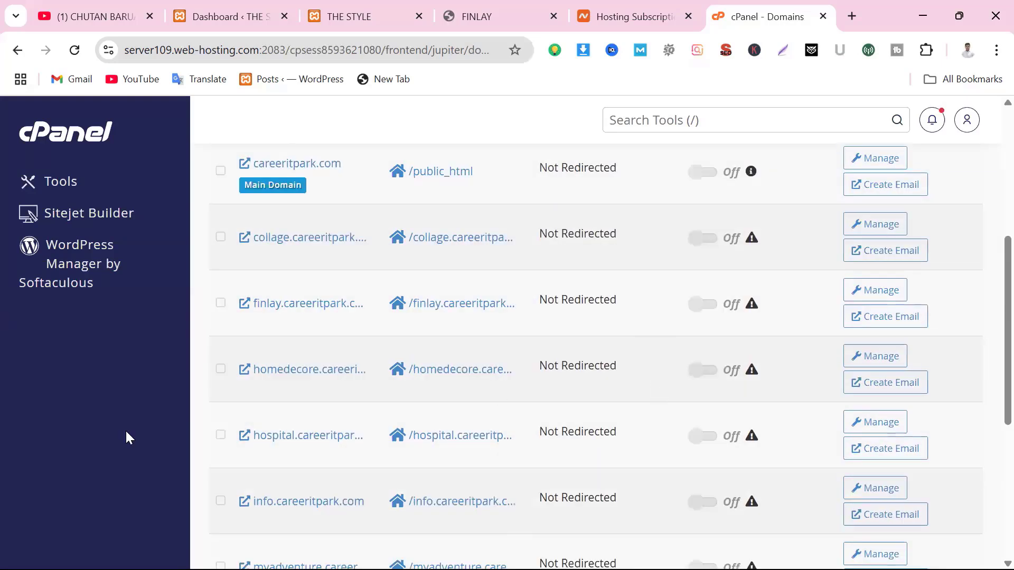
pyautogui.scroll(4, 608, 372)
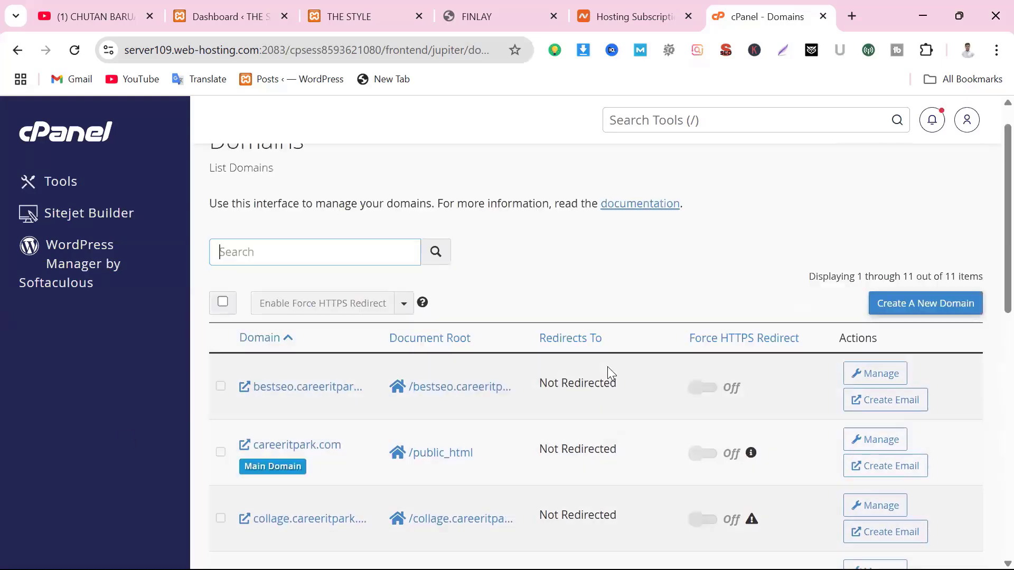
pyautogui.scroll(1, 607, 367)
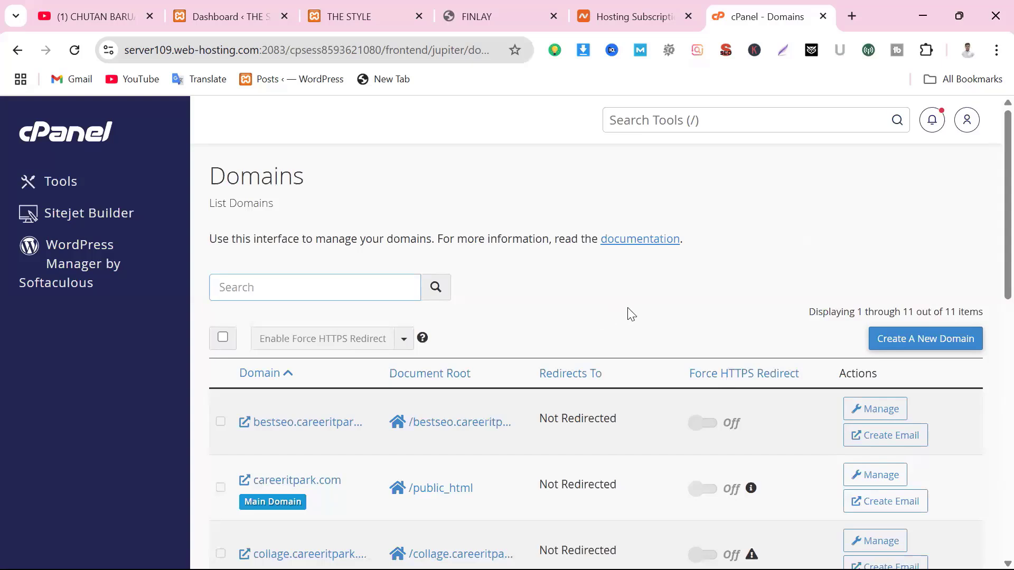
pyautogui.click(929, 348)
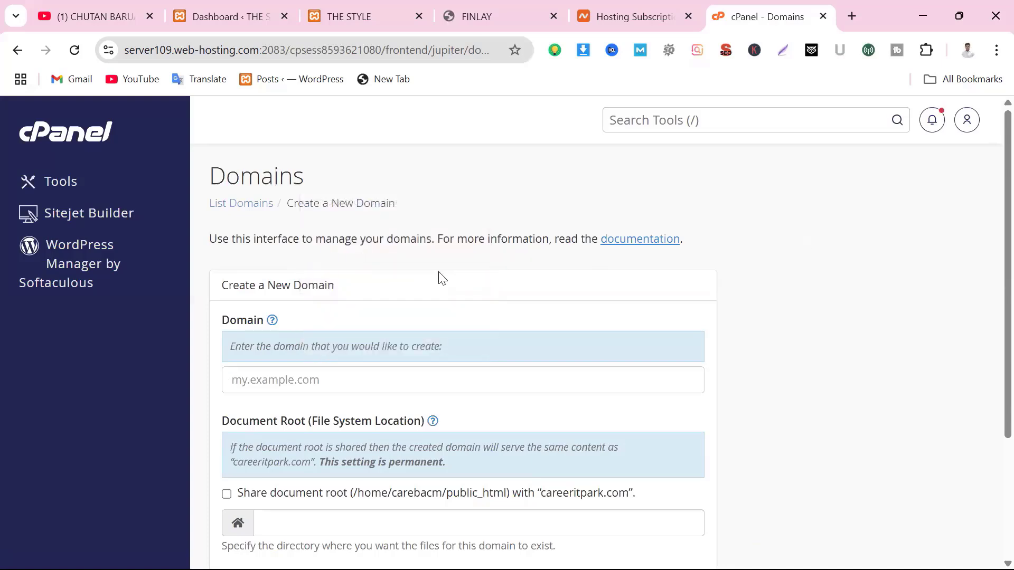
pyautogui.scroll(-2, 381, 340)
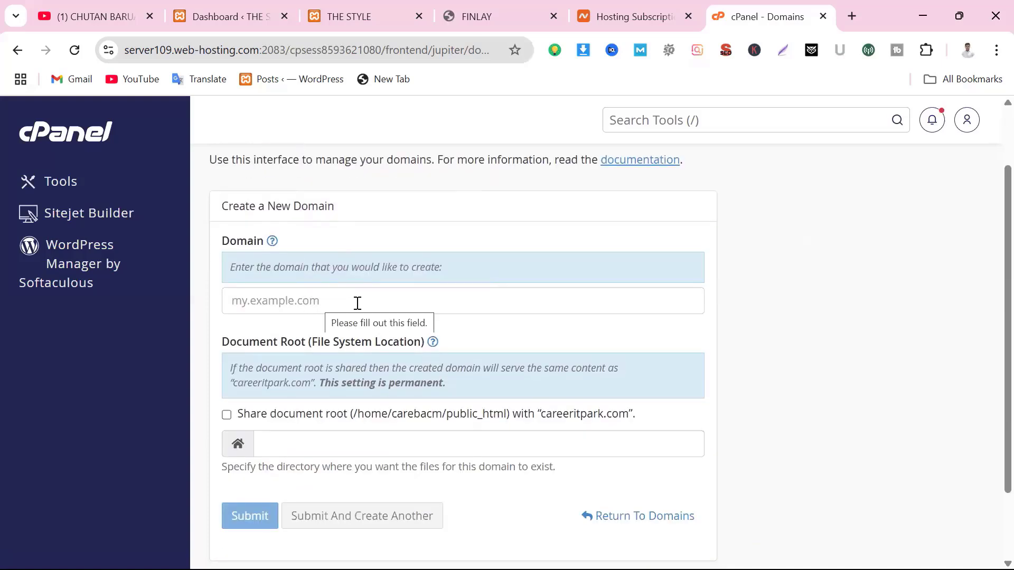
pyautogui.click(297, 299)
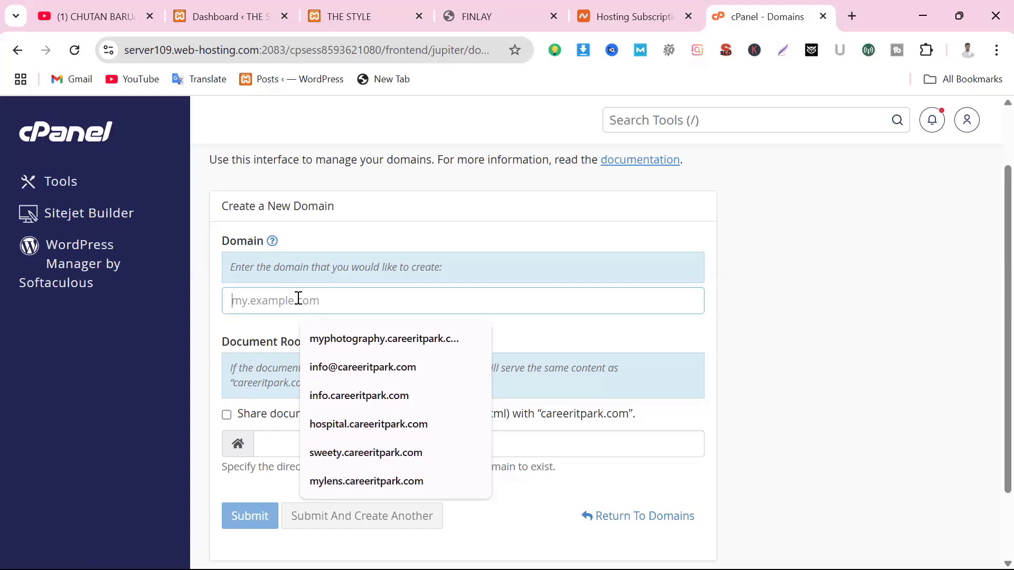
pyautogui.write('laptop')
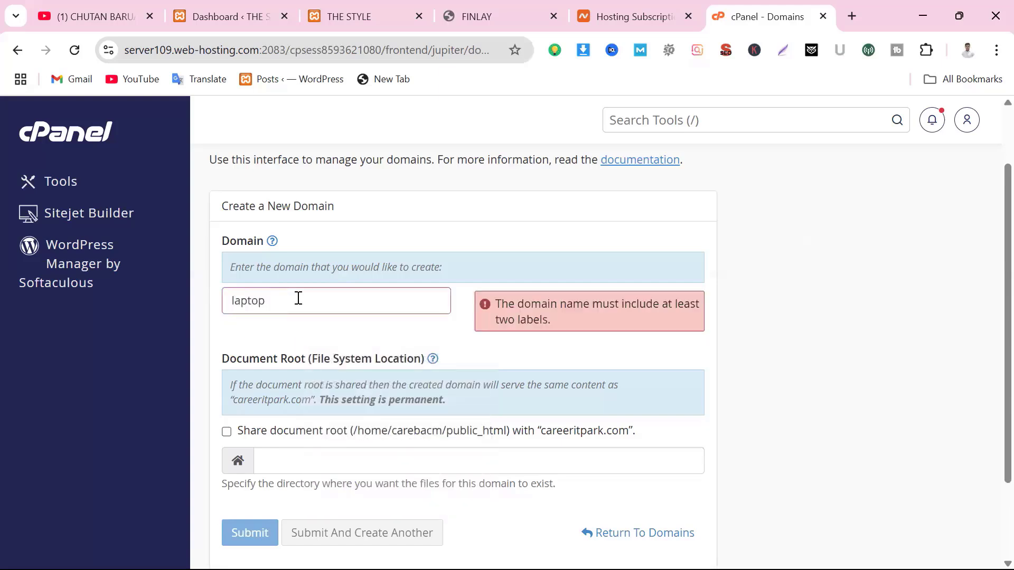
pyautogui.write('shop.')
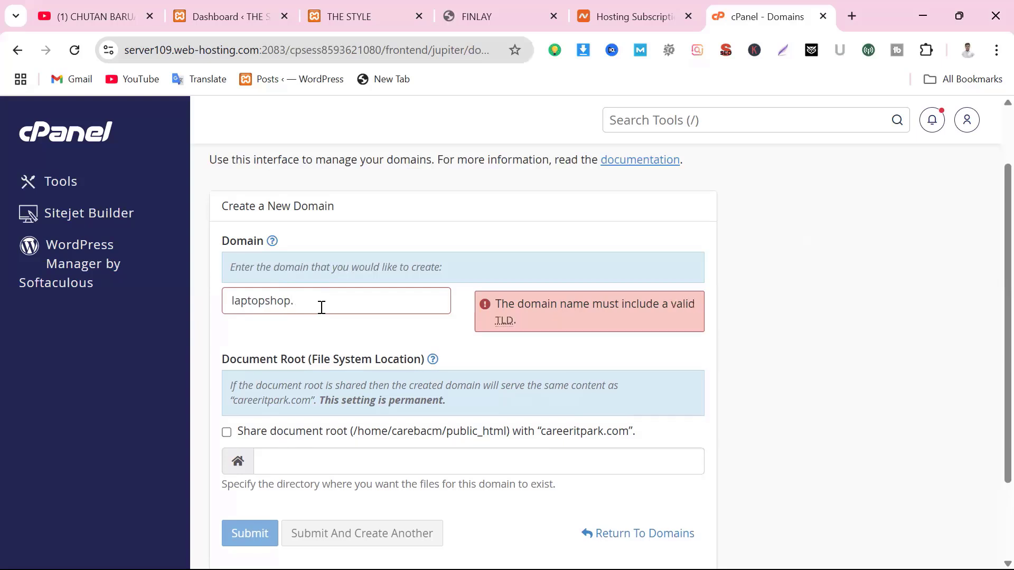
pyautogui.write('career')
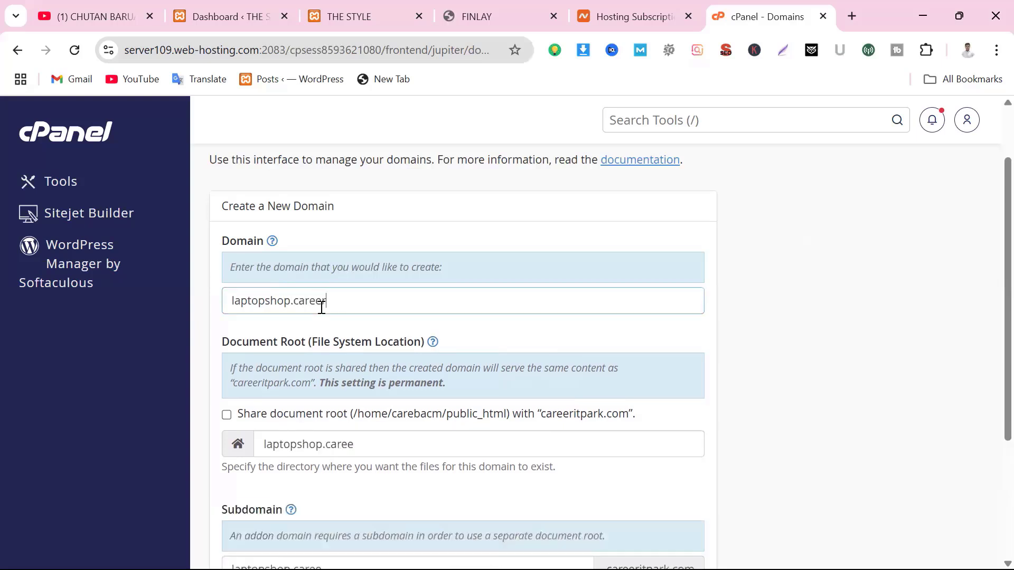
pyautogui.write('itpark.com')
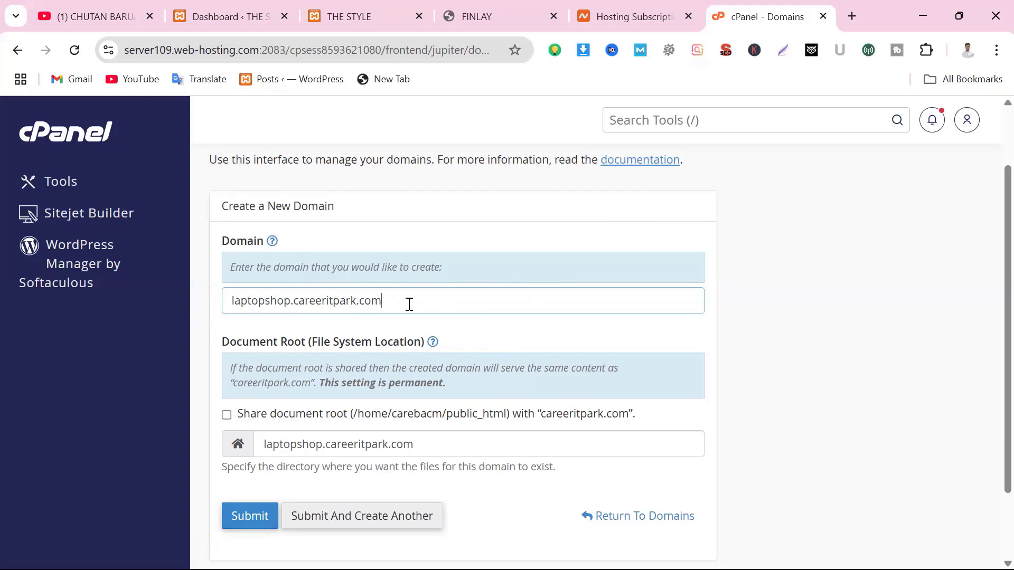
pyautogui.click(249, 525)
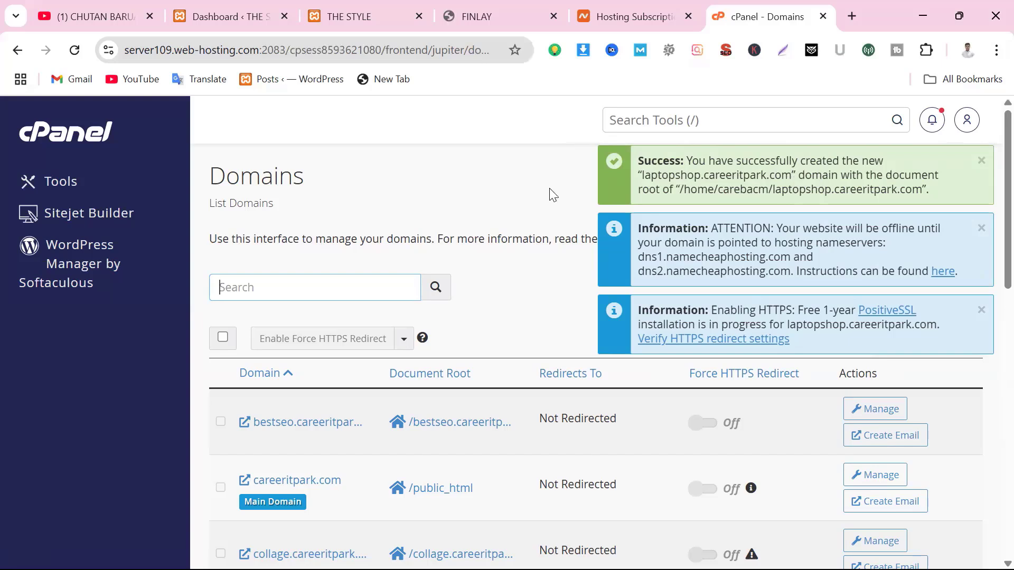
# Dismiss the three notifications about the newly created domain.
pyautogui.click(981, 160)
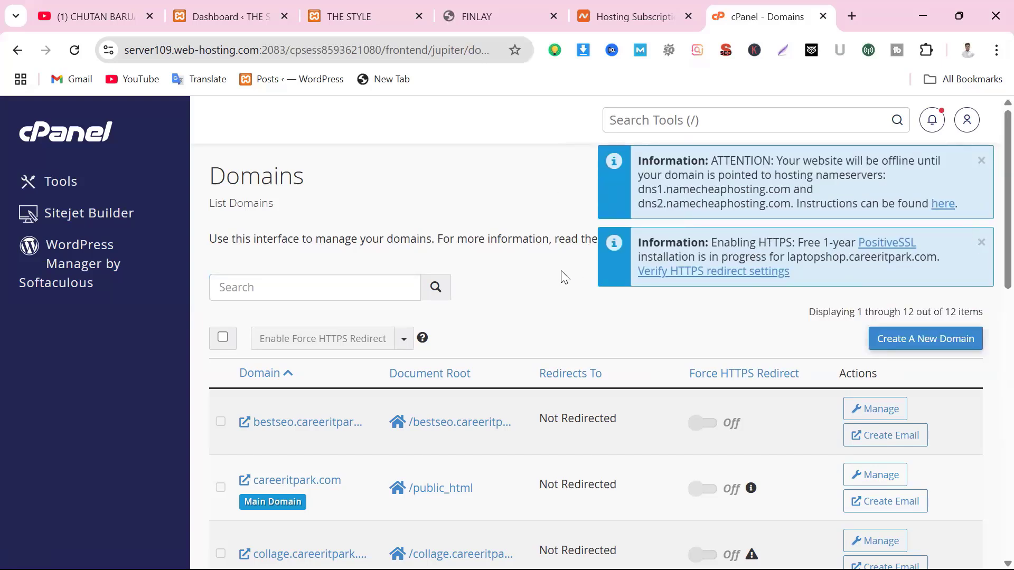
pyautogui.click(981, 161)
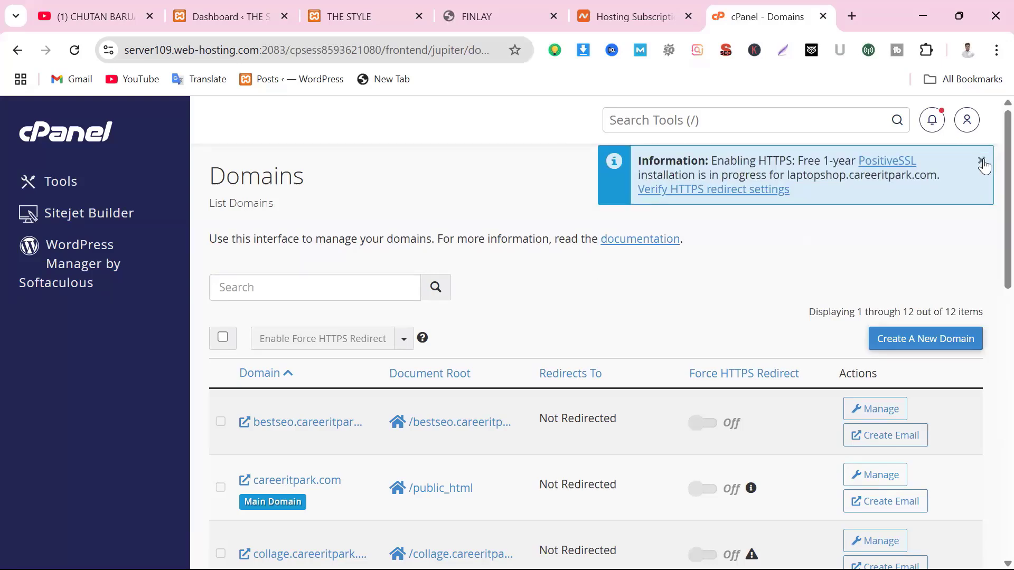
pyautogui.click(981, 161)
# Look through the domain list for the laptopshop.careeritpark.com entry and its neighbouring subdomains.
pyautogui.scroll(-3, 575, 343)
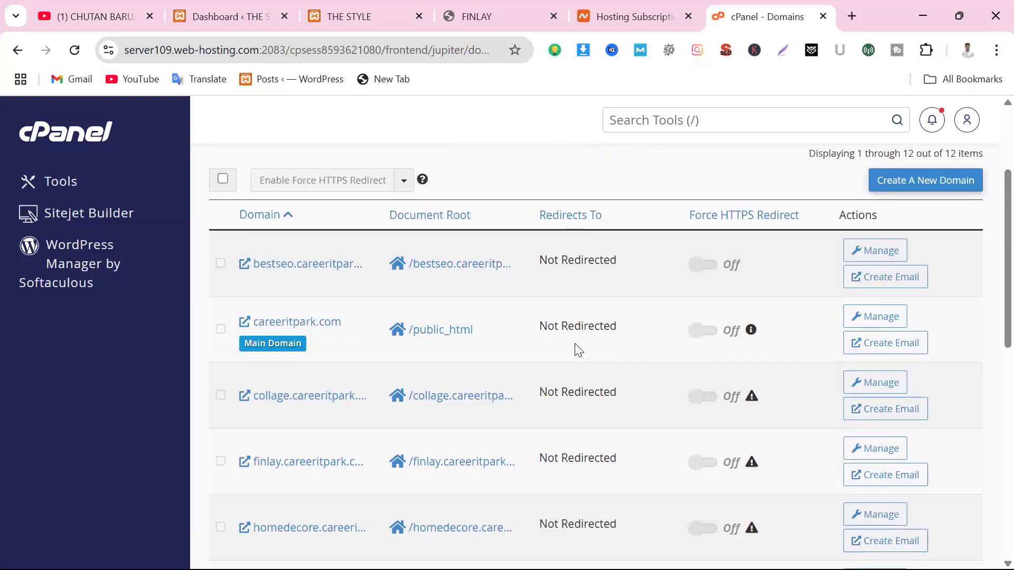
pyautogui.scroll(-3, 422, 402)
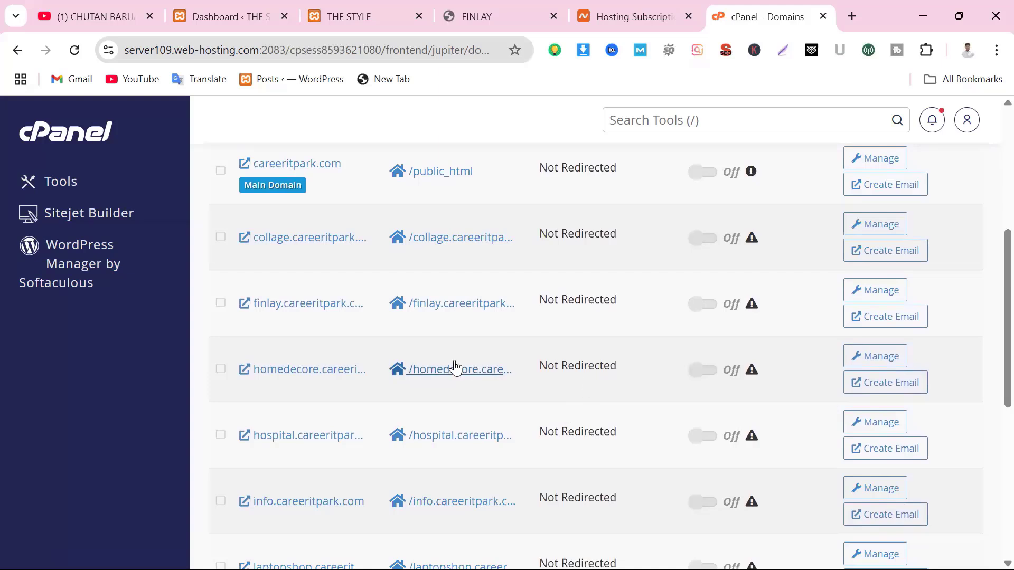
pyautogui.scroll(-3, 455, 367)
pyautogui.scroll(-1, 286, 361)
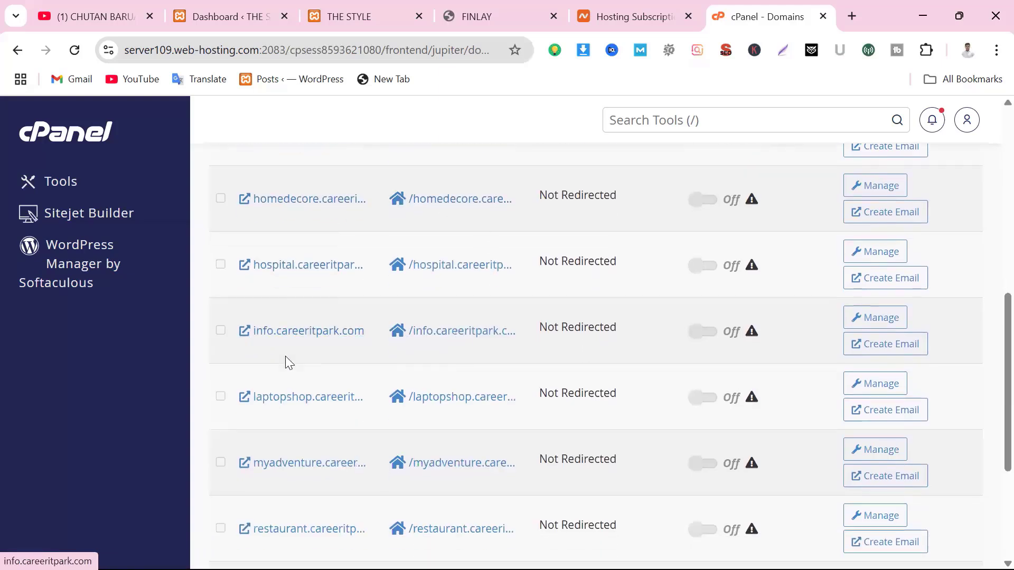
pyautogui.scroll(-1, 285, 361)
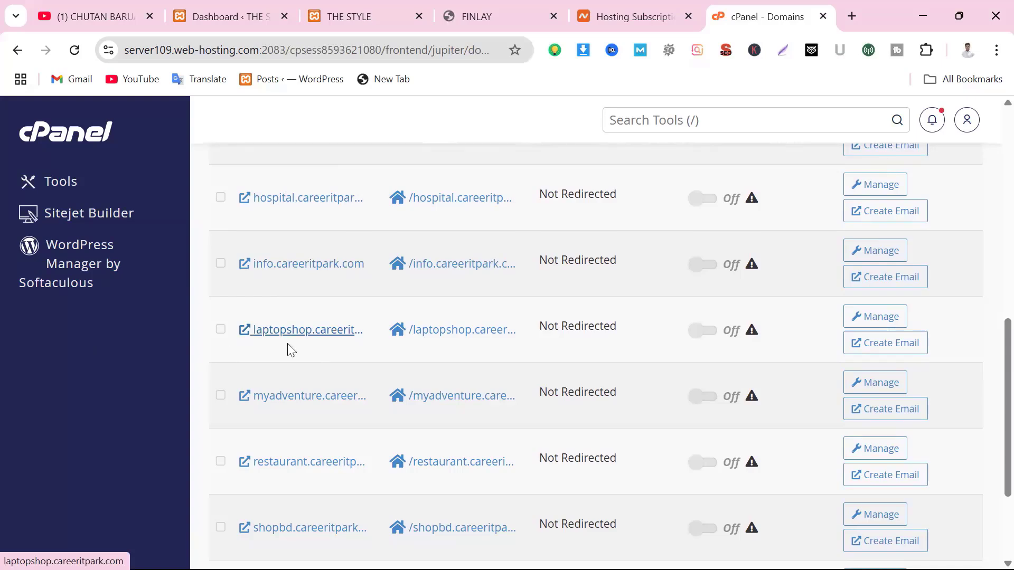
pyautogui.scroll(4, 319, 346)
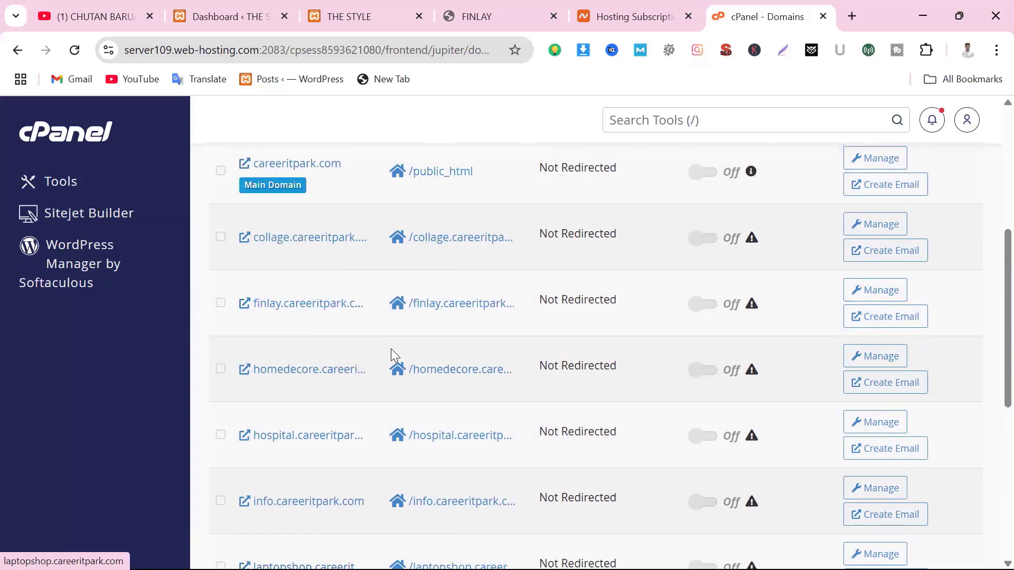
pyautogui.scroll(-2, 391, 350)
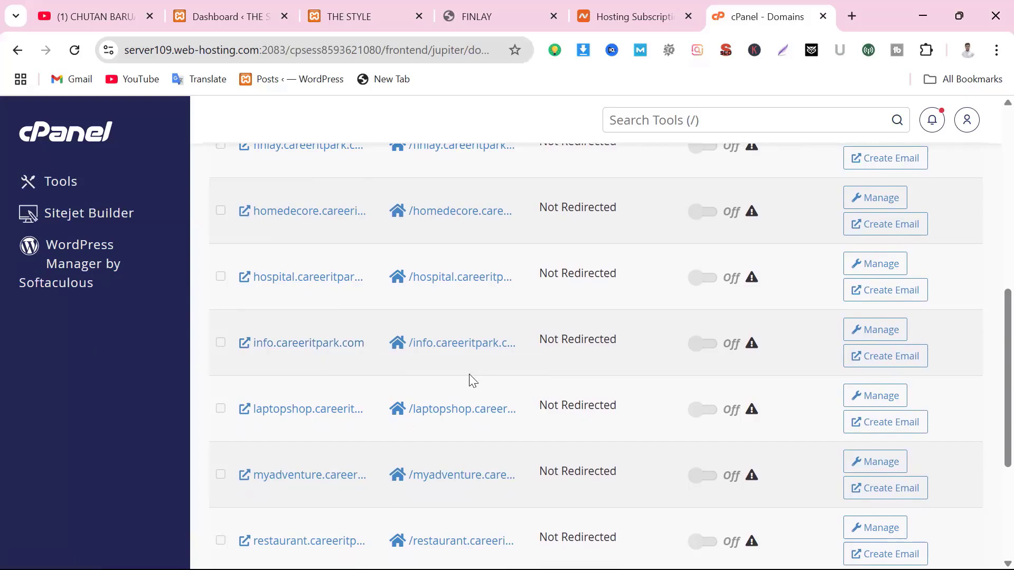
pyautogui.scroll(5, 422, 364)
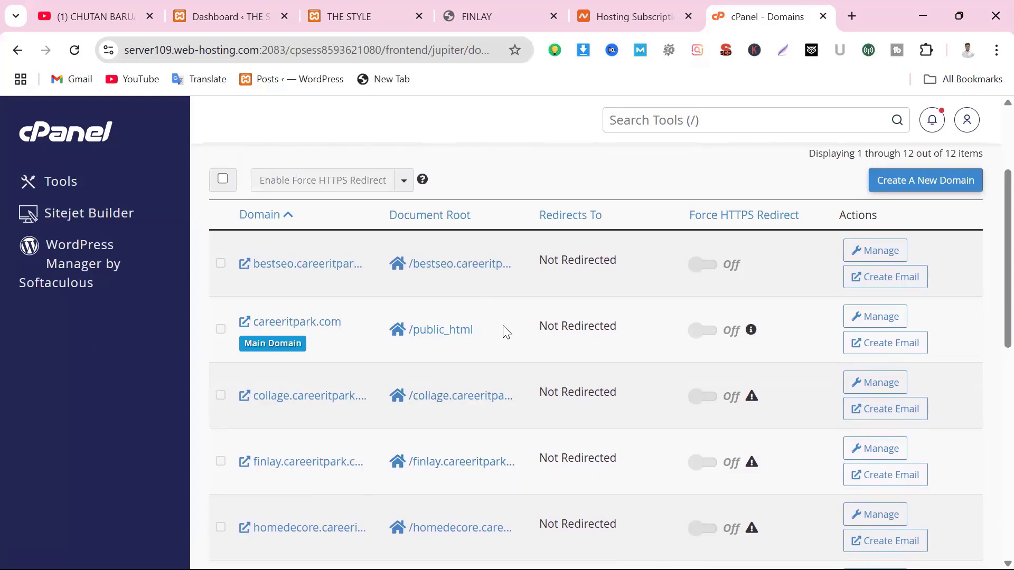
# Switch to the Namecheap hosting subscriptions and open a new cPanel session for careeritpark.com.
pyautogui.click(649, 21)
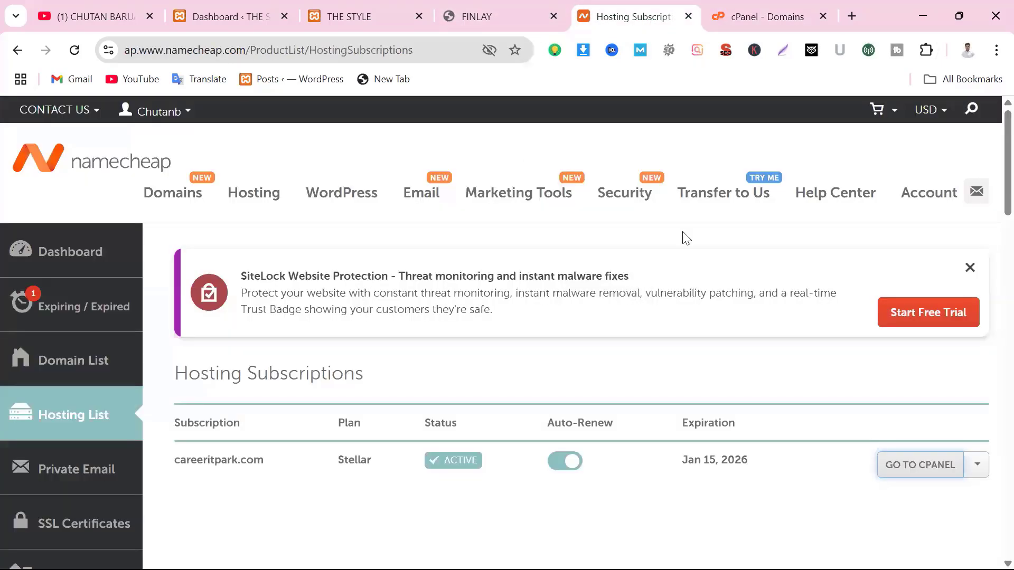
pyautogui.click(755, 16)
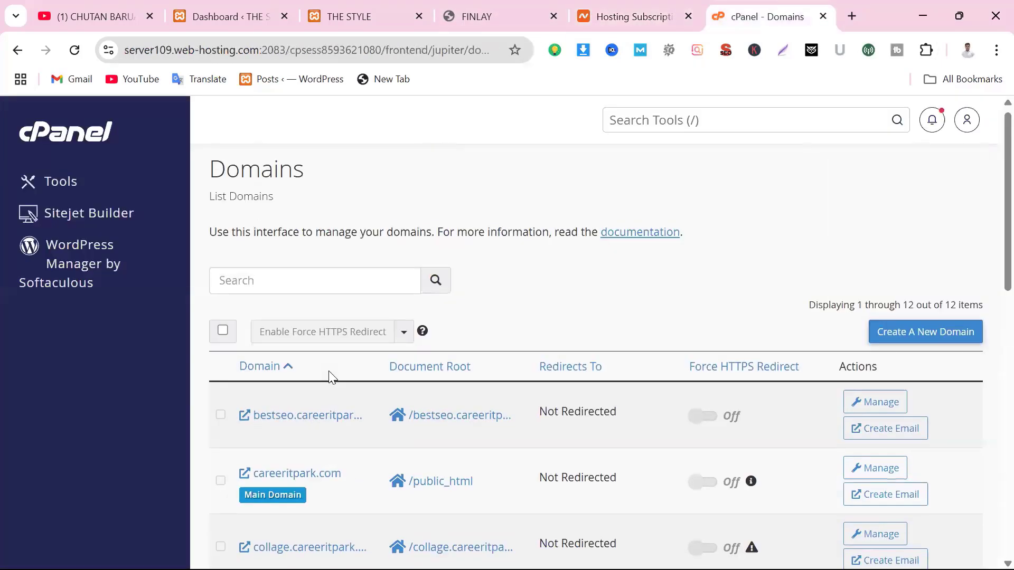
pyautogui.scroll(-3, 328, 375)
pyautogui.scroll(3, 340, 366)
pyautogui.hotkey('ctrl', 'shift', 'Tab')
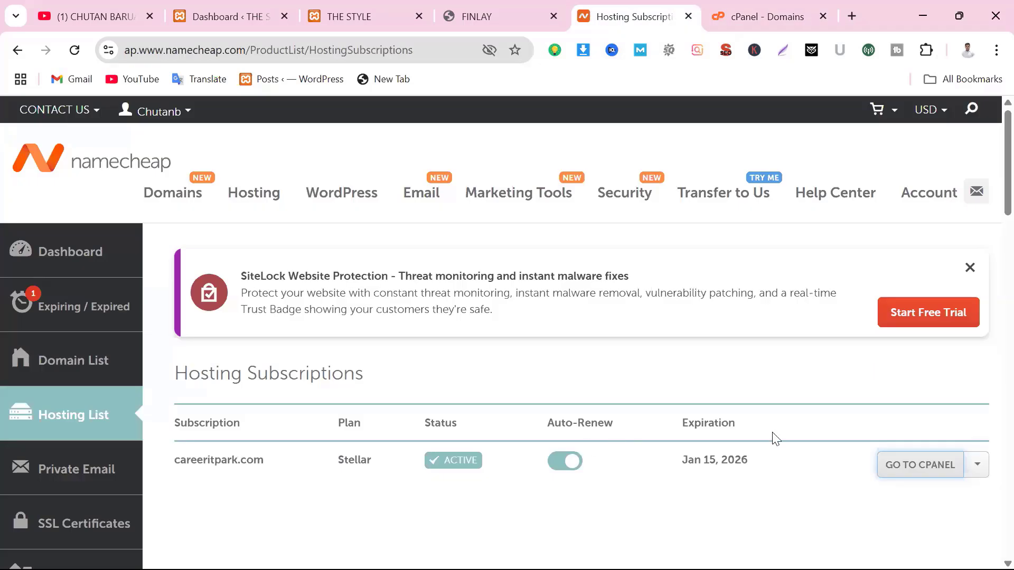
pyautogui.click(901, 463)
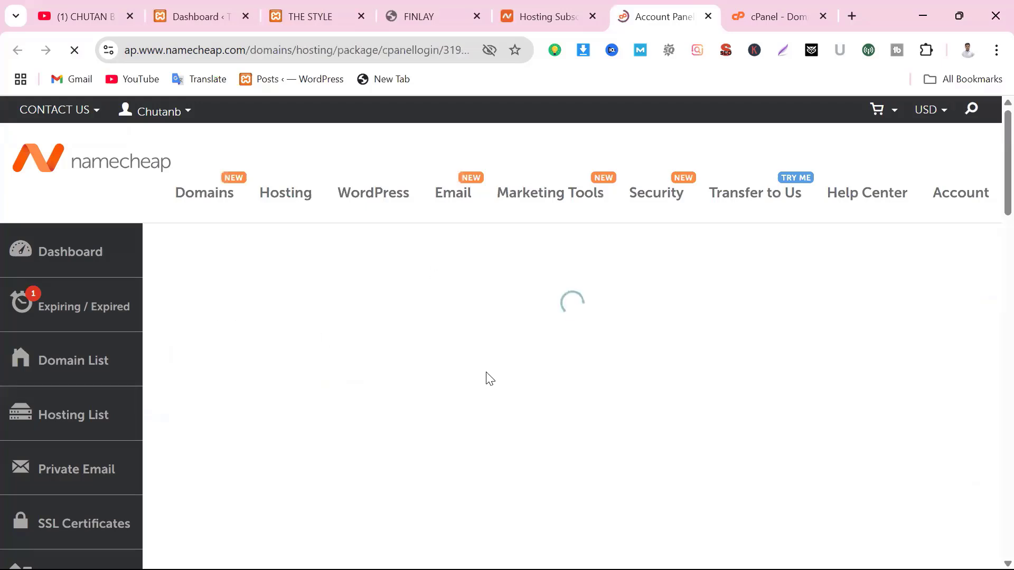
pyautogui.scroll(-1, 487, 378)
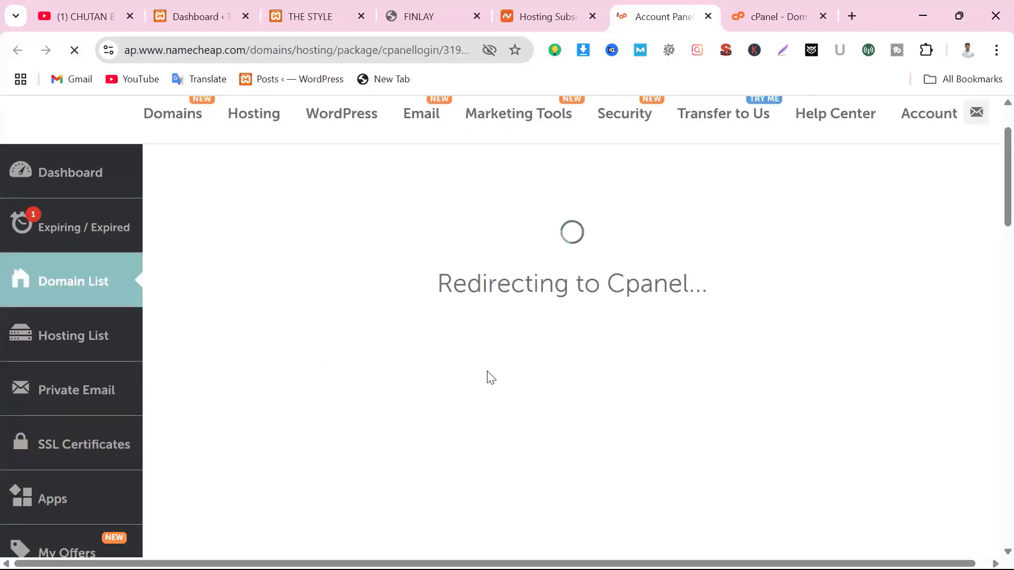
pyautogui.scroll(-1, 487, 371)
pyautogui.scroll(1, 488, 369)
pyautogui.scroll(-9, 492, 373)
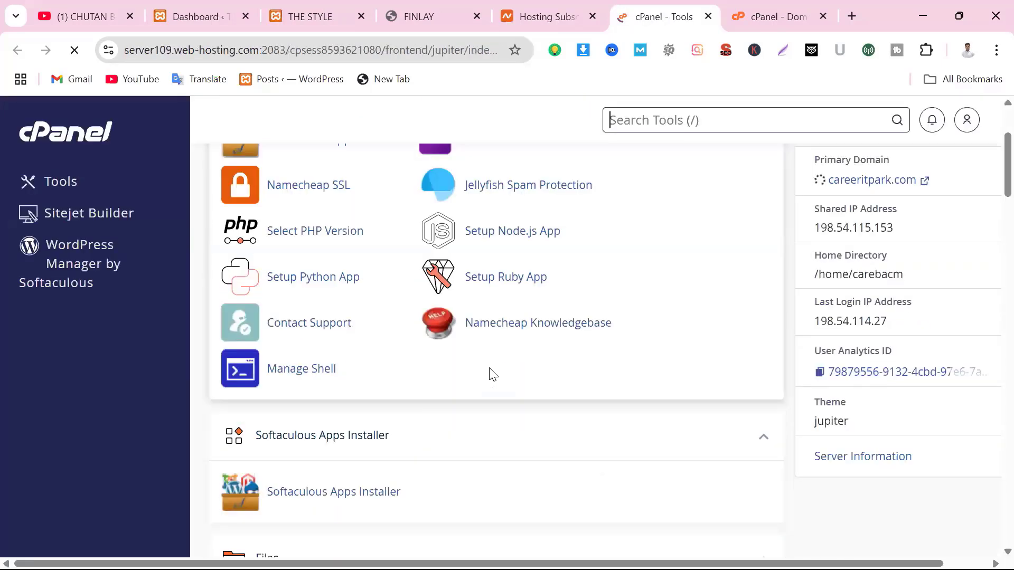
pyautogui.scroll(7, 493, 370)
pyautogui.scroll(2, 491, 370)
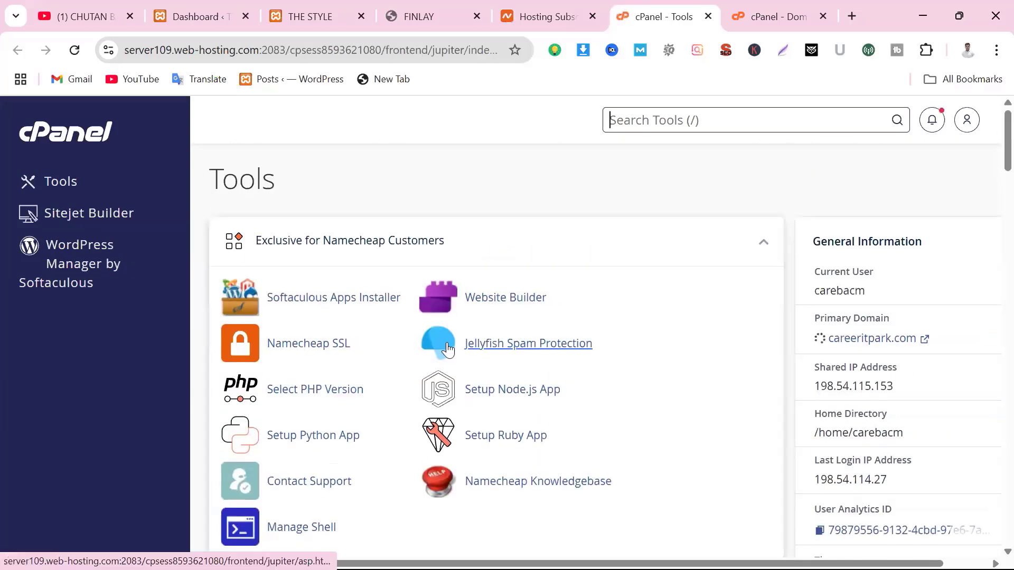
# Open the WordPress installation form from the Softaculous scripts and review its software setup and site settings.
pyautogui.scroll(-7, 481, 324)
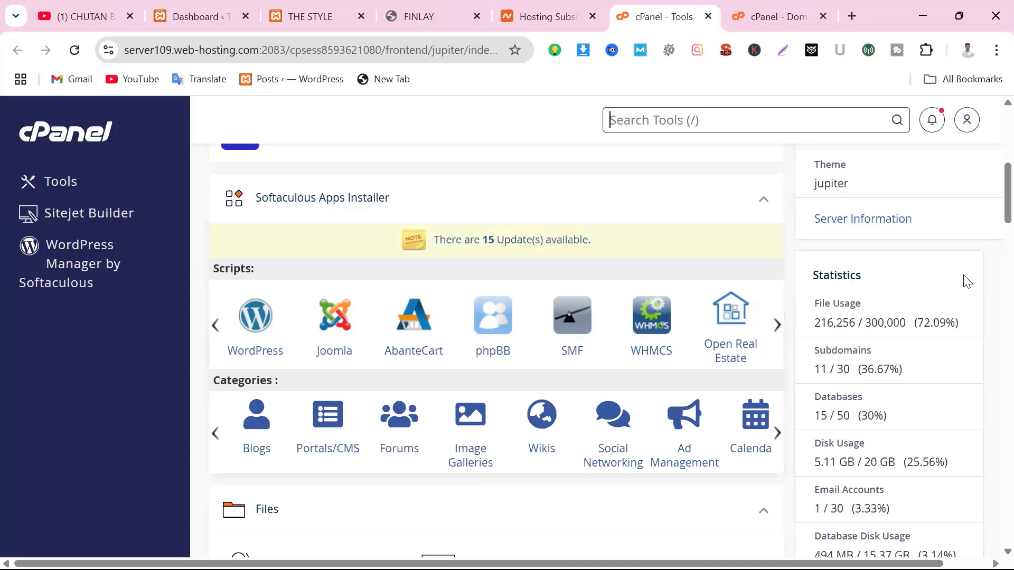
pyautogui.click(254, 328)
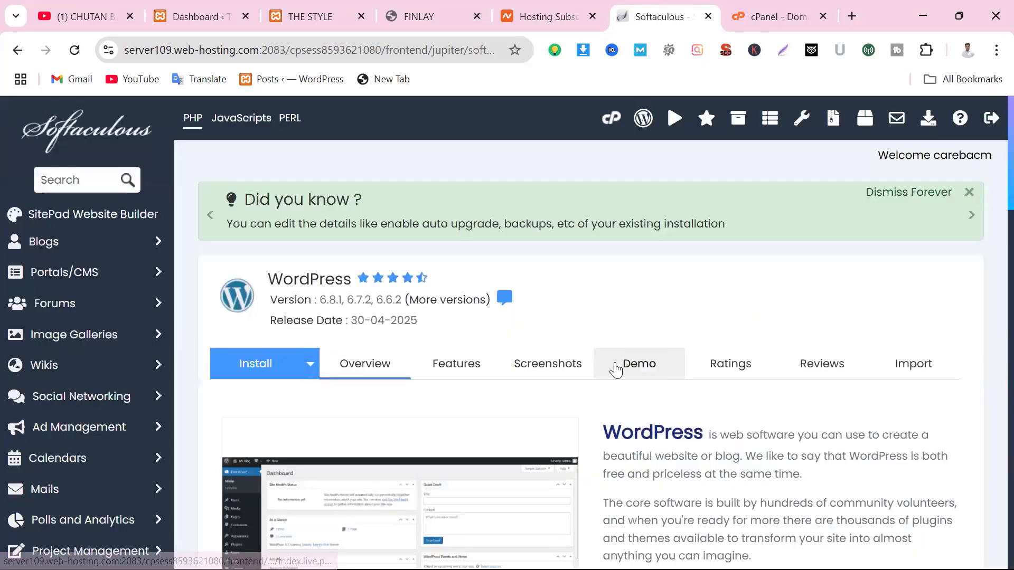
pyautogui.scroll(-5, 615, 367)
pyautogui.scroll(6, 617, 343)
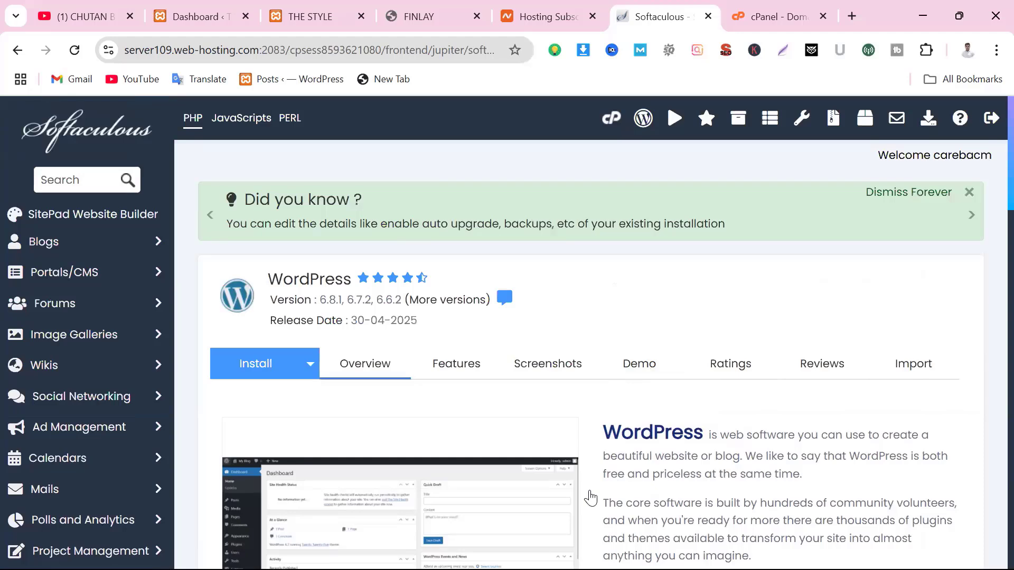
pyautogui.scroll(-6, 586, 497)
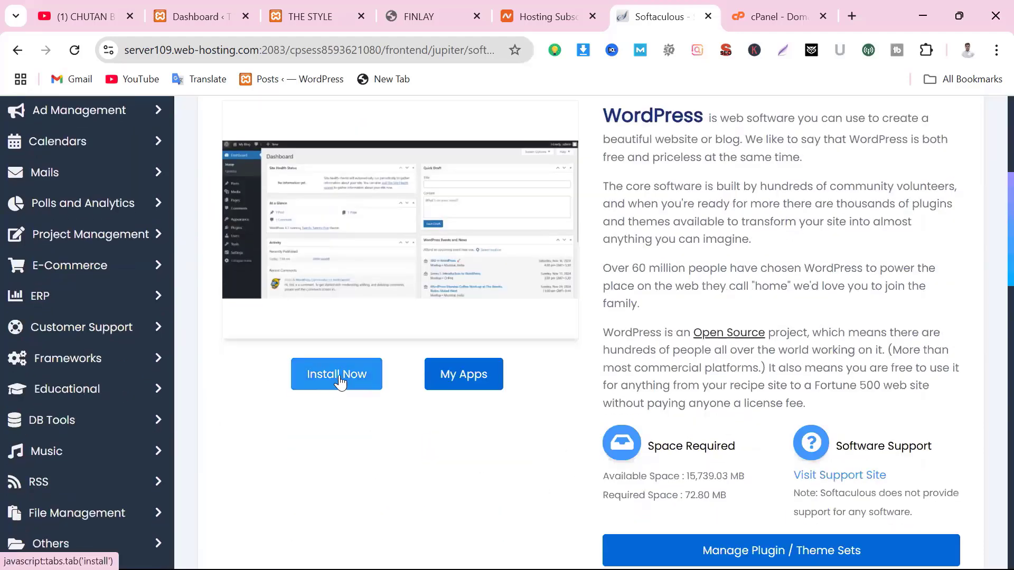
pyautogui.click(340, 380)
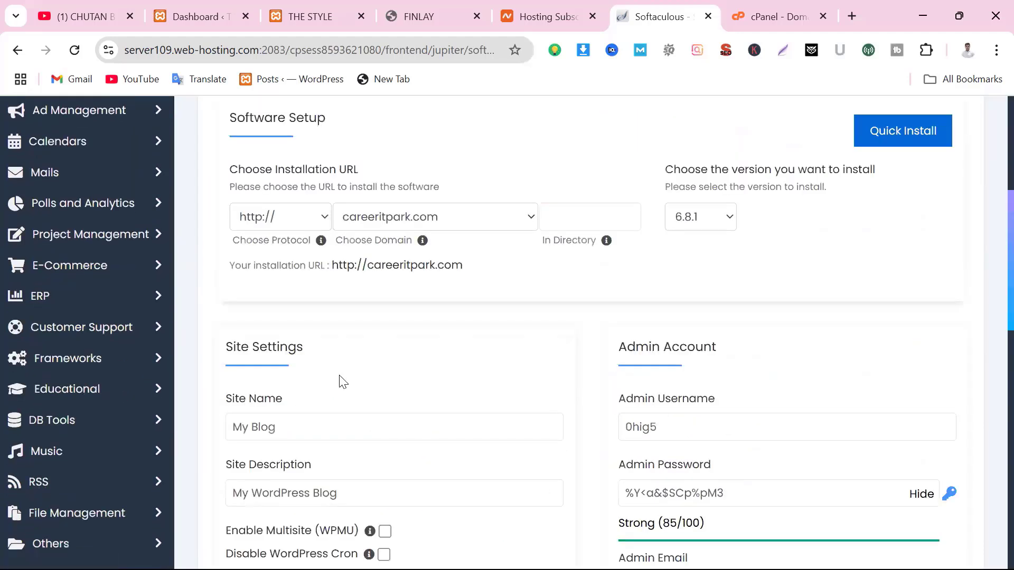
pyautogui.scroll(5, 560, 458)
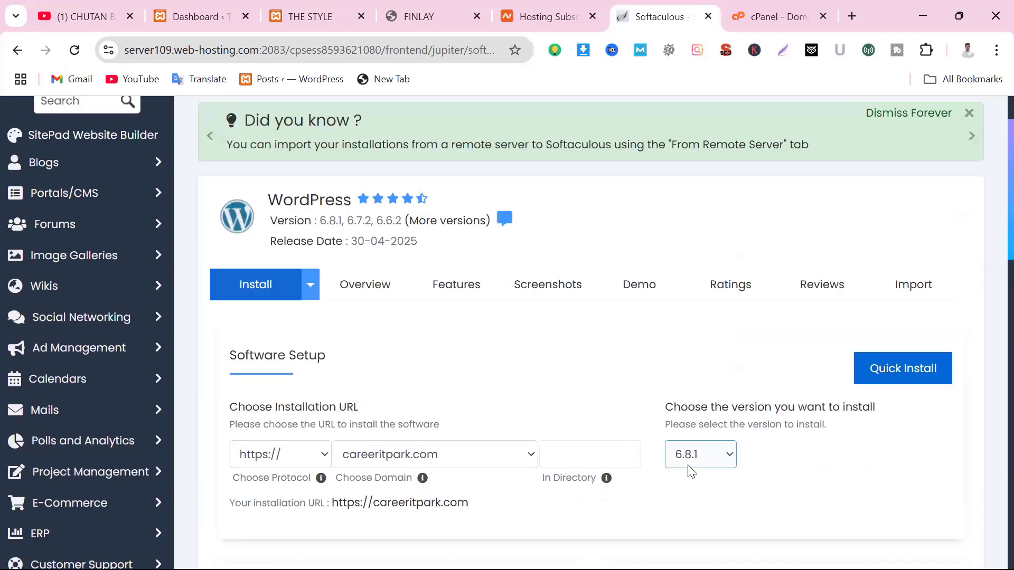
pyautogui.scroll(-3, 690, 470)
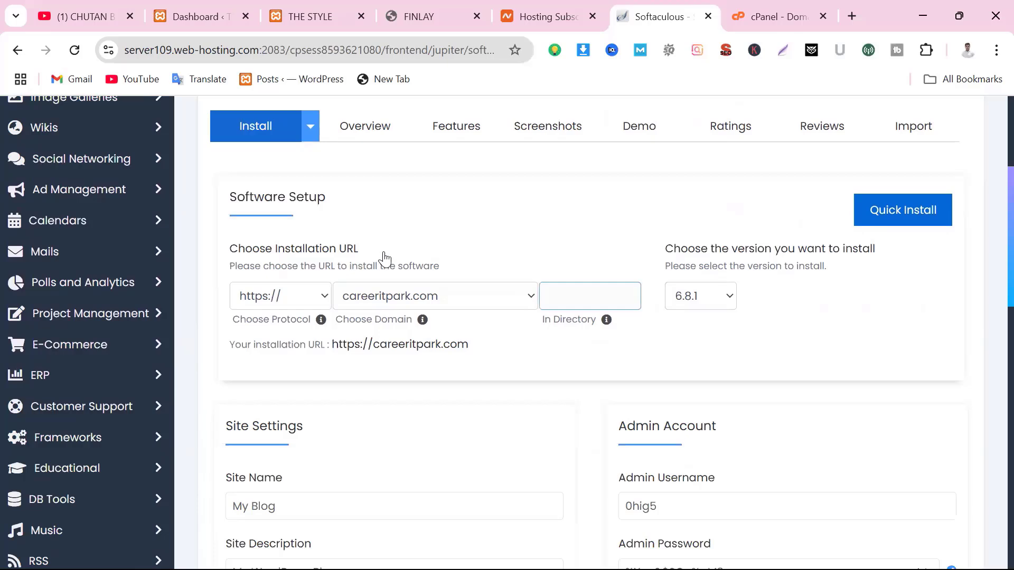
pyautogui.scroll(-2, 290, 301)
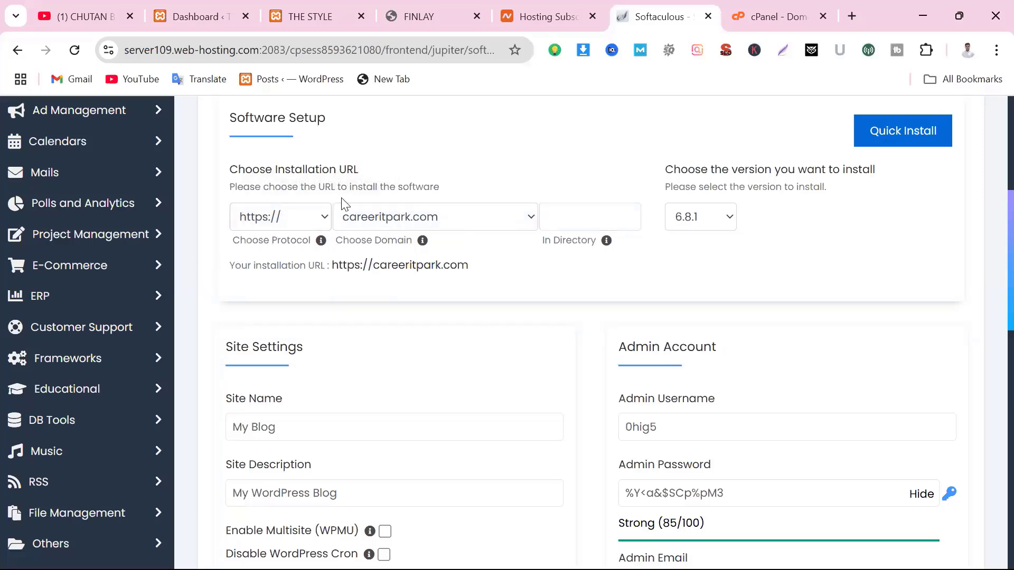
# Open careeritpark.com in a new browser tab, look through its home page and show its full address.
pyautogui.click(850, 17)
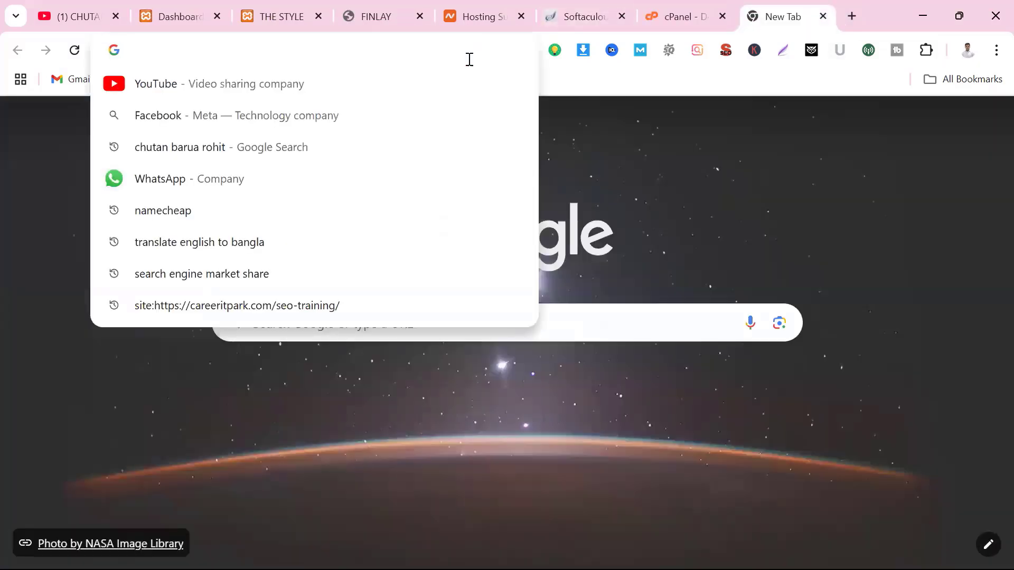
pyautogui.write('careeri')
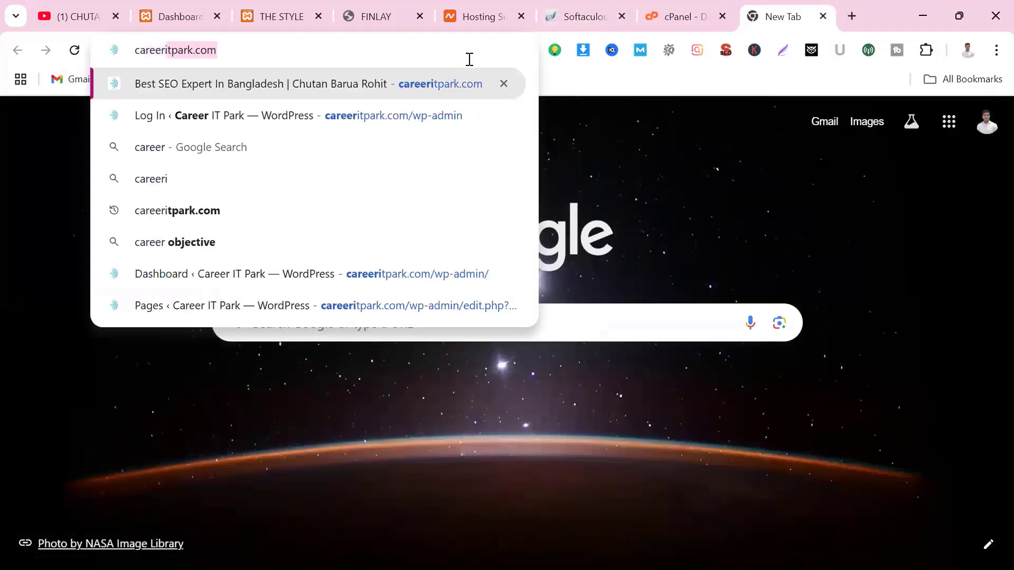
pyautogui.write('tpark.c')
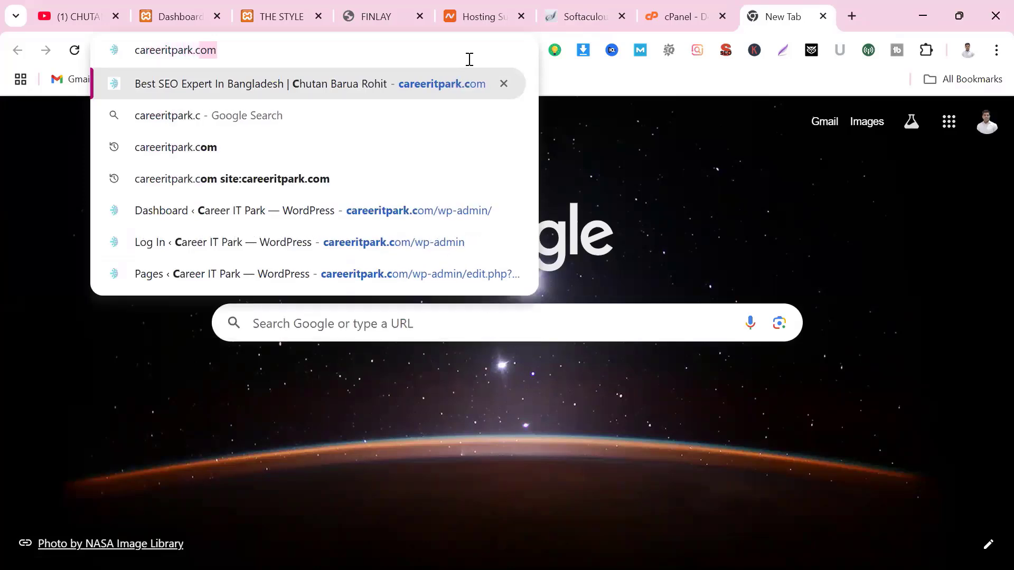
pyautogui.write('om')
pyautogui.press('Return')
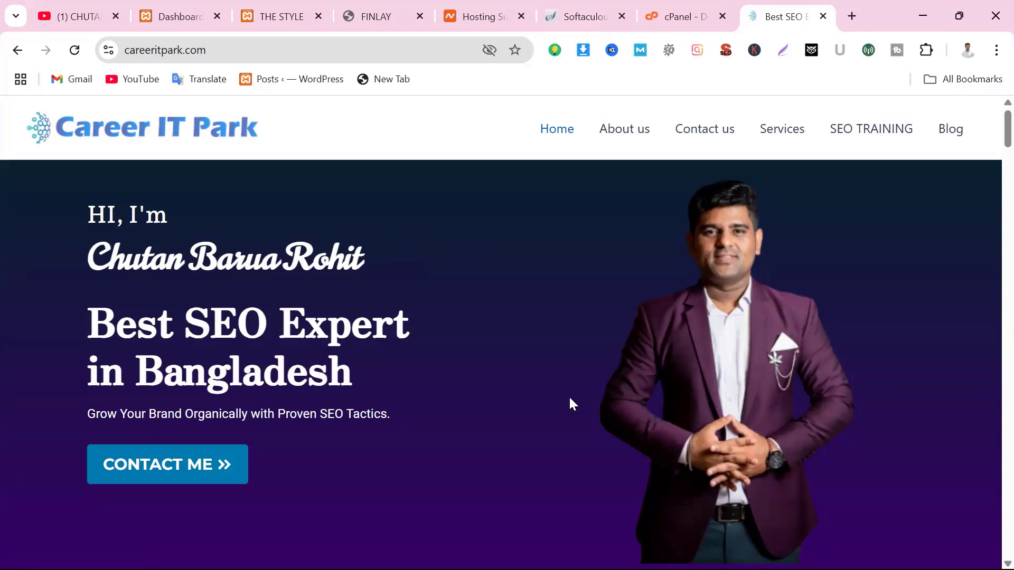
pyautogui.scroll(-4, 569, 396)
pyautogui.scroll(-15, 573, 404)
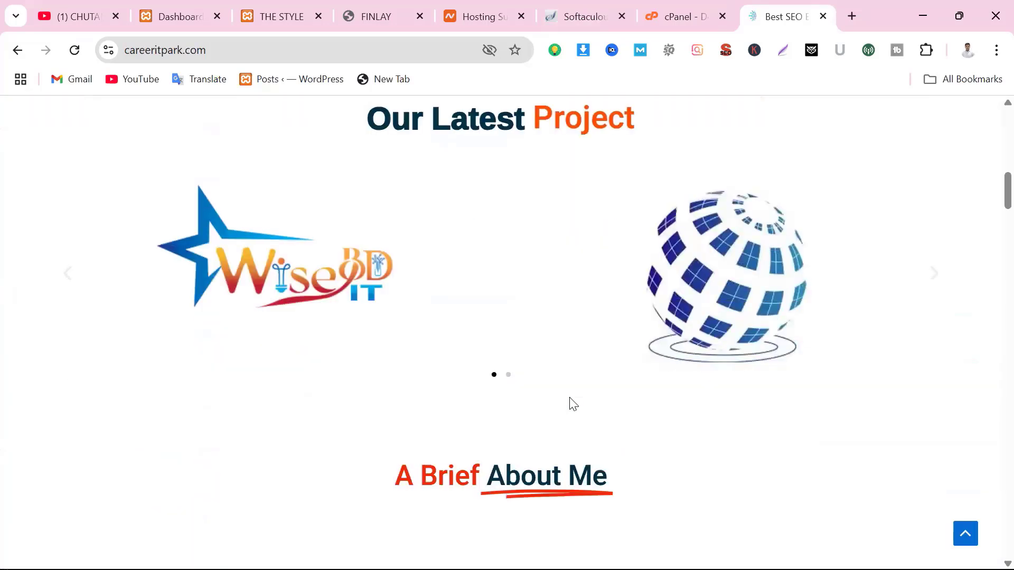
pyautogui.scroll(-5, 570, 399)
pyautogui.scroll(15, 570, 399)
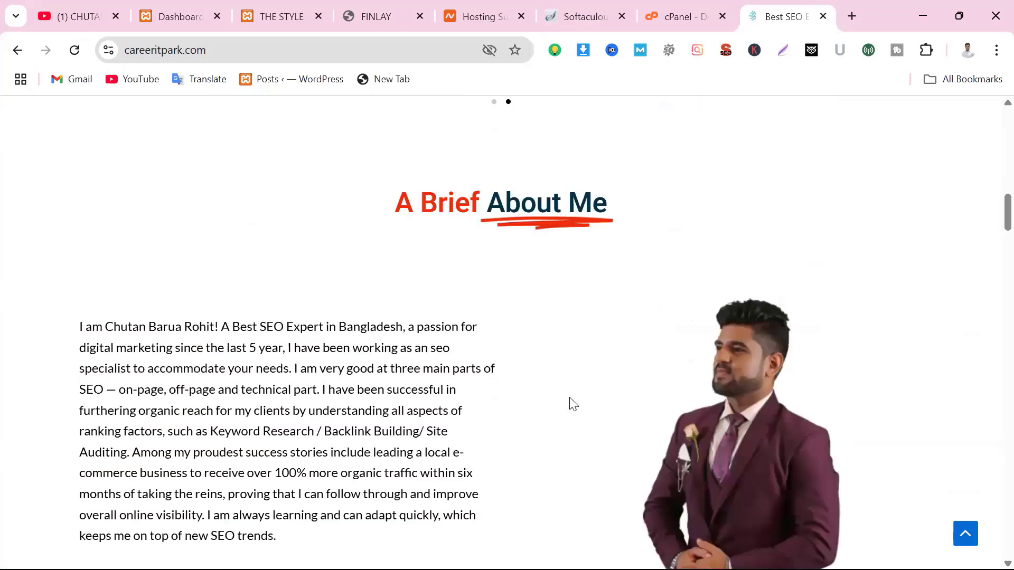
pyautogui.scroll(8, 572, 404)
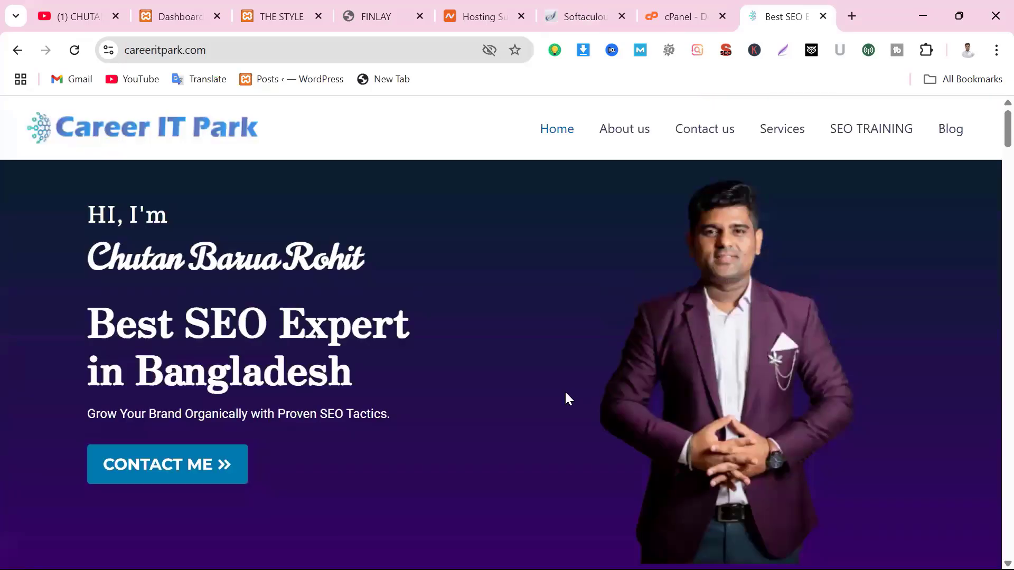
pyautogui.click(385, 50)
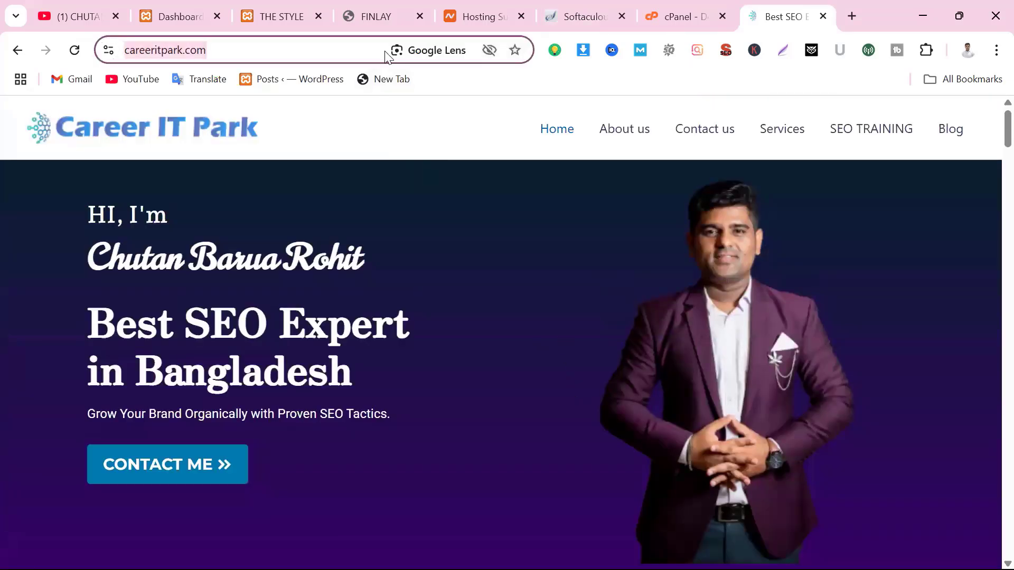
pyautogui.click(226, 49)
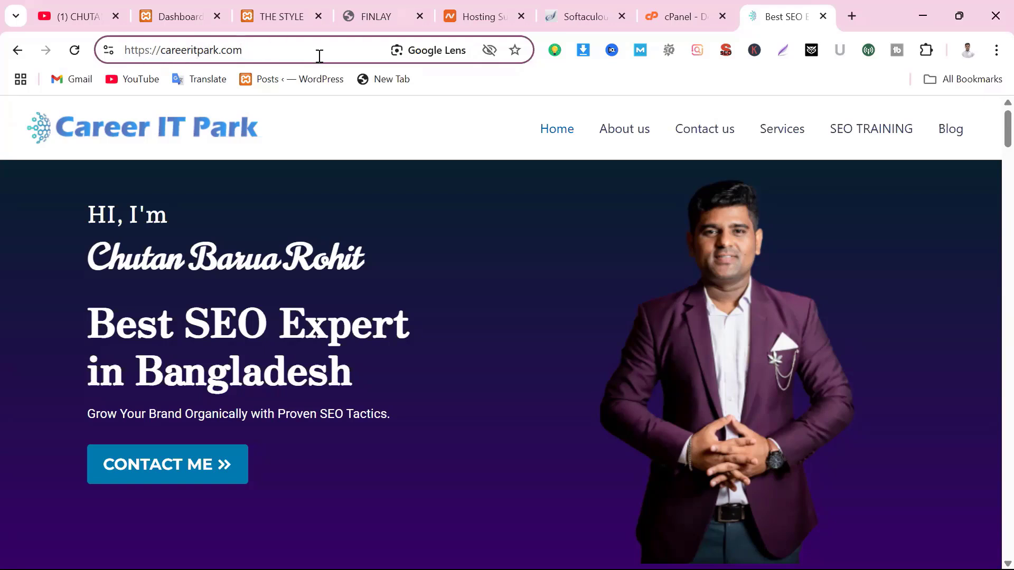
pyautogui.click(580, 15)
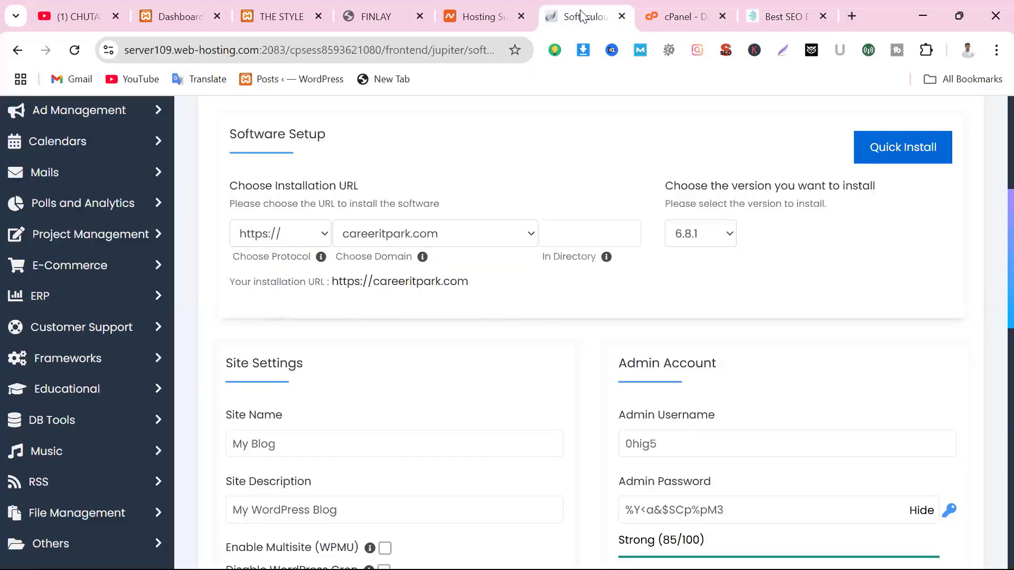
pyautogui.click(324, 238)
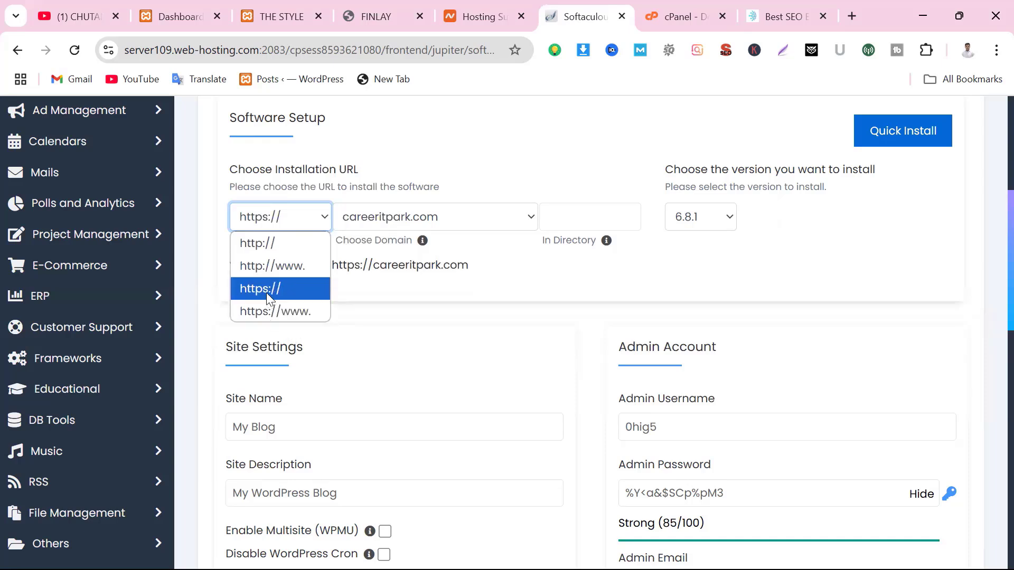
pyautogui.click(781, 16)
pyautogui.click(152, 54)
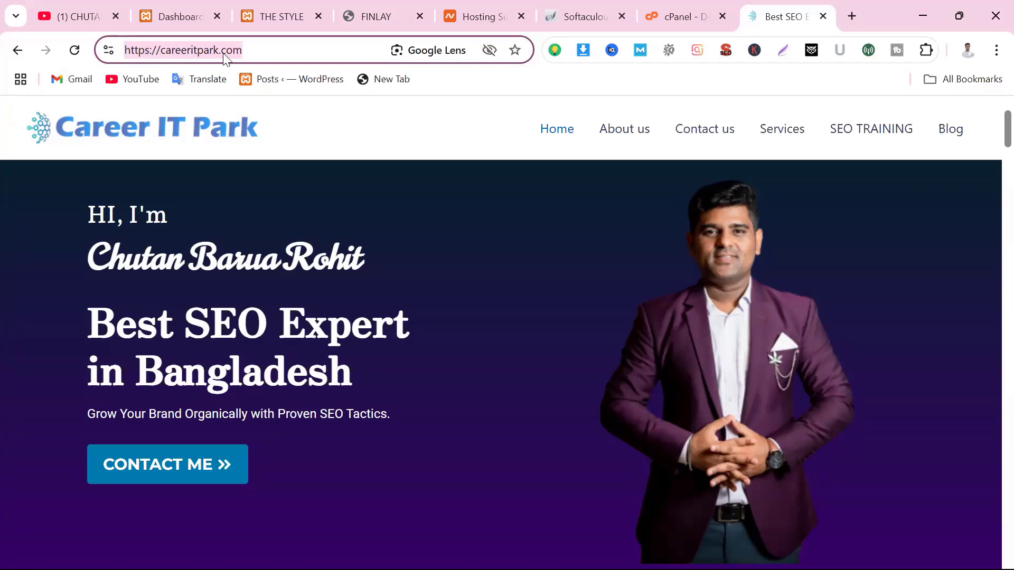
pyautogui.click(272, 50)
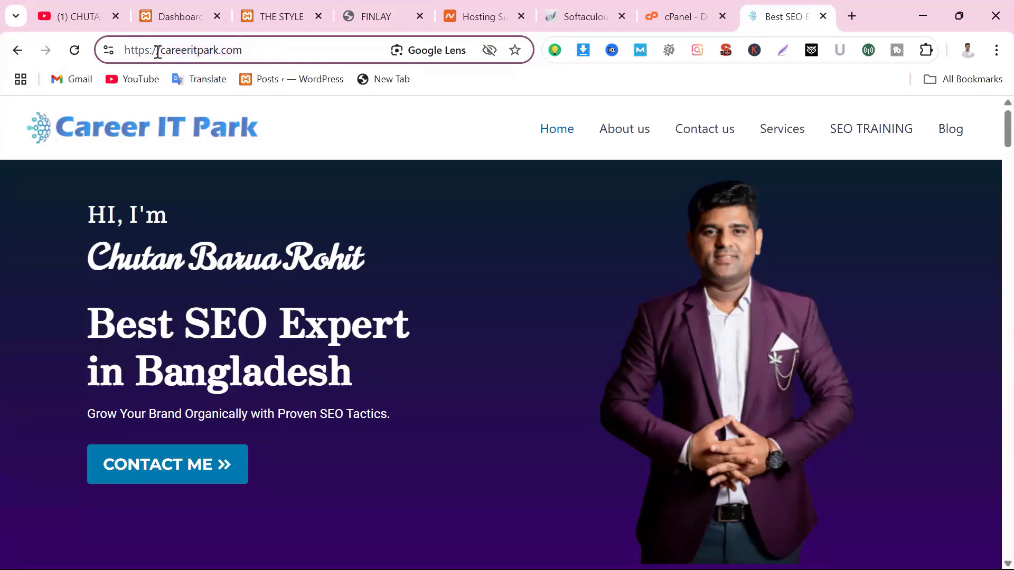
pyautogui.click(163, 50)
pyautogui.write('www.')
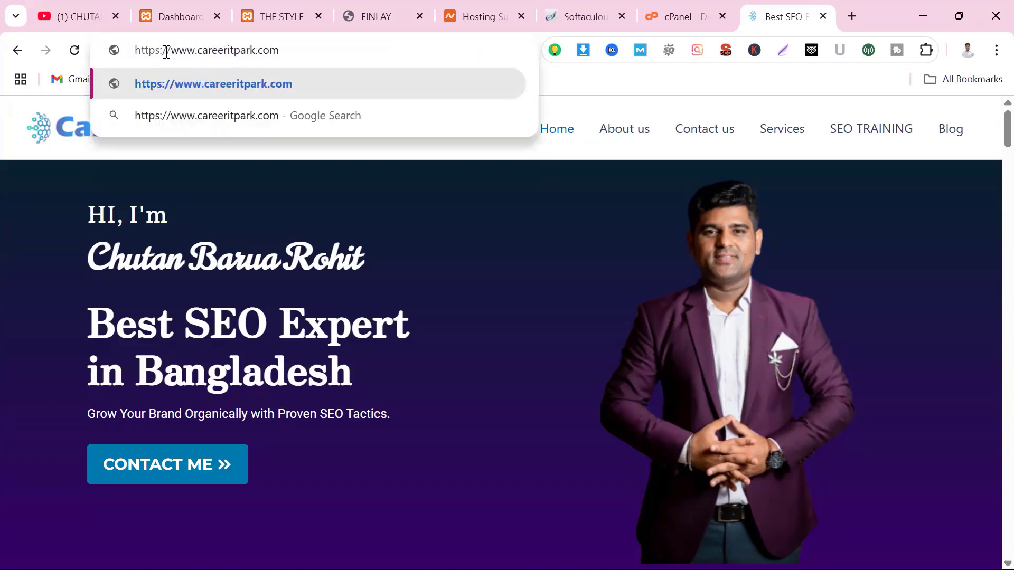
pyautogui.click(307, 84)
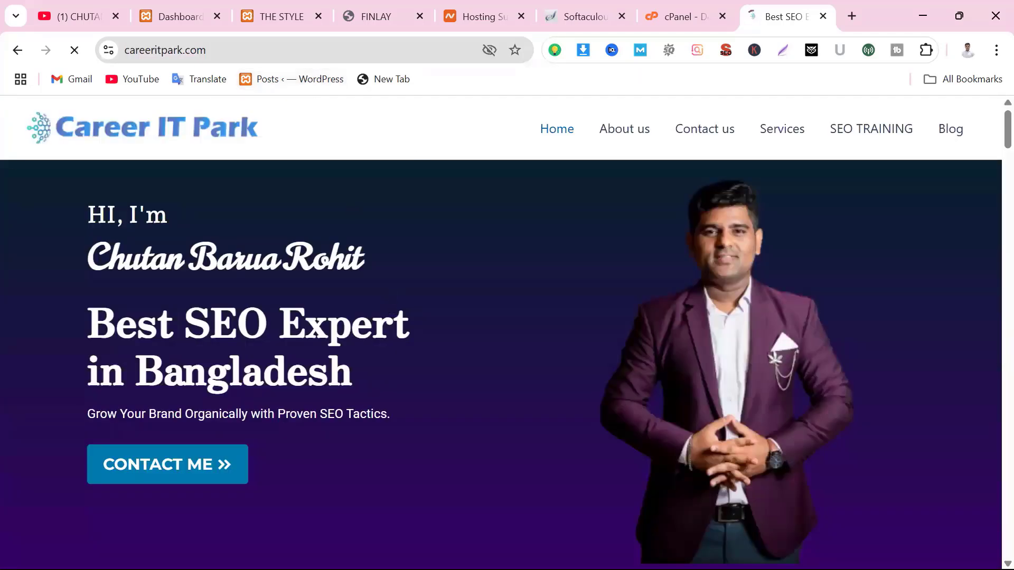
pyautogui.click(569, 13)
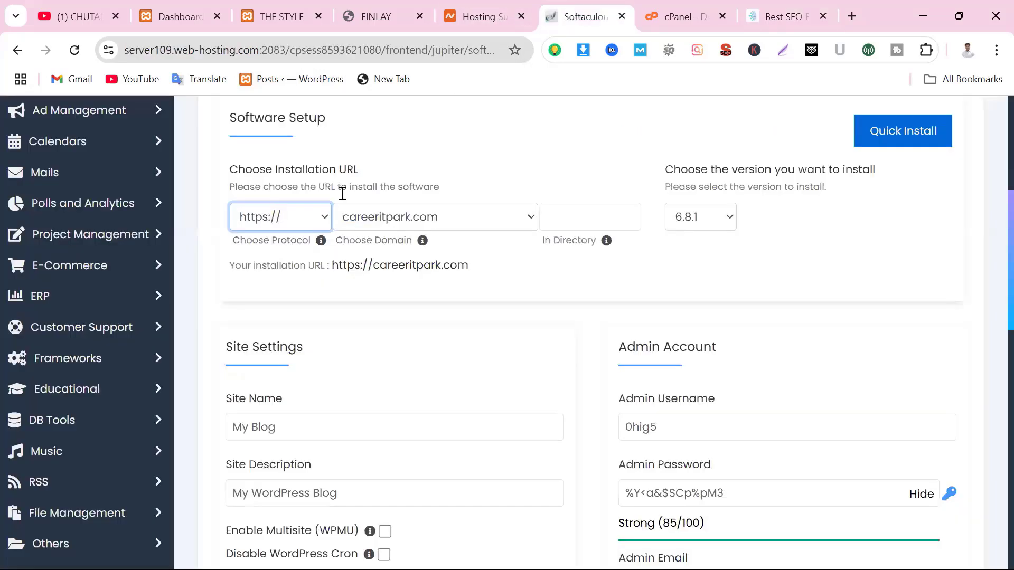
pyautogui.click(326, 217)
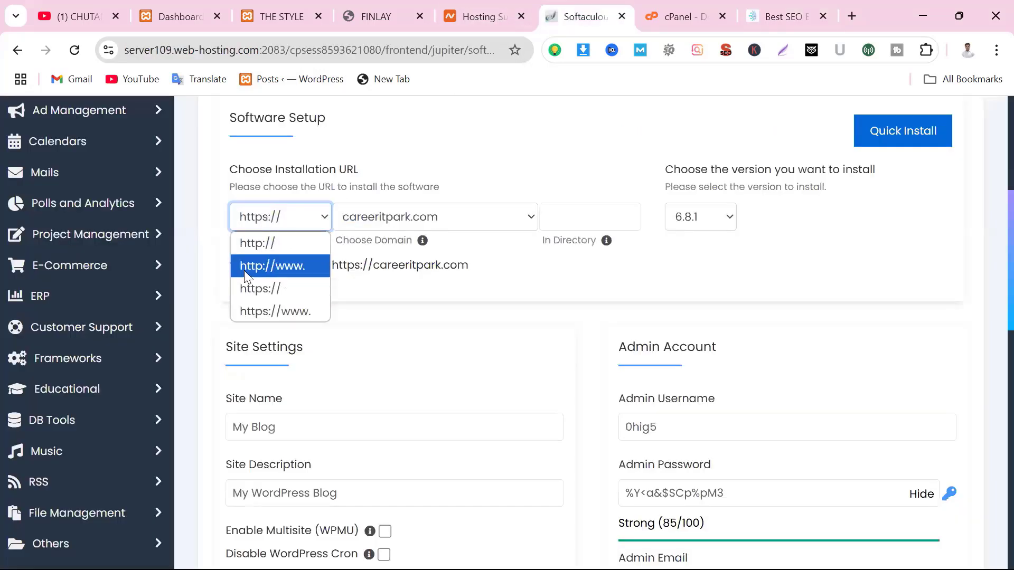
pyautogui.click(279, 292)
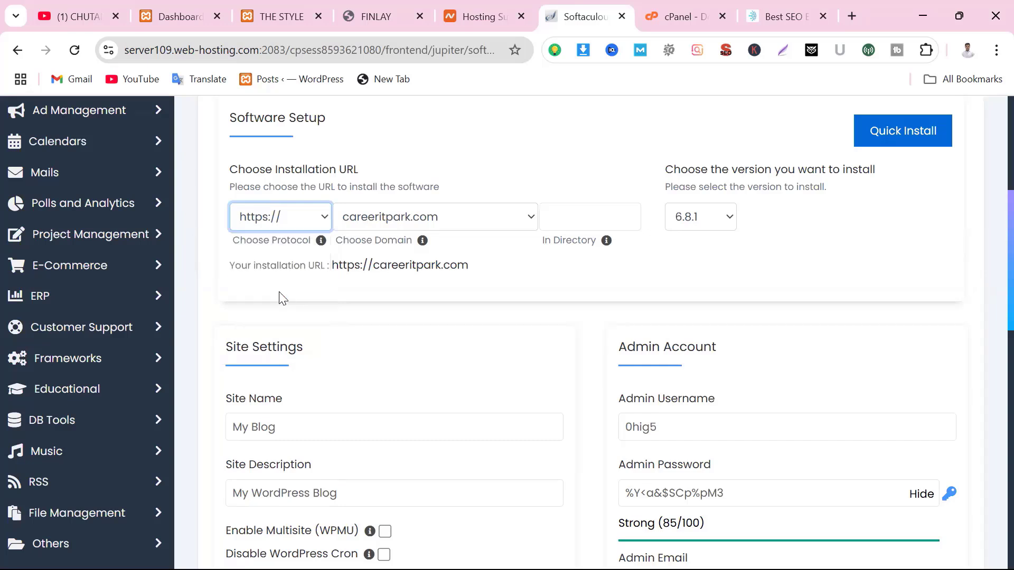
pyautogui.click(516, 224)
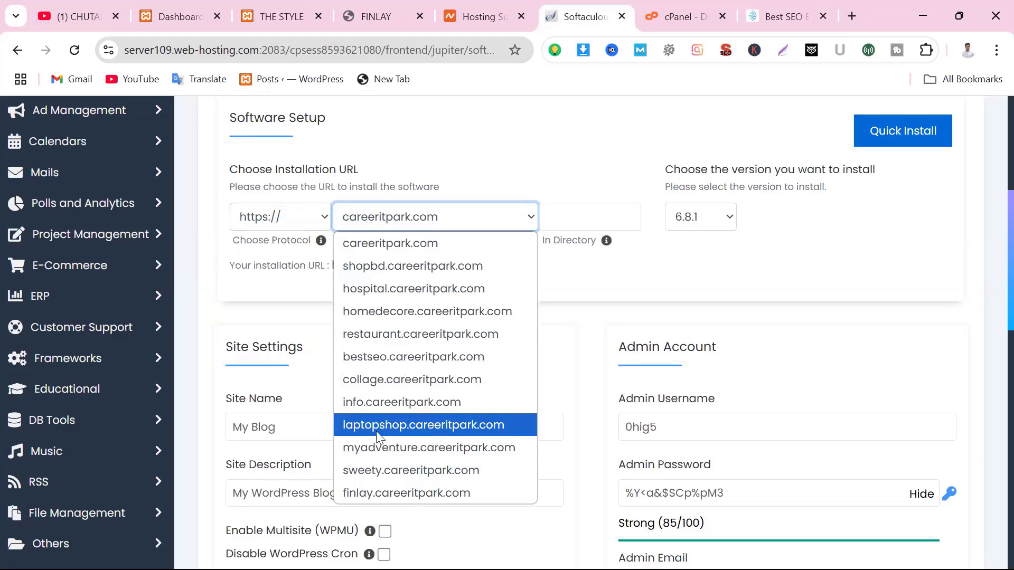
pyautogui.click(465, 428)
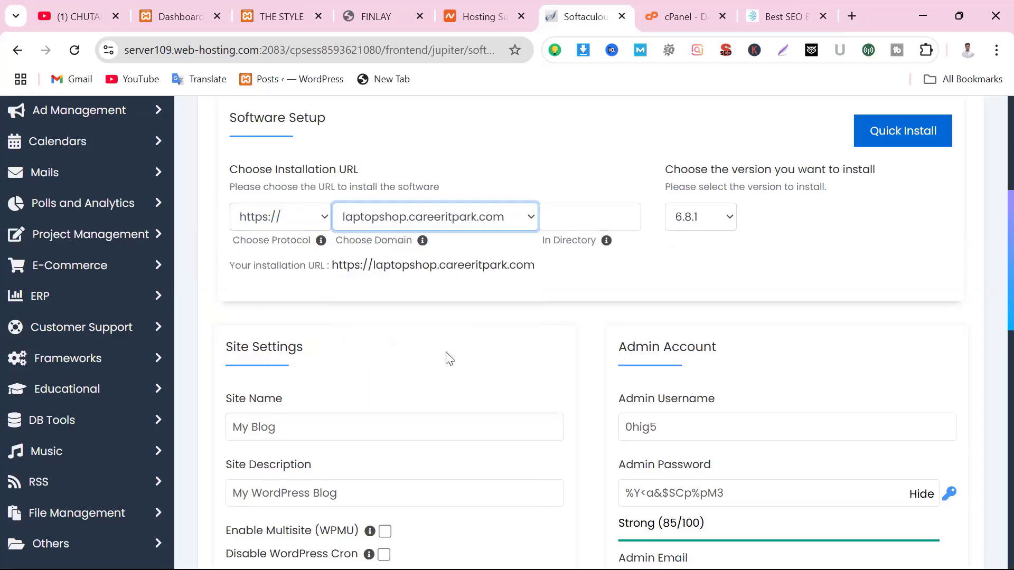
# Replace the default site name in the WordPress site settings with "Laptop Shop".
pyautogui.scroll(-2, 447, 351)
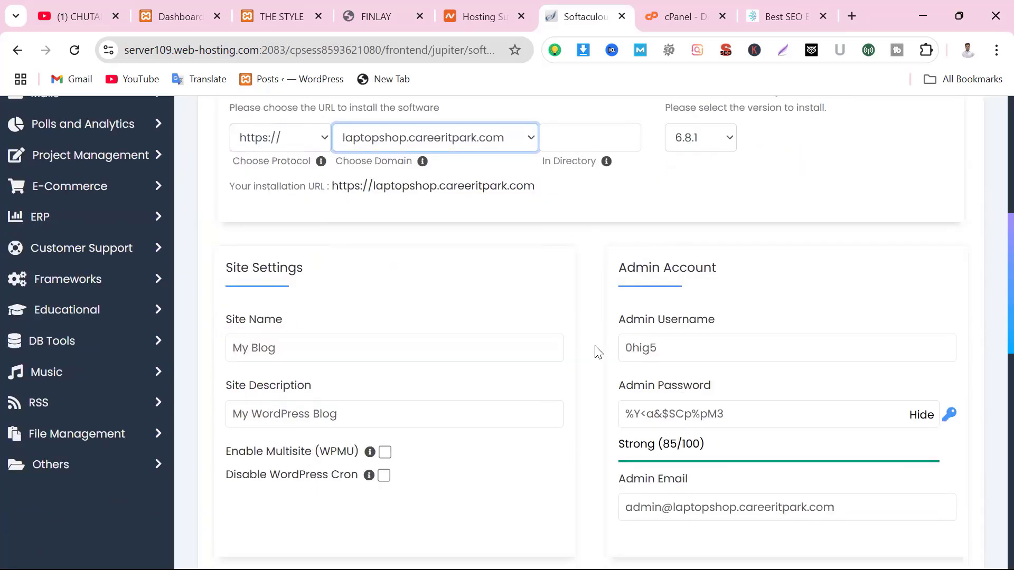
pyautogui.scroll(3, 596, 351)
pyautogui.scroll(-5, 497, 371)
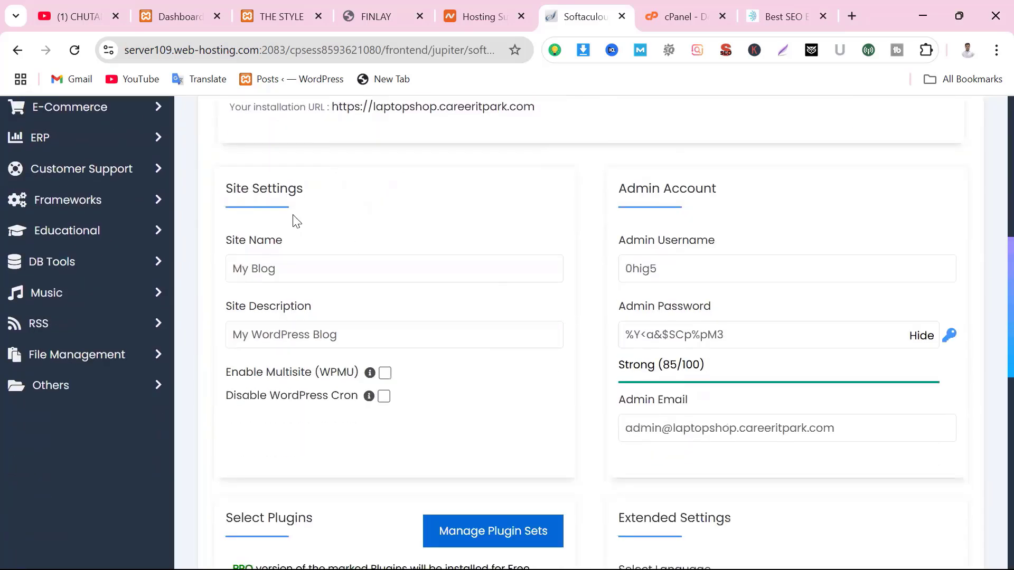
pyautogui.scroll(1, 399, 235)
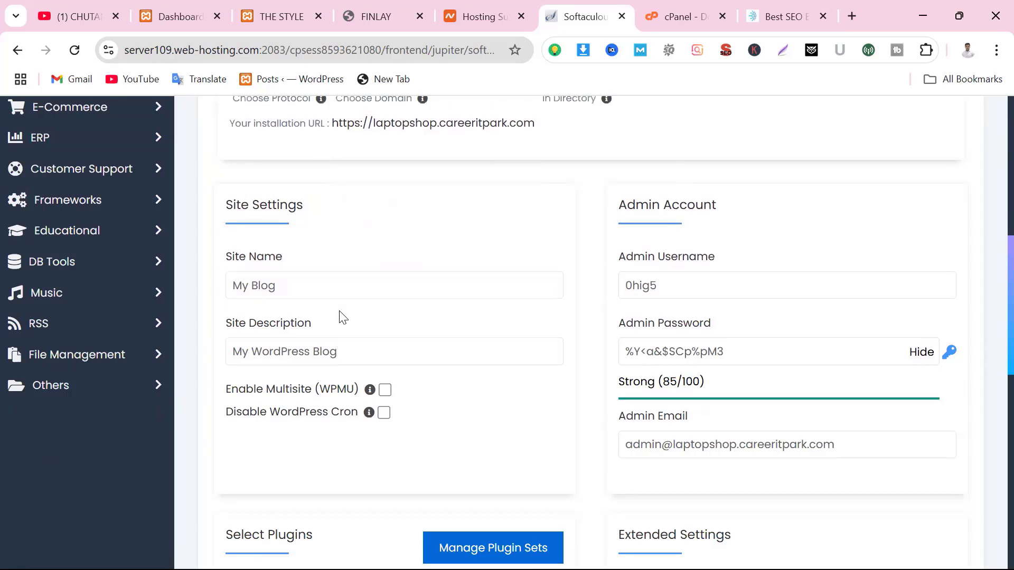
pyautogui.click(770, 8)
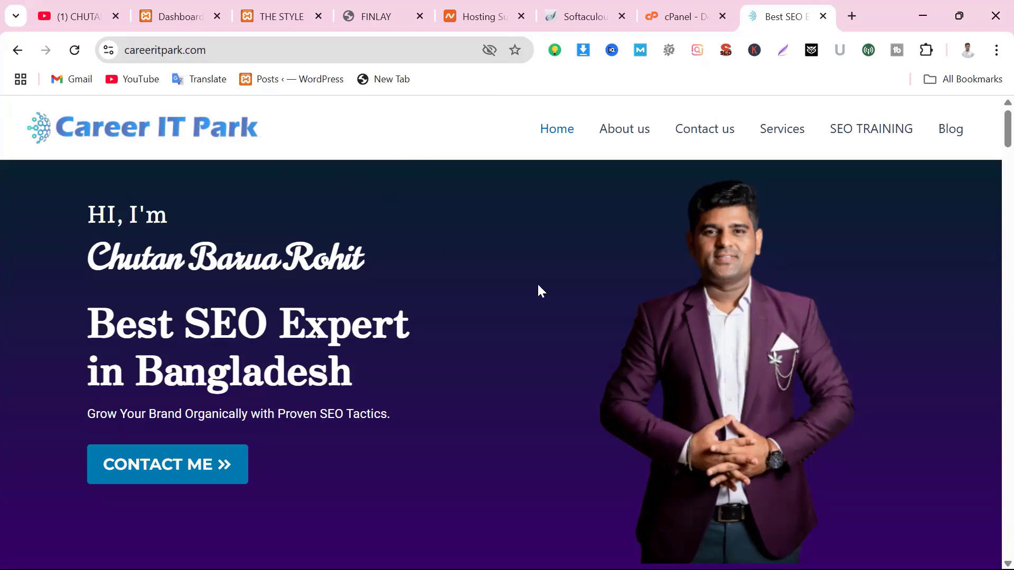
pyautogui.click(581, 16)
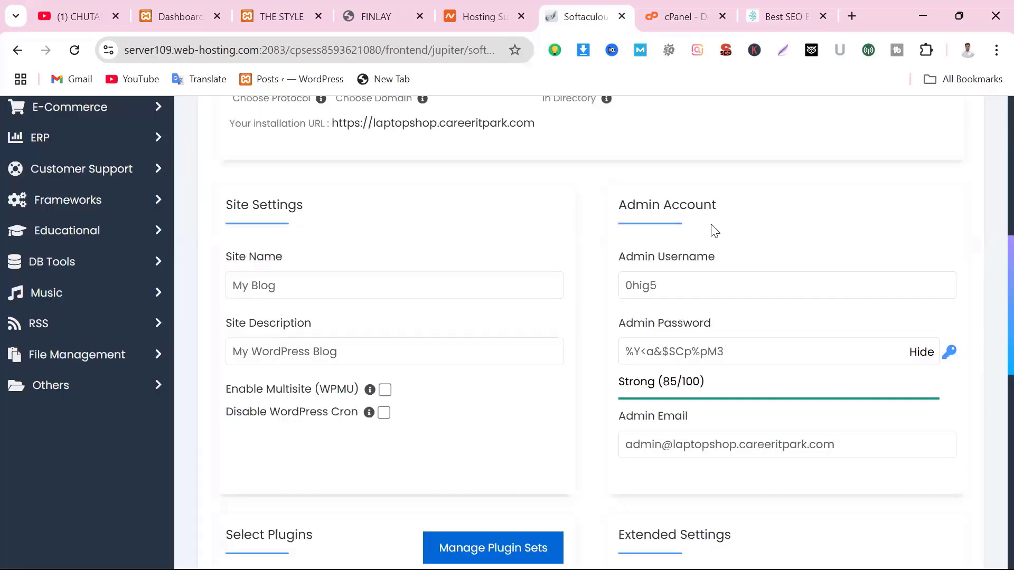
pyautogui.scroll(-1, 528, 264)
pyautogui.click(303, 325)
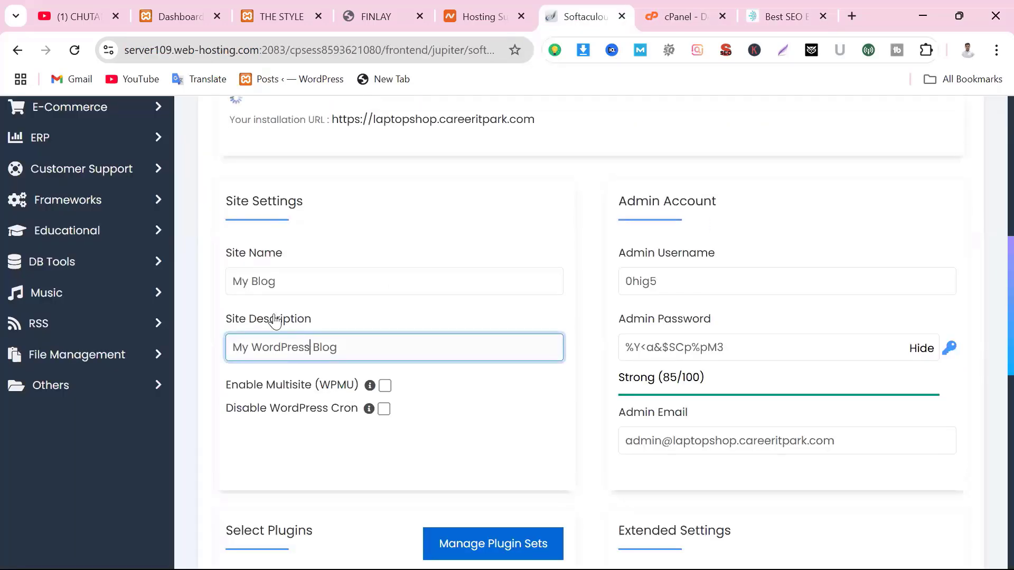
pyautogui.click(273, 280)
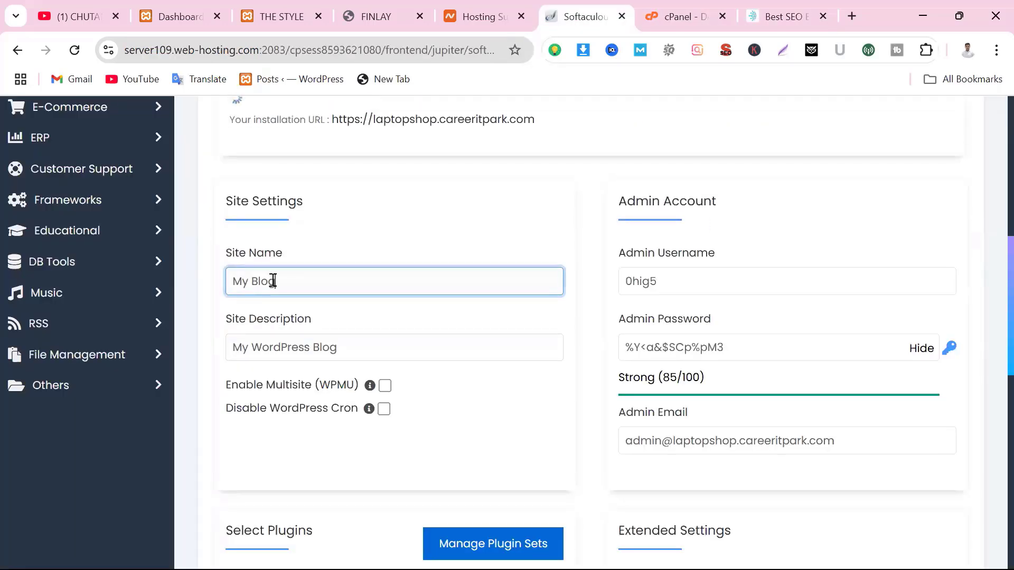
pyautogui.write('La')
pyautogui.press('BackSpace')
pyautogui.press('BackSpace')
pyautogui.press('BackSpace')
pyautogui.press('BackSpace')
pyautogui.press('BackSpace')
pyautogui.press('BackSpace')
pyautogui.press('BackSpace')
pyautogui.press('BackSpace')
pyautogui.press('BackSpace')
pyautogui.write('laptop')
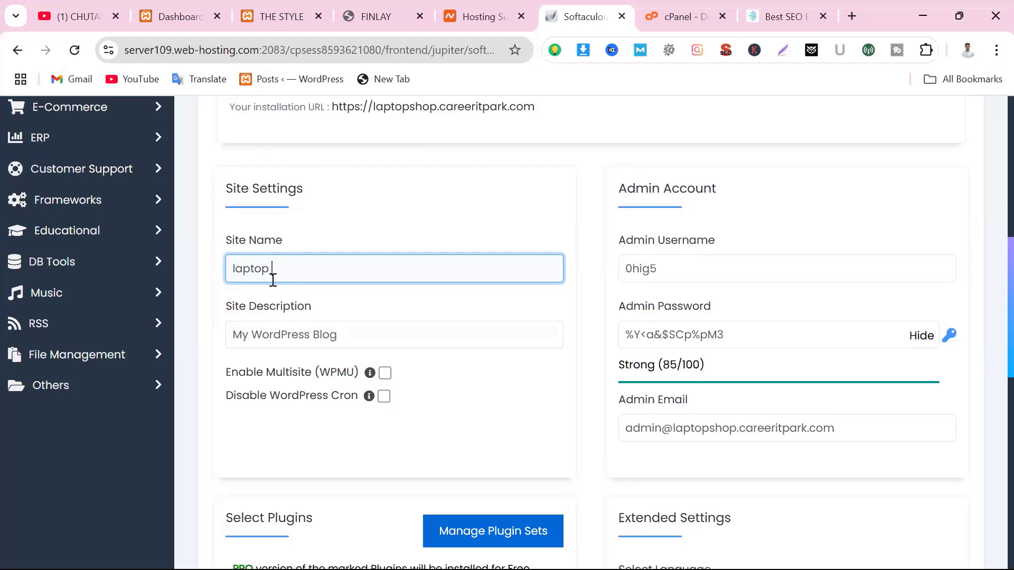
pyautogui.write('Shop')
pyautogui.click(238, 275)
pyautogui.press('BackSpace')
pyautogui.write('L')
# Replace the default site description with "Your Trusted Shop".
pyautogui.scroll(-1, 550, 324)
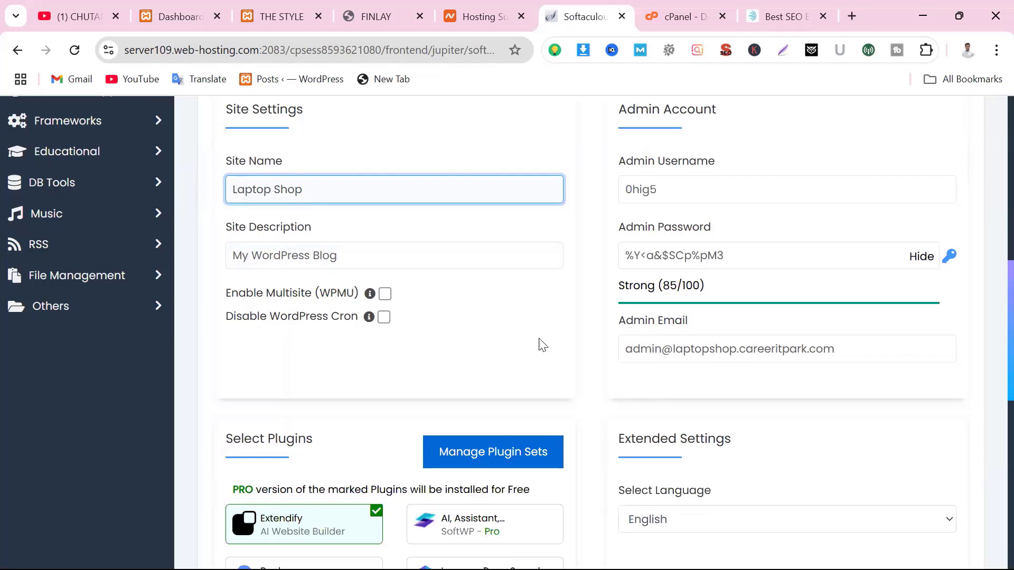
pyautogui.click(238, 244)
pyautogui.click(378, 257)
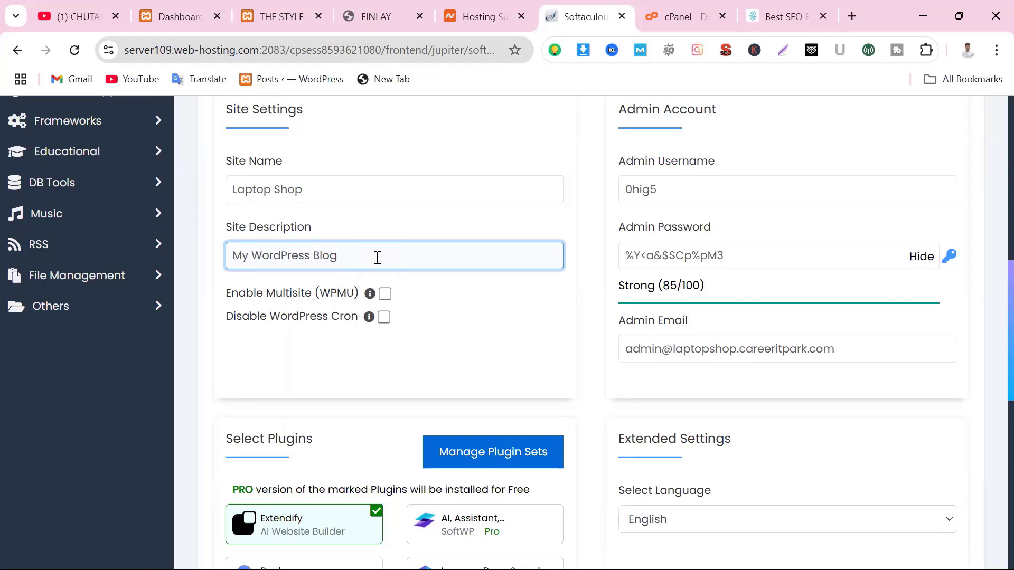
pyautogui.press('BackSpace')
pyautogui.press('BackSpace')
pyautogui.press('BackSpace')
pyautogui.press('BackSpace')
pyautogui.press('BackSpace')
pyautogui.press('BackSpace')
pyautogui.press('BackSpace')
pyautogui.press('BackSpace')
pyautogui.press('BackSpace')
pyautogui.press('BackSpace')
pyautogui.press('BackSpace')
pyautogui.press('BackSpace')
pyautogui.press('BackSpace')
pyautogui.press('BackSpace')
pyautogui.press('BackSpace')
pyautogui.press('BackSpace')
pyautogui.press('BackSpace')
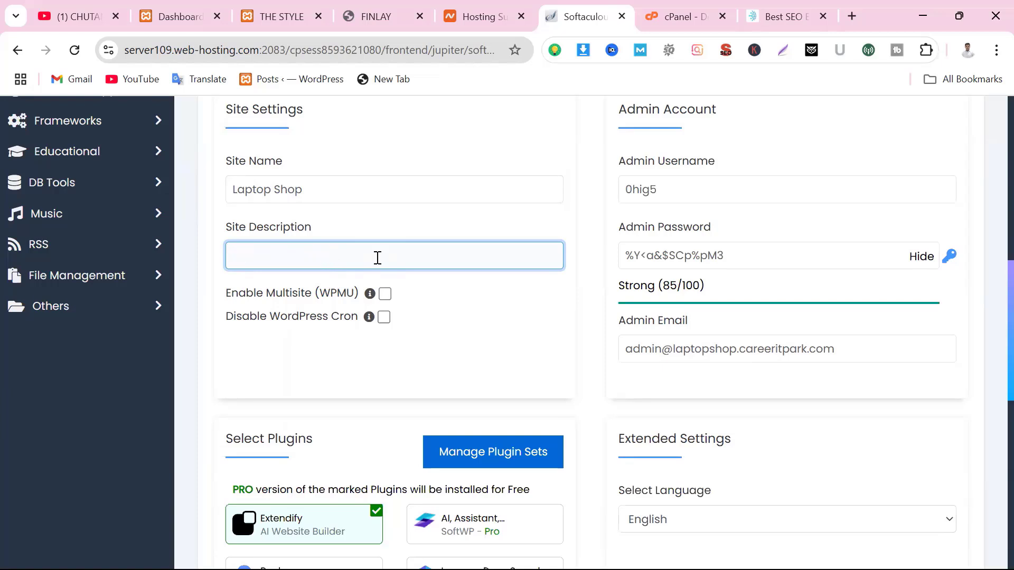
pyautogui.write('best')
pyautogui.press('BackSpace')
pyautogui.press('BackSpace')
pyautogui.press('BackSpace')
pyautogui.press('BackSpace')
pyautogui.scroll(1, 378, 258)
pyautogui.write('T')
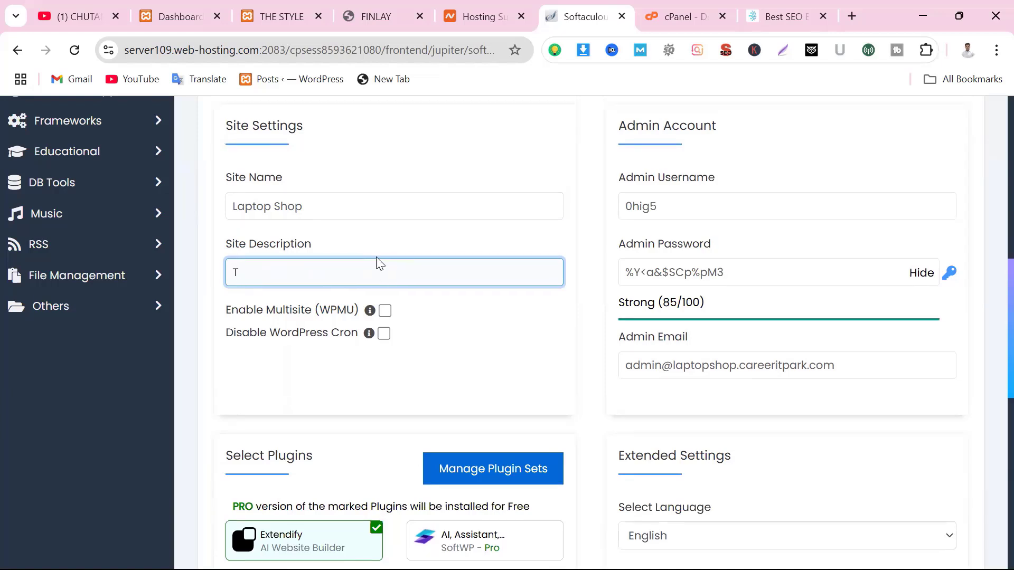
pyautogui.write('rusted')
pyautogui.scroll(-1, 378, 261)
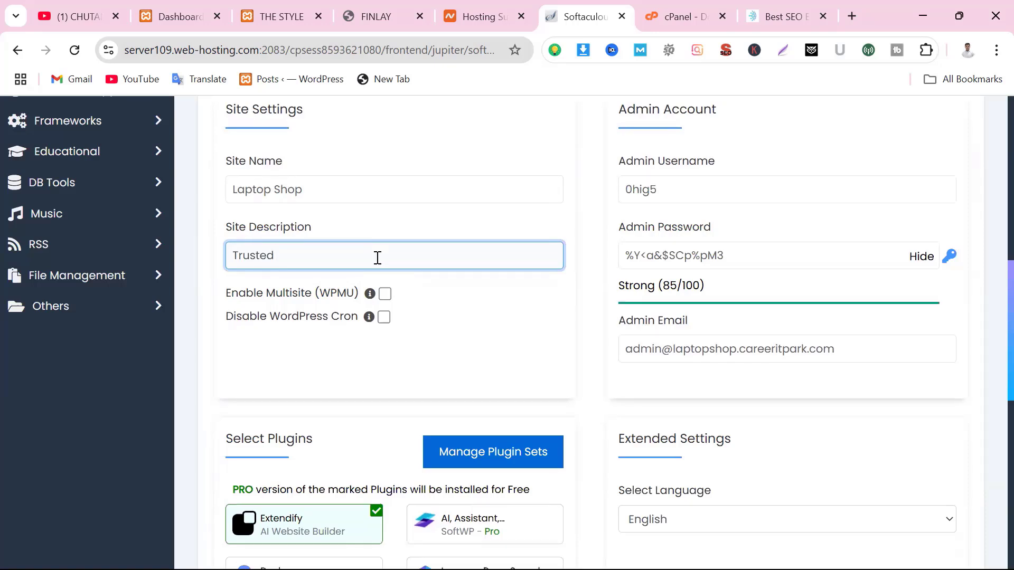
pyautogui.click(235, 255)
pyautogui.write('Your Trusted Shop')
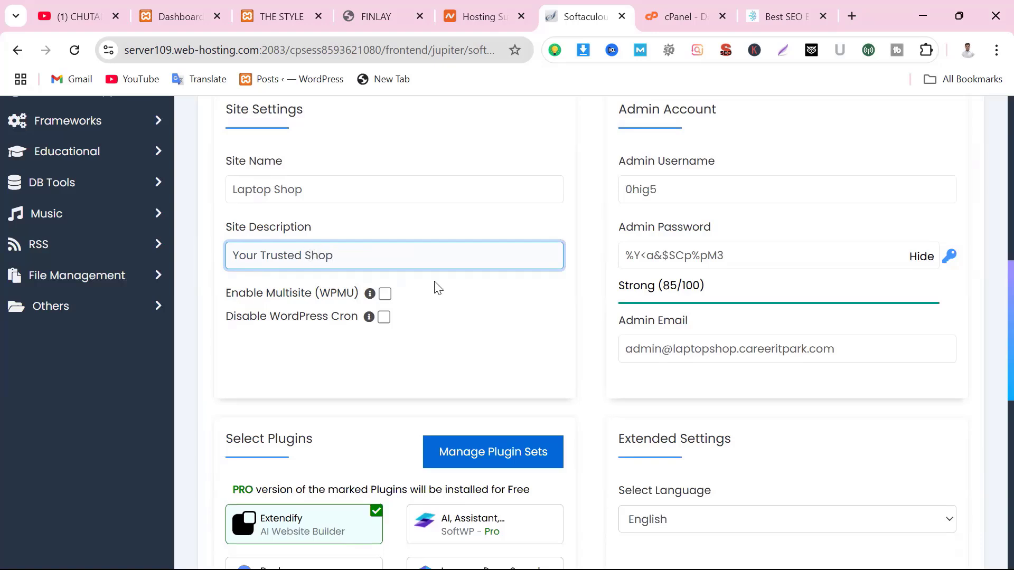
pyautogui.scroll(1, 715, 318)
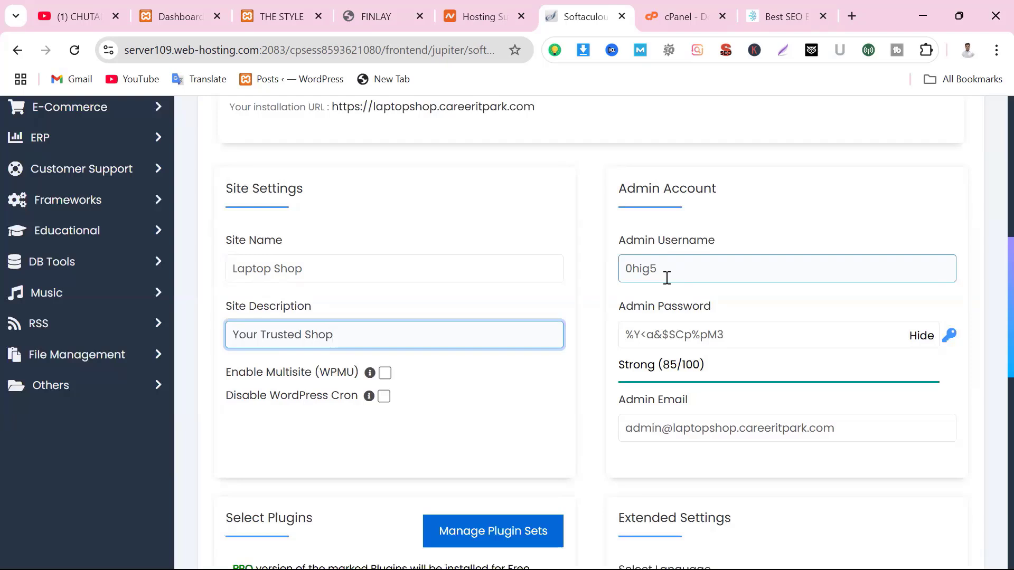
# Replace the generated admin username in the Admin Account settings with the administrator's own username.
pyautogui.scroll(1, 667, 278)
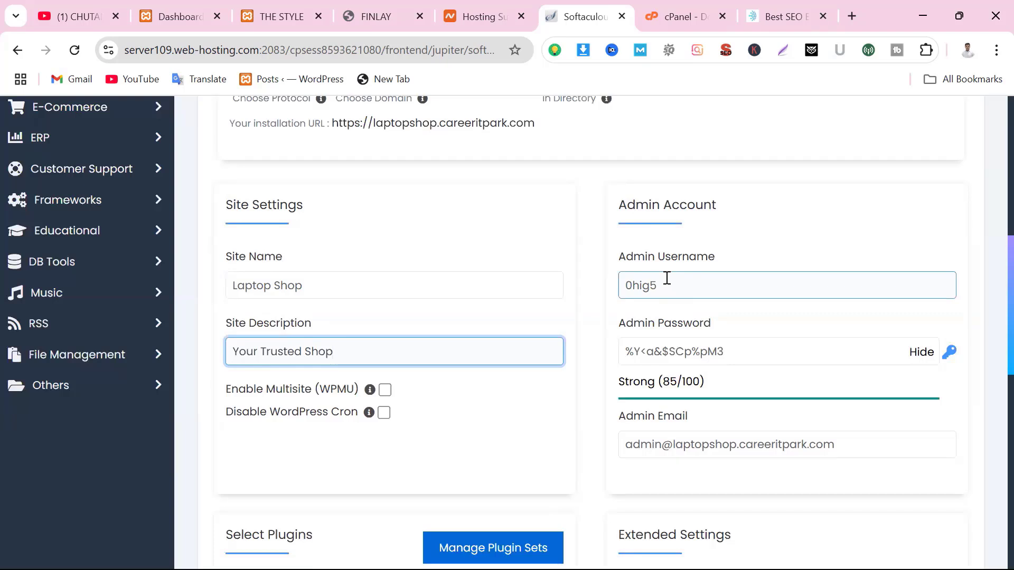
pyautogui.scroll(-1, 667, 278)
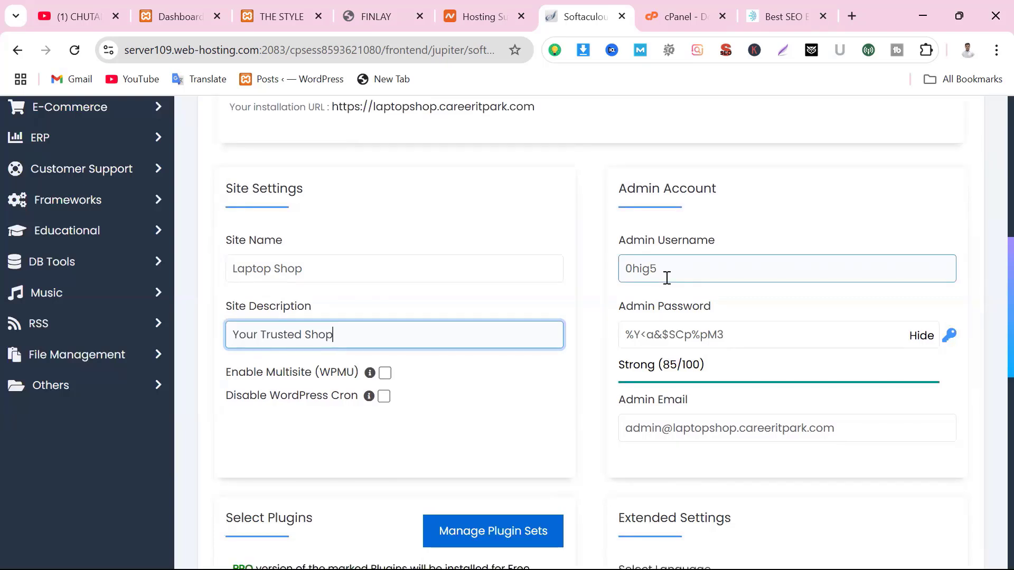
pyautogui.click(677, 273)
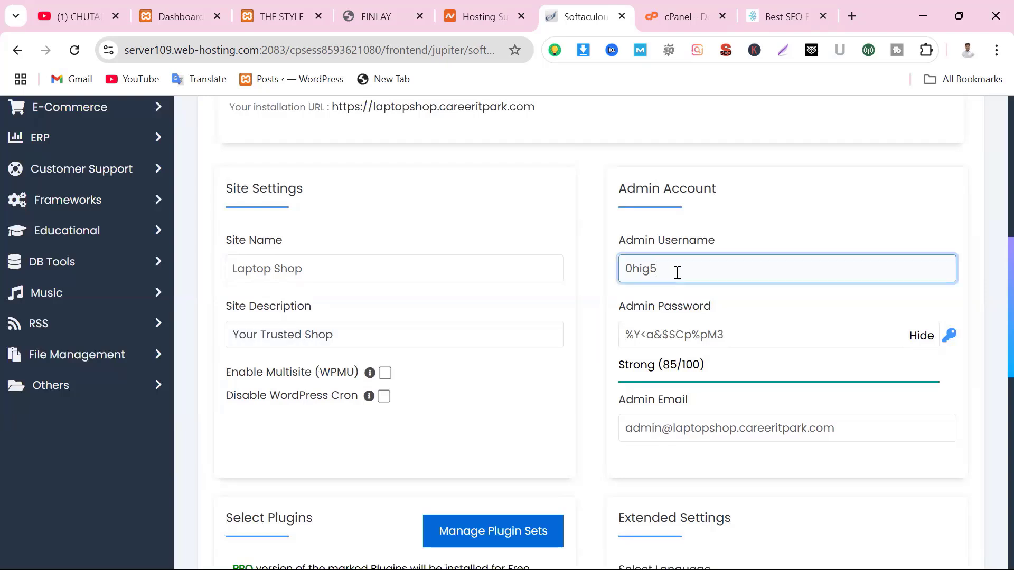
pyautogui.press('BackSpace')
pyautogui.press('BackSpace')
pyautogui.press('BackSpace')
pyautogui.press('BackSpace')
pyautogui.press('BackSpace')
pyautogui.write('rohit')
# Replace the generated admin password in the Admin Account settings with the administrator's own password.
pyautogui.click(744, 336)
pyautogui.press('BackSpace')
pyautogui.press('BackSpace')
pyautogui.press('BackSpace')
pyautogui.press('BackSpace')
pyautogui.press('BackSpace')
pyautogui.press('BackSpace')
pyautogui.press('BackSpace')
pyautogui.press('BackSpace')
pyautogui.press('BackSpace')
pyautogui.press('BackSpace')
pyautogui.press('BackSpace')
pyautogui.press('BackSpace')
pyautogui.press('BackSpace')
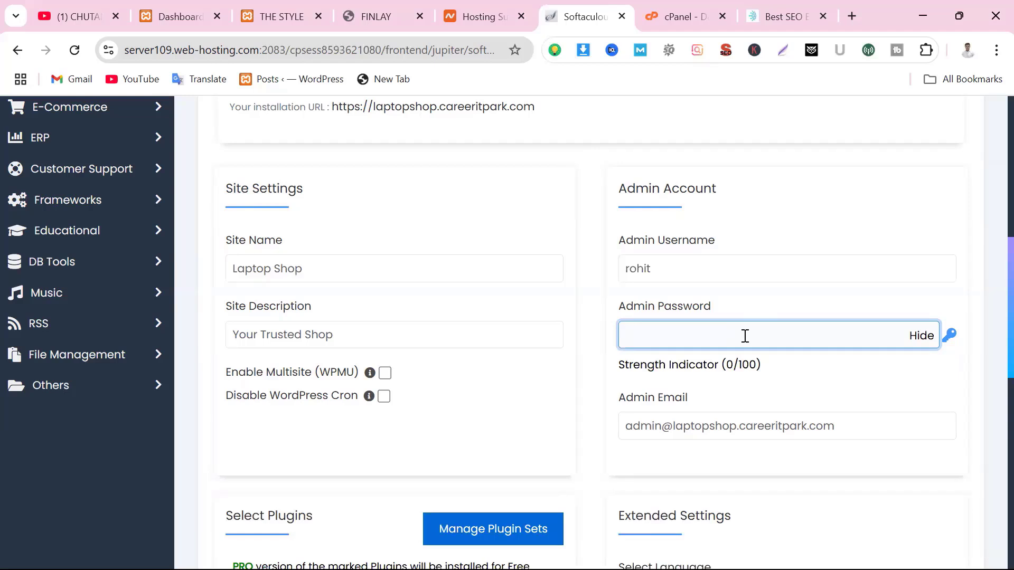
pyautogui.scroll(1, 746, 338)
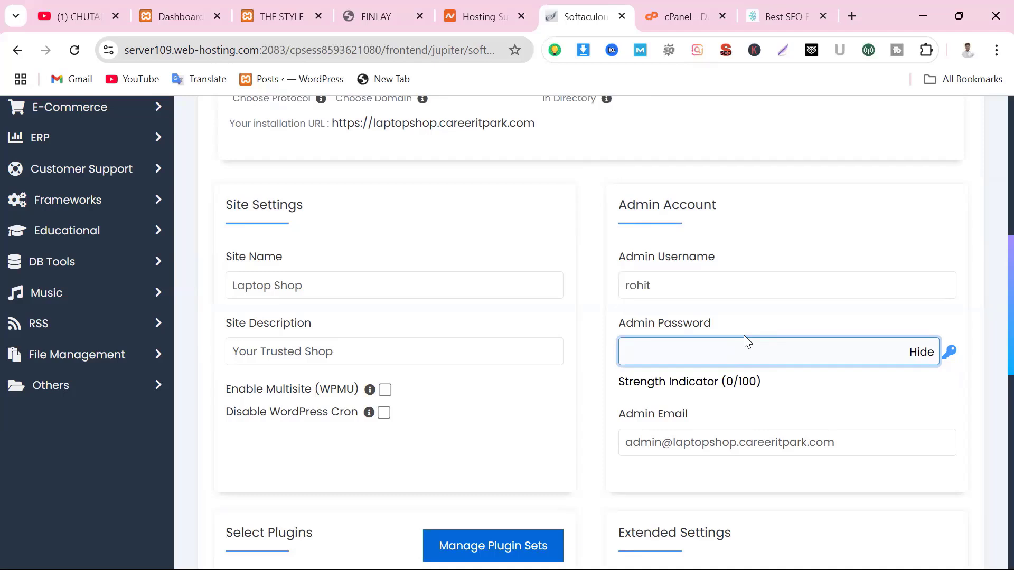
pyautogui.scroll(-1, 746, 341)
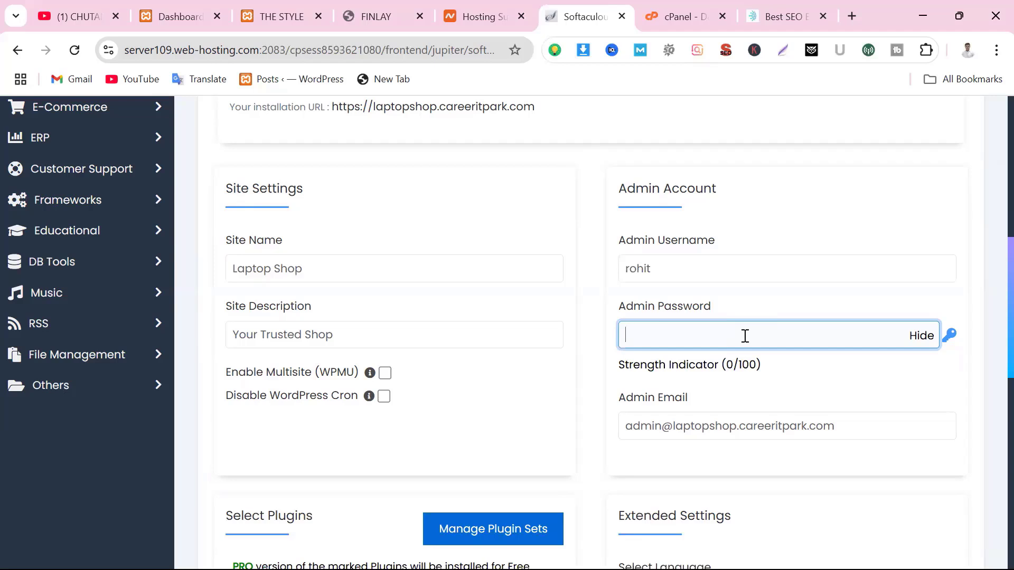
pyautogui.click(715, 335)
pyautogui.write('•••••')
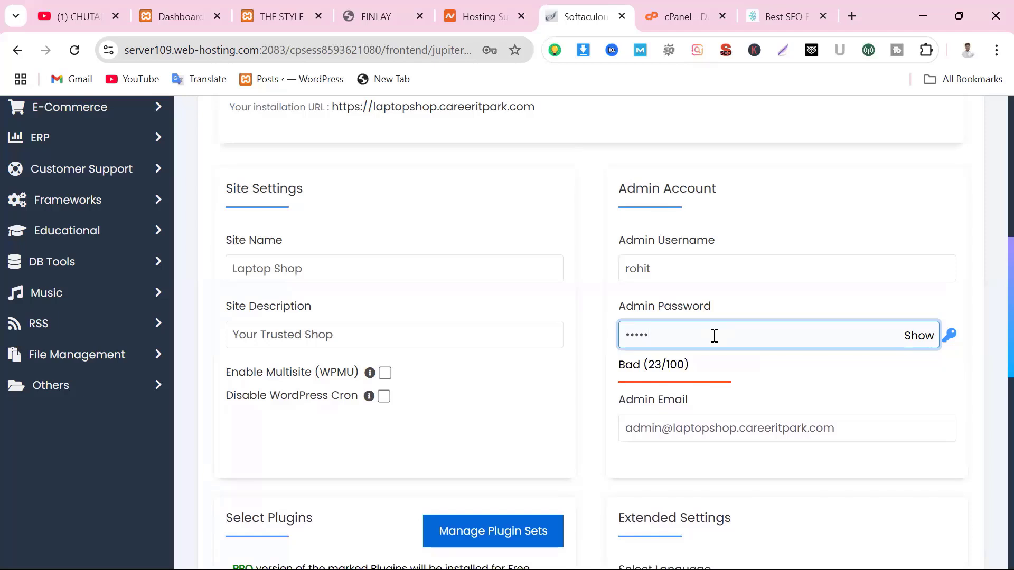
pyautogui.write('••••••')
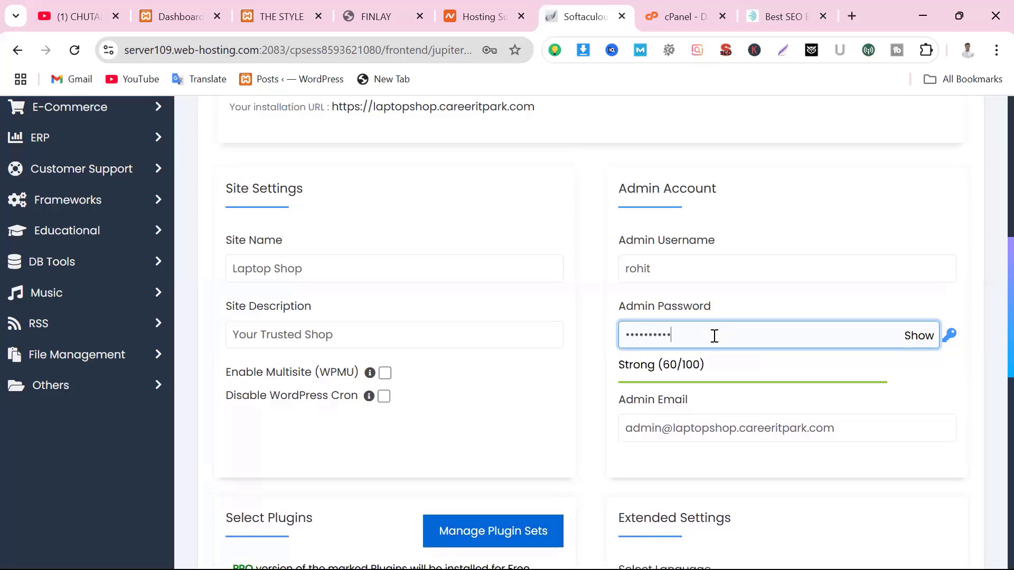
pyautogui.write('••••')
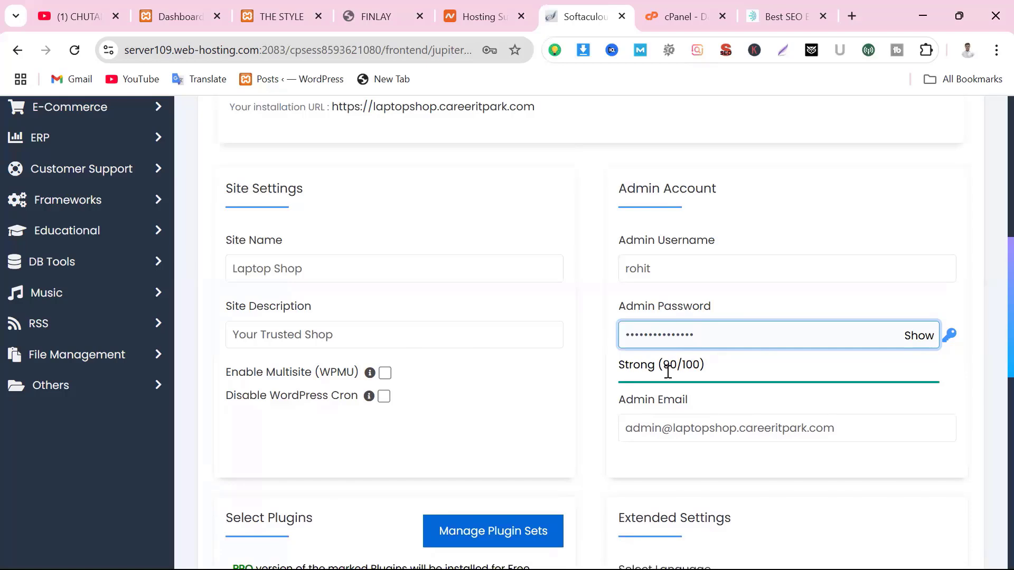
# Review the installation form's URL, version, site settings, admin account, plugin selection and language before installing.
pyautogui.scroll(-1, 715, 380)
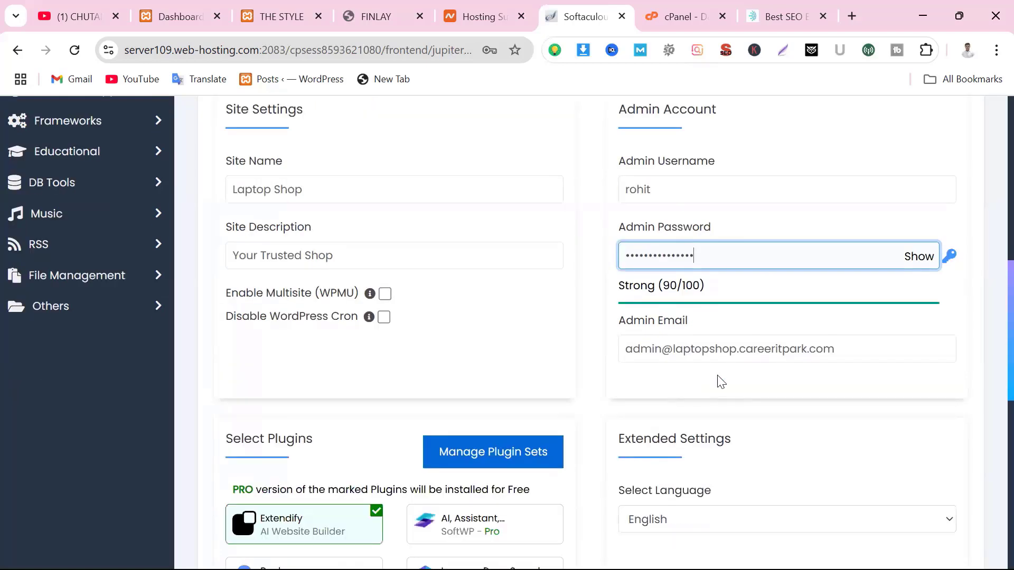
pyautogui.scroll(-3, 718, 383)
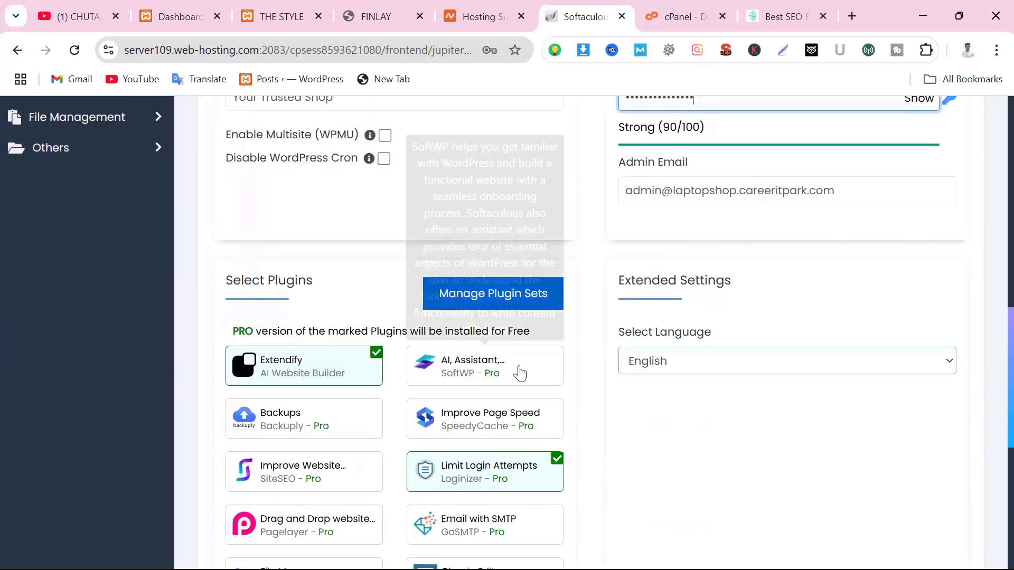
pyautogui.scroll(3, 871, 357)
pyautogui.scroll(1, 871, 401)
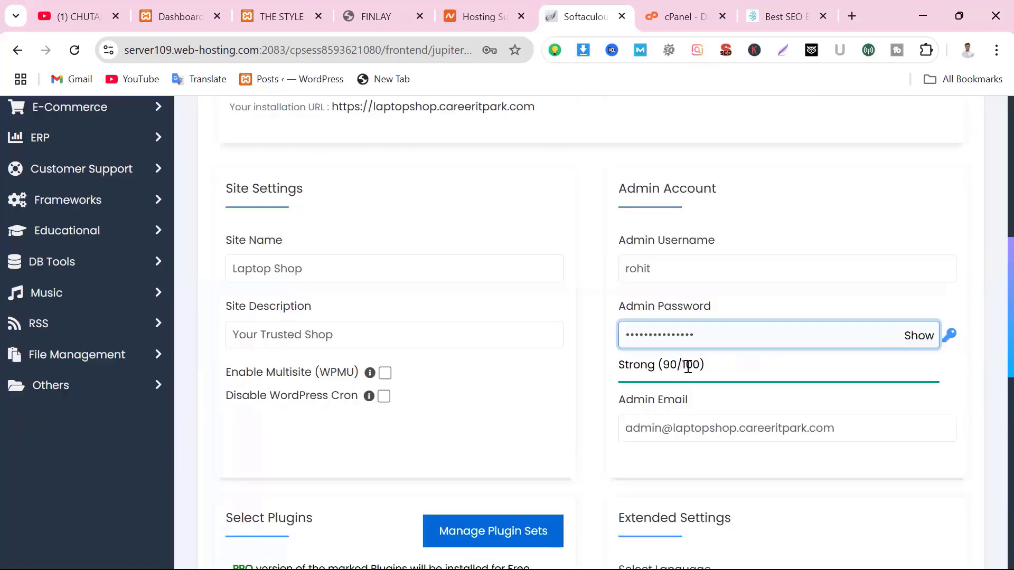
pyautogui.scroll(-3, 686, 369)
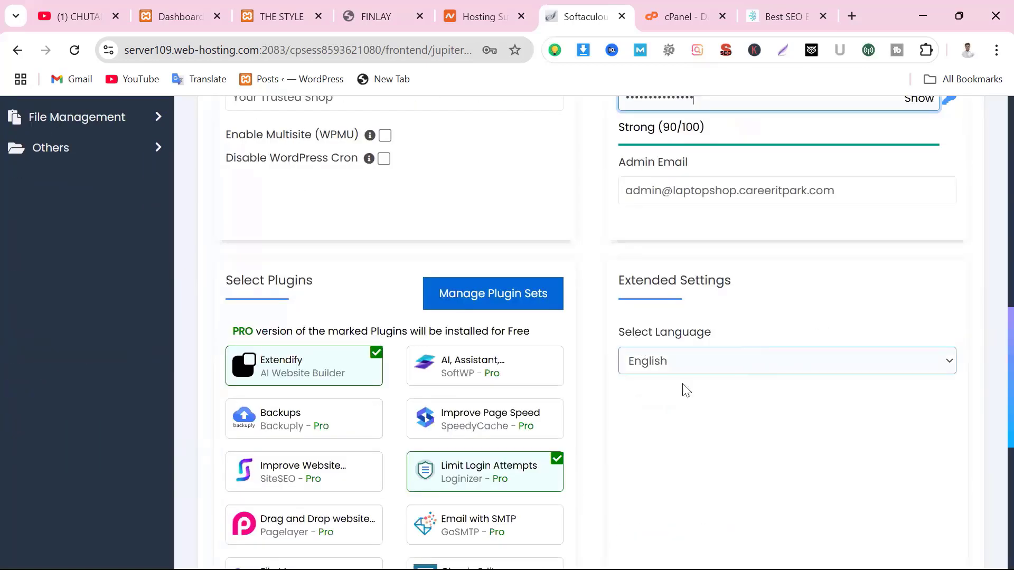
pyautogui.scroll(-1, 684, 407)
pyautogui.scroll(-3, 573, 425)
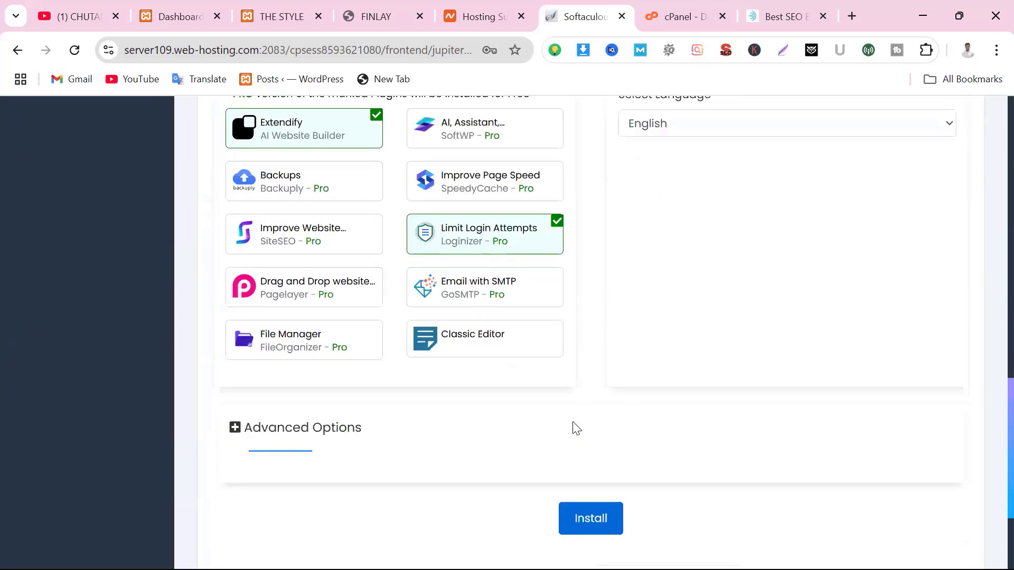
pyautogui.scroll(1, 625, 430)
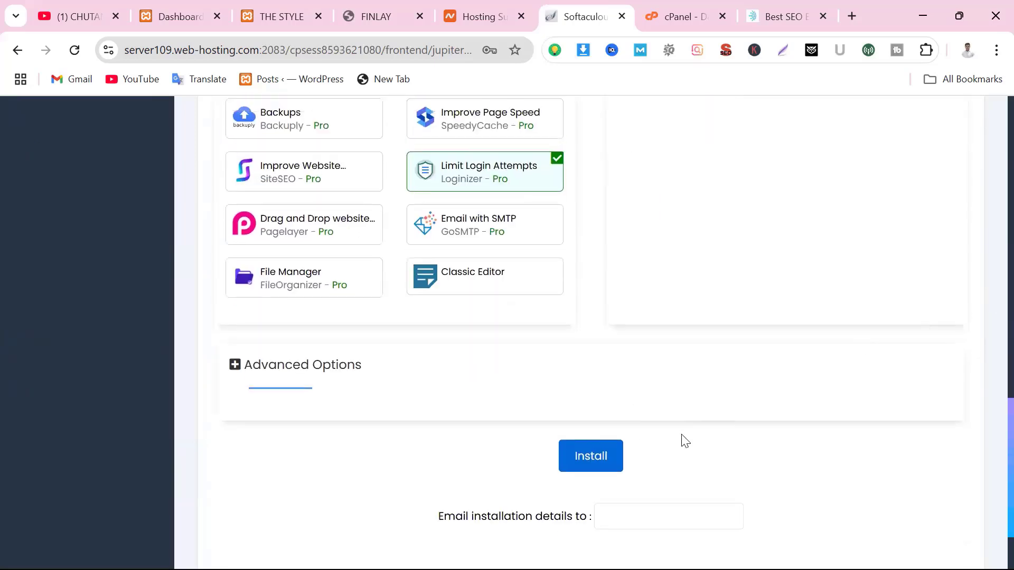
pyautogui.scroll(4, 686, 478)
pyautogui.scroll(3, 686, 478)
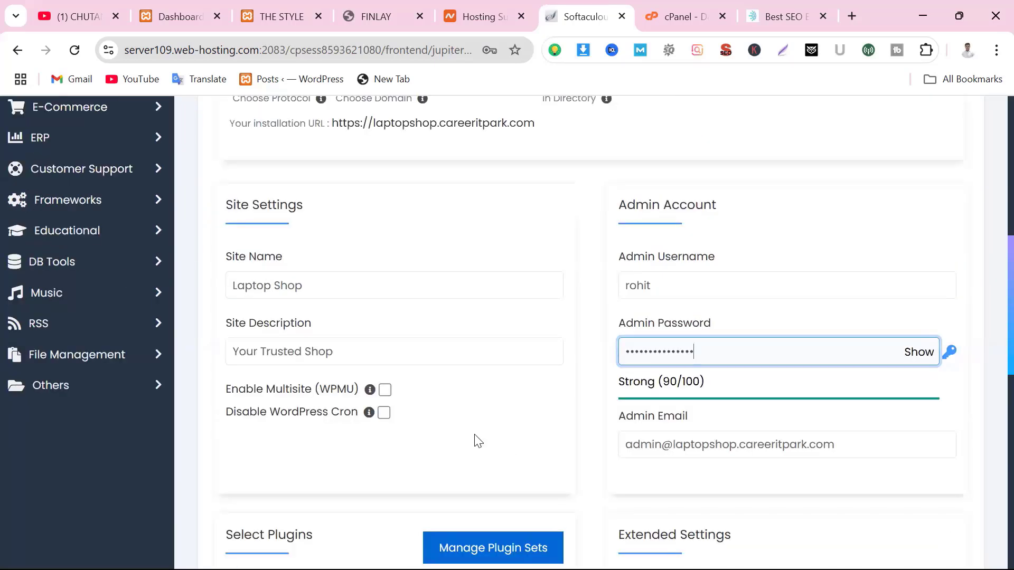
pyautogui.scroll(3, 476, 442)
pyautogui.scroll(3, 478, 306)
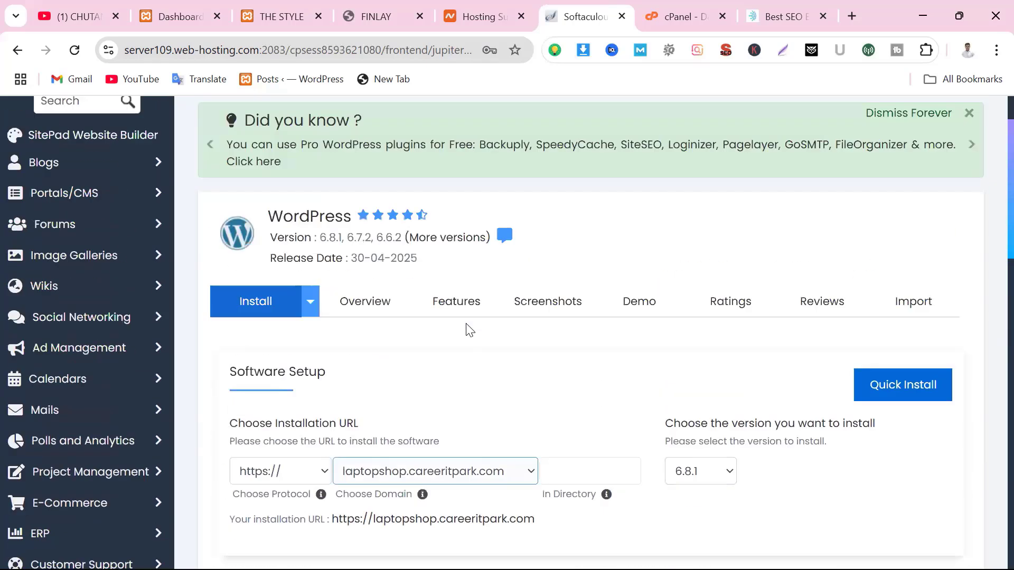
pyautogui.scroll(-4, 473, 334)
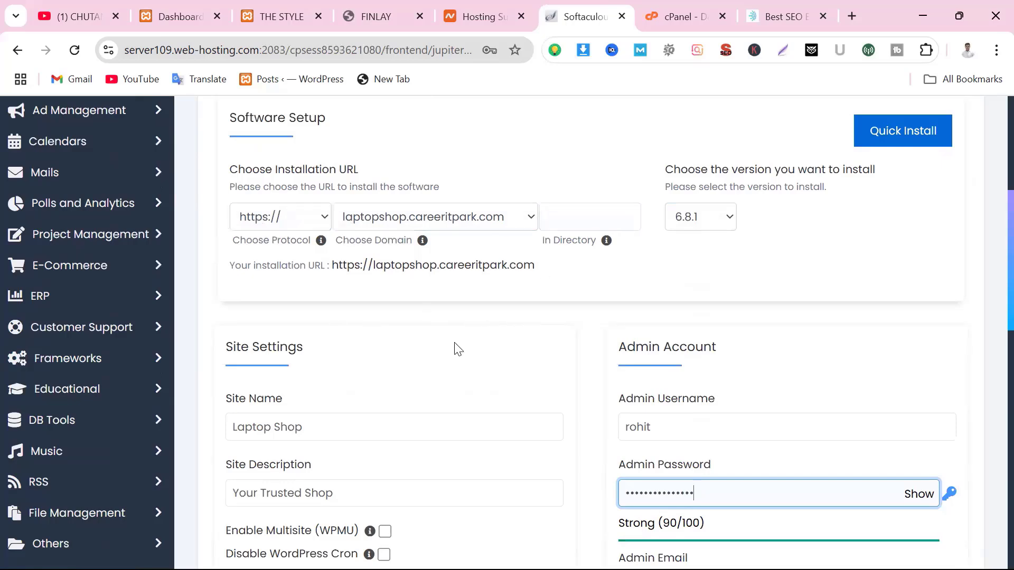
pyautogui.scroll(-3, 453, 346)
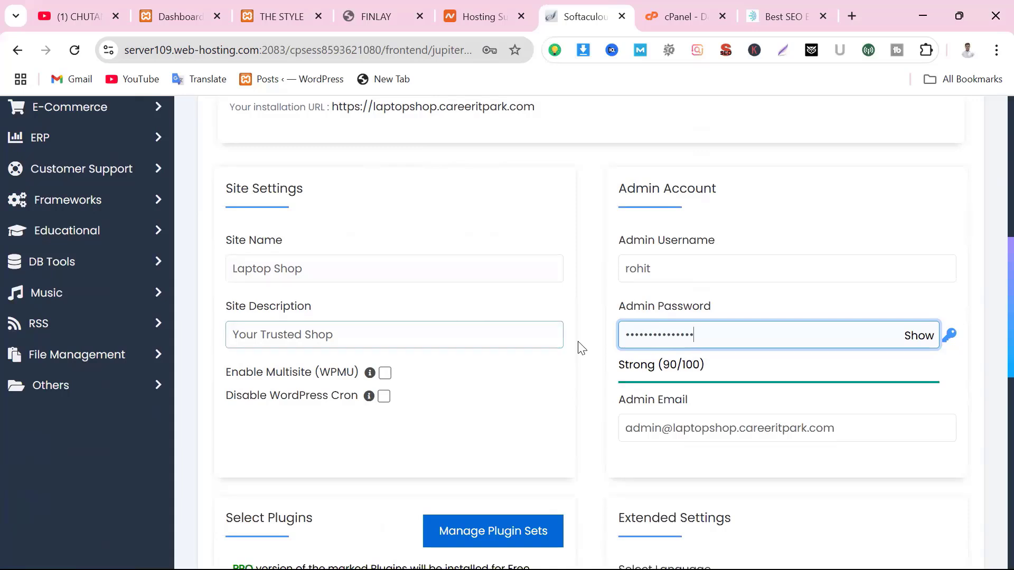
pyautogui.scroll(-2, 689, 369)
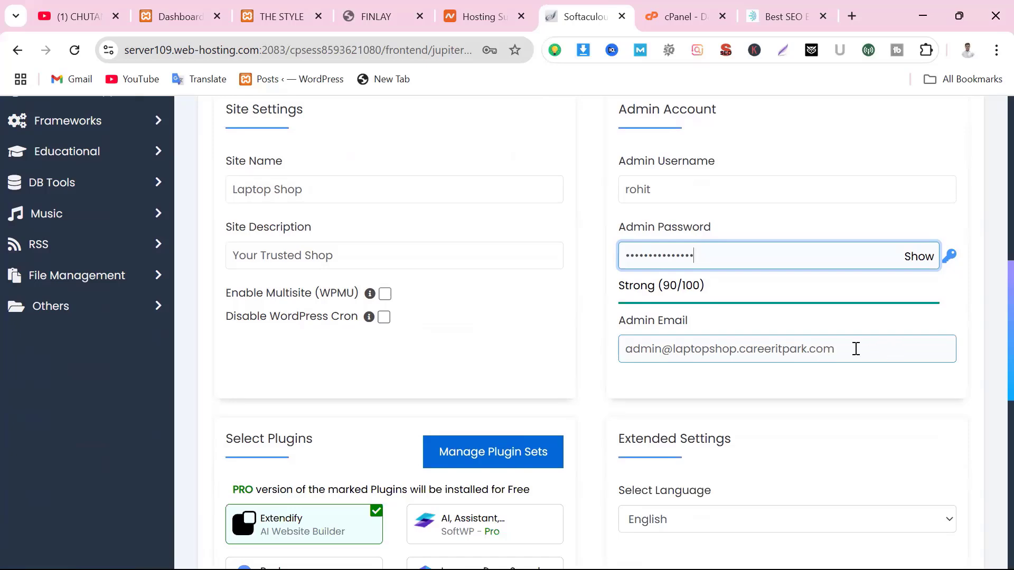
# Install WordPress with the entered settings, keeping the preselected plugins and English as the language.
pyautogui.scroll(-4, 856, 349)
pyautogui.scroll(-4, 856, 353)
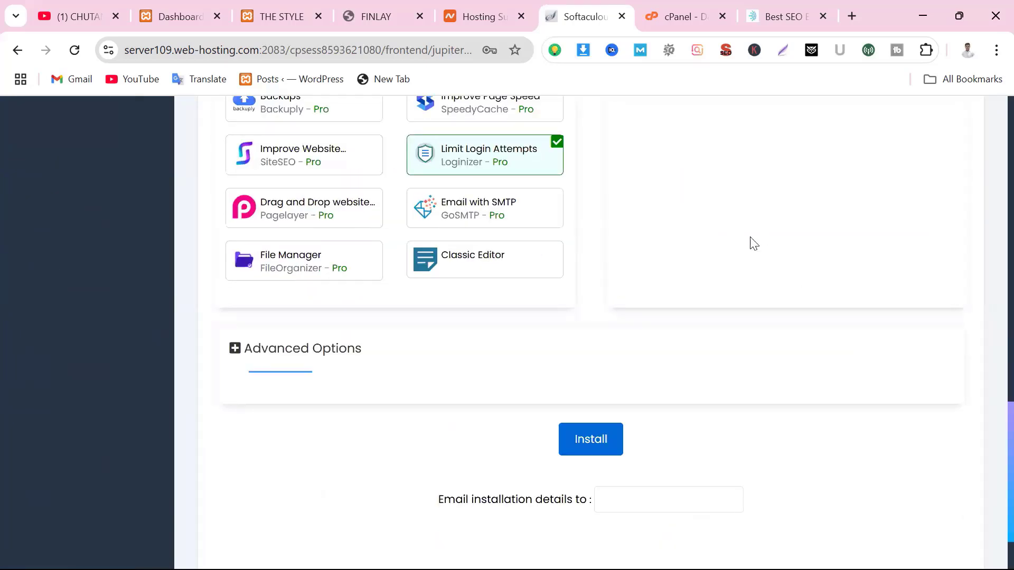
pyautogui.click(613, 445)
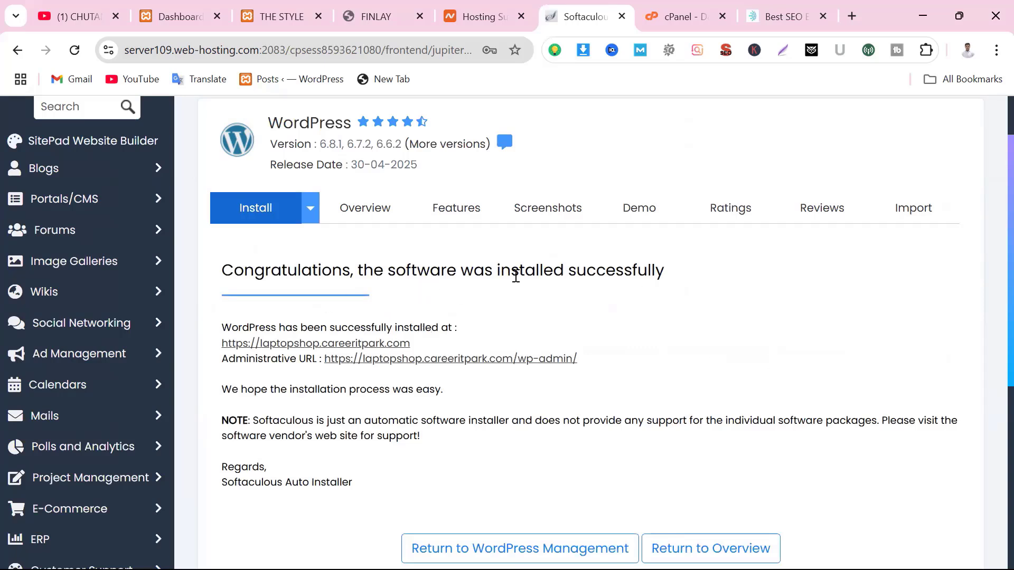
# Look over the installation result page and open the new site laptopshop.careeritpark.com in a separate tab to check it.
pyautogui.scroll(-4, 660, 334)
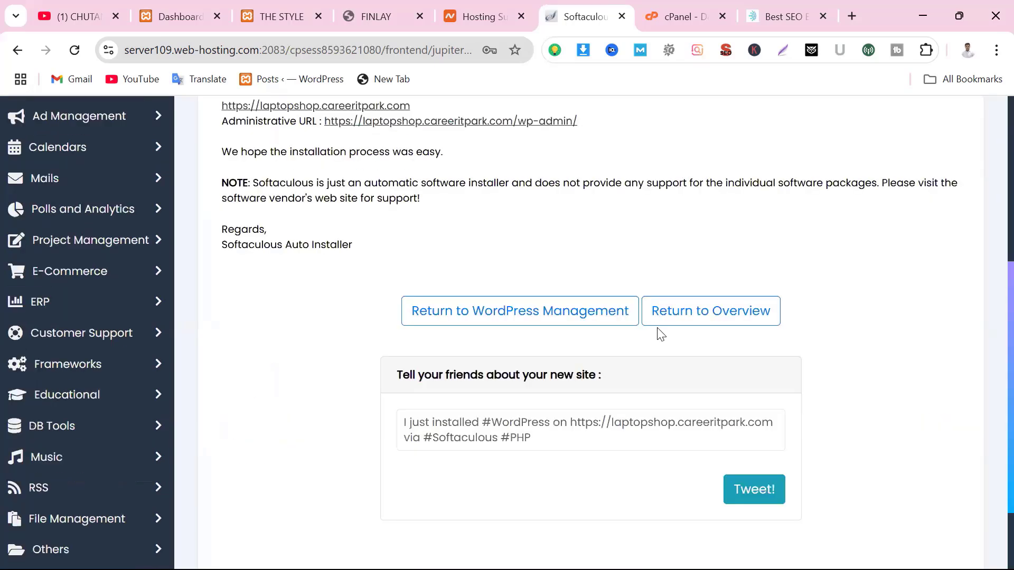
pyautogui.scroll(-2, 660, 333)
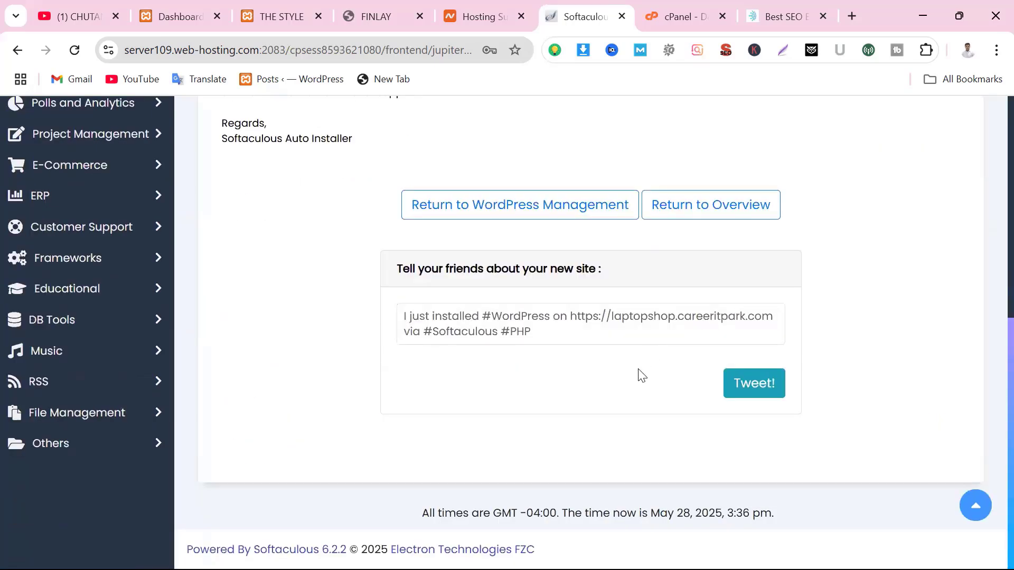
pyautogui.scroll(6, 642, 376)
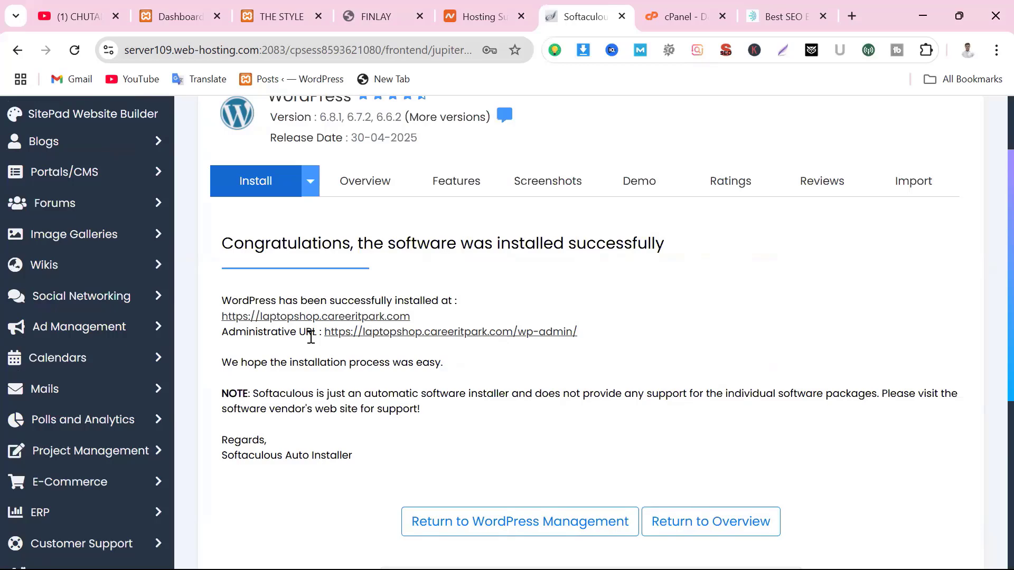
pyautogui.scroll(-2, 311, 338)
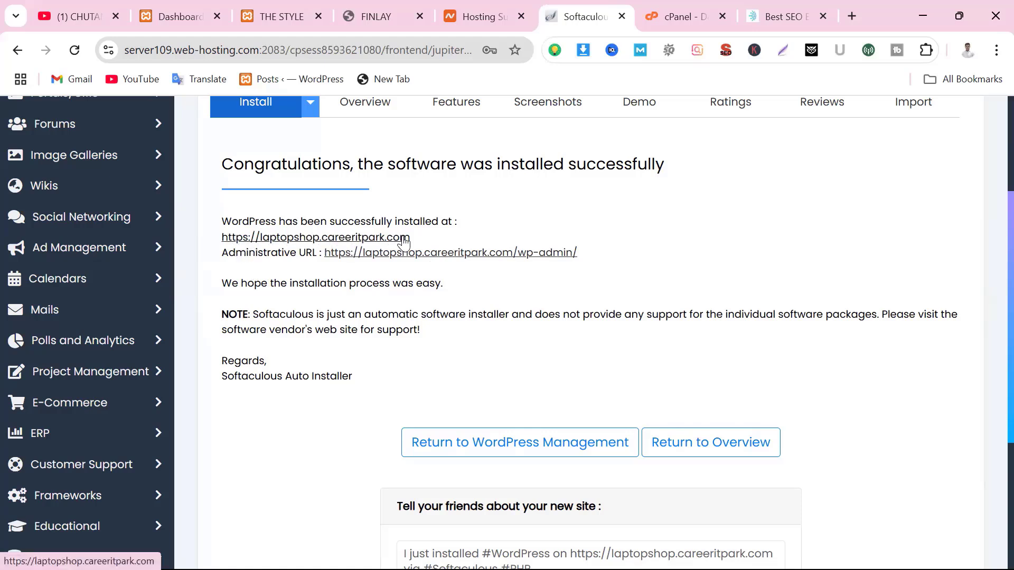
pyautogui.rightClick(373, 245)
pyautogui.click(416, 262)
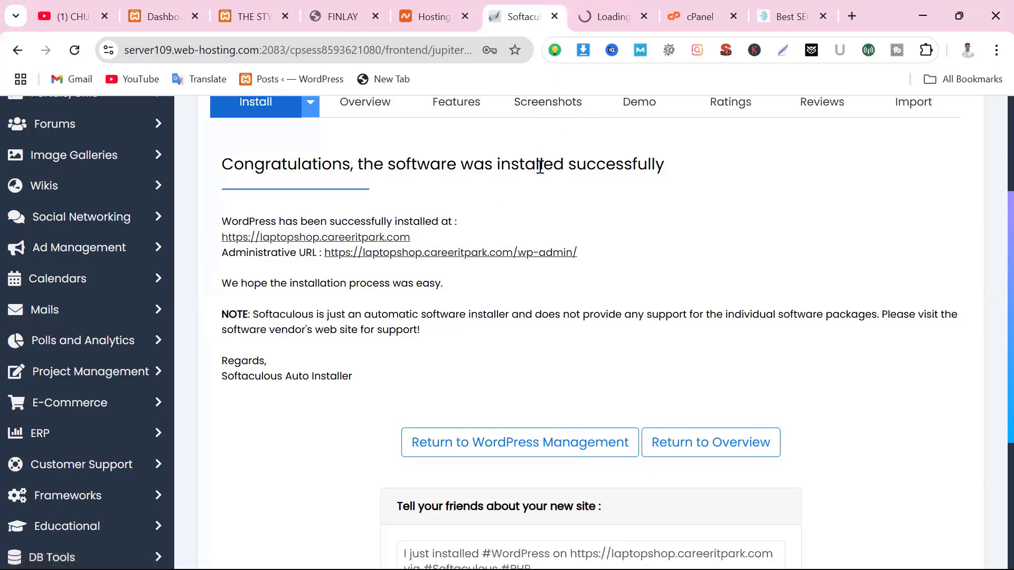
pyautogui.click(602, 17)
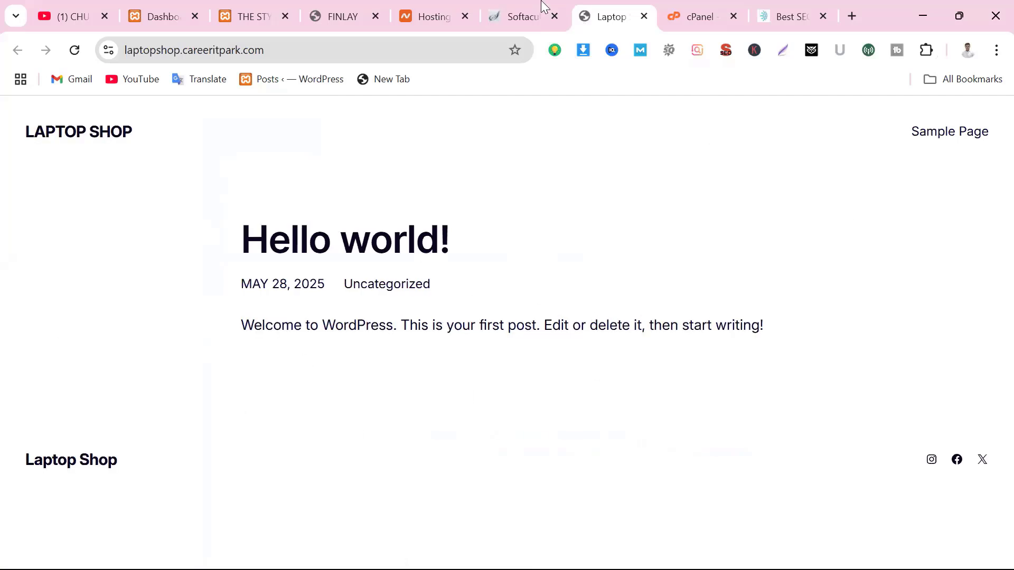
pyautogui.click(332, 42)
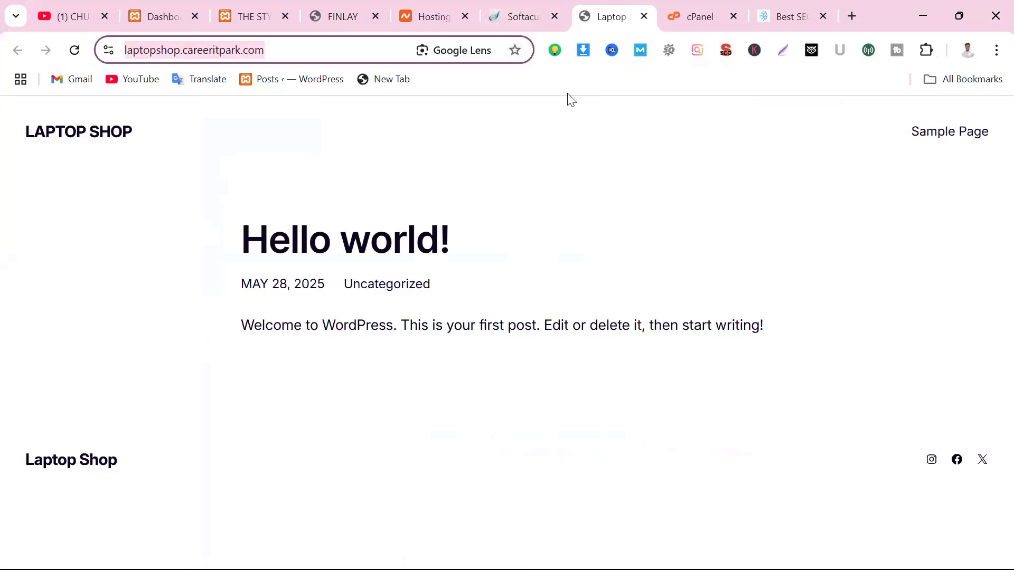
# Return to the installer tab, and look through the FINLAY site's homepage from the hero banner to the hot items sections.
pyautogui.click(526, 21)
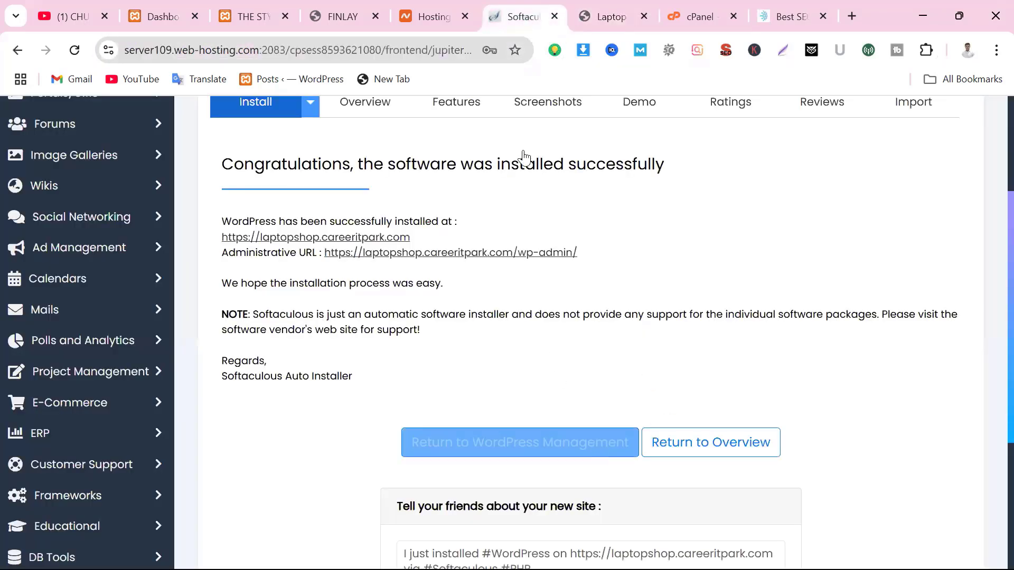
pyautogui.scroll(2, 522, 159)
pyautogui.click(342, 17)
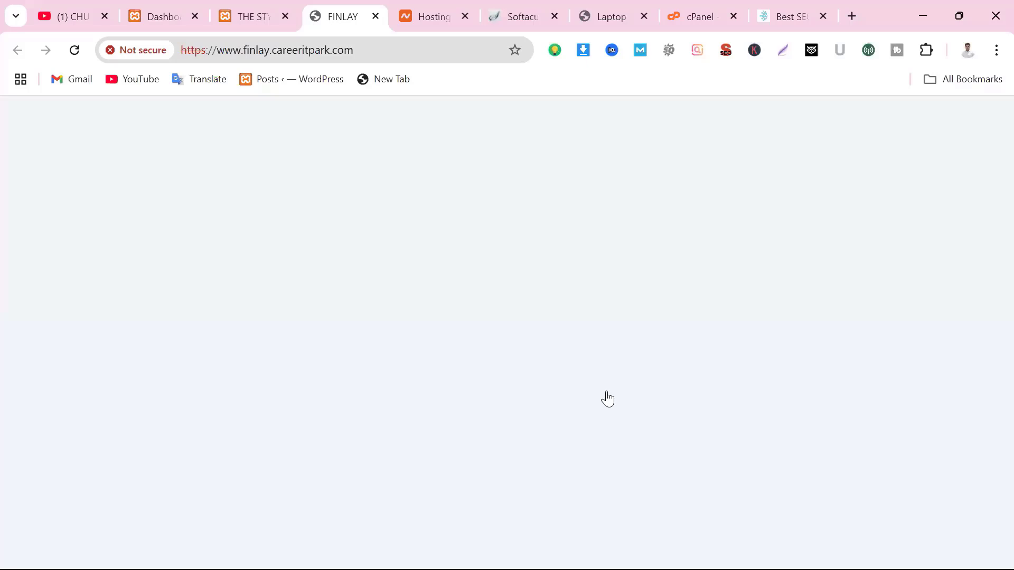
pyautogui.scroll(-10, 685, 407)
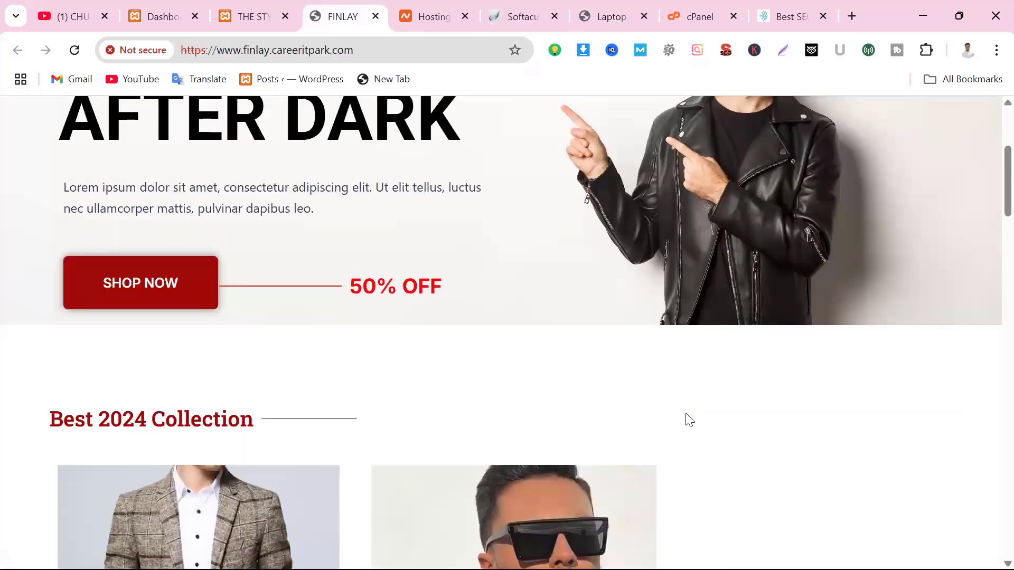
pyautogui.scroll(10, 686, 418)
pyautogui.scroll(-7, 681, 412)
pyautogui.scroll(-15, 673, 406)
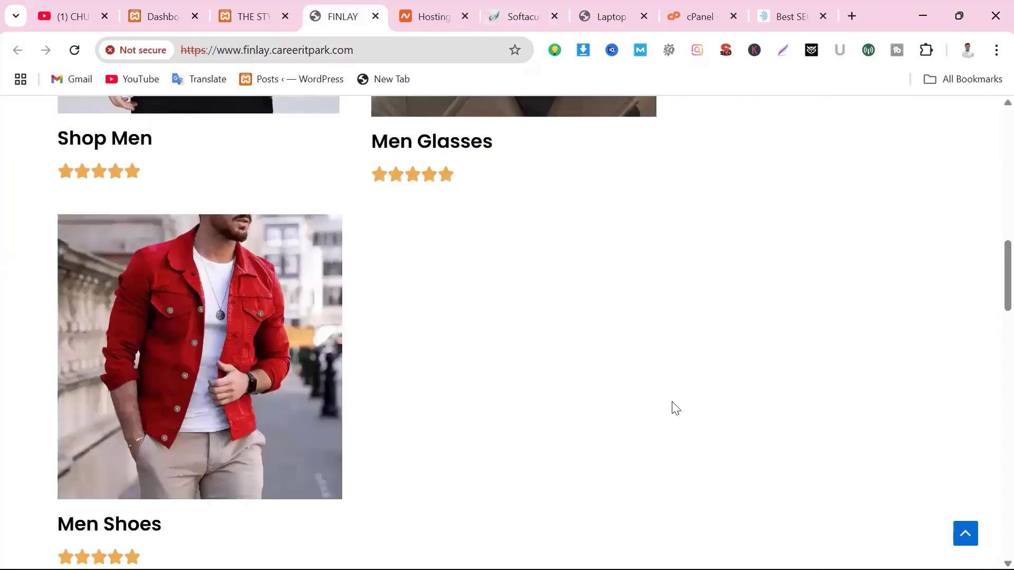
pyautogui.scroll(-10, 385, 416)
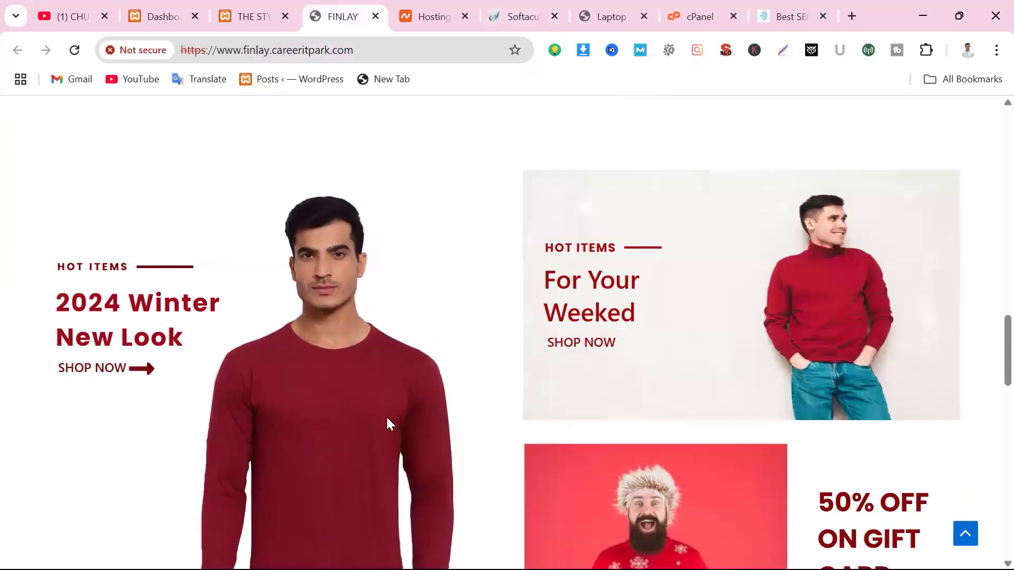
pyautogui.scroll(20, 444, 417)
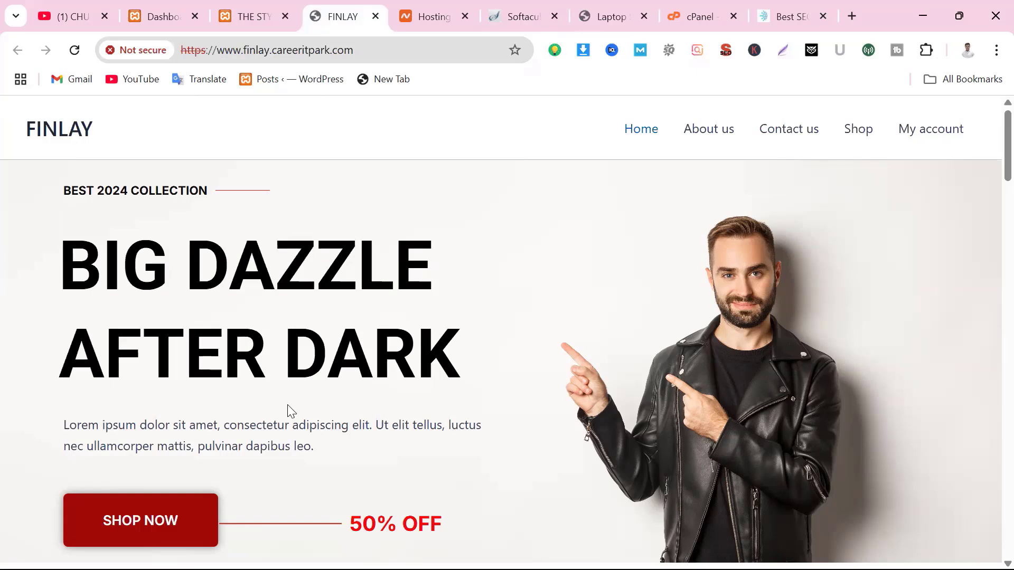
# Return to the new Laptop Shop site and open its admin login page at laptopshop.careeritpark.com/wp-admin.
pyautogui.click(505, 20)
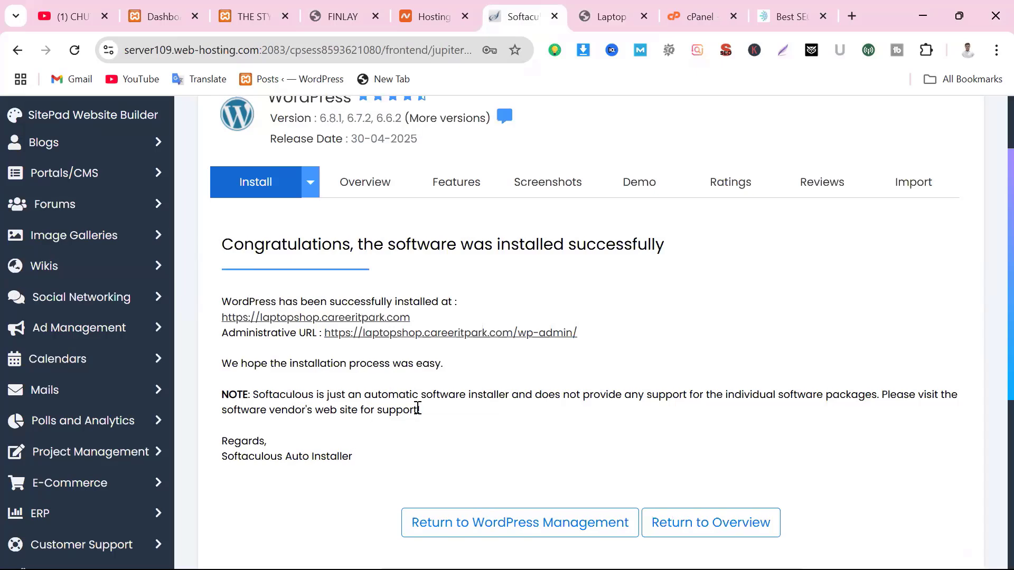
pyautogui.scroll(2, 393, 399)
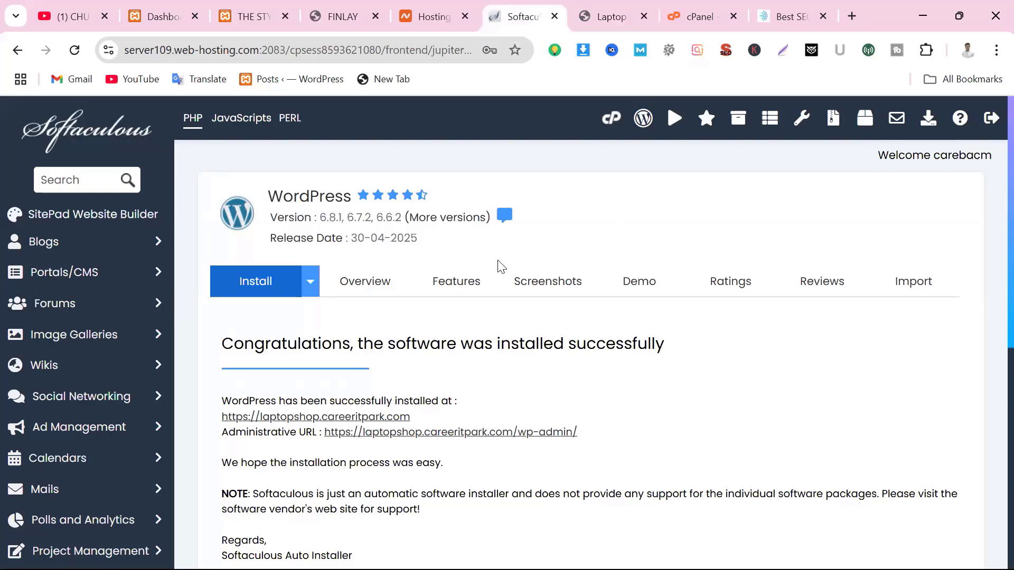
pyautogui.click(601, 20)
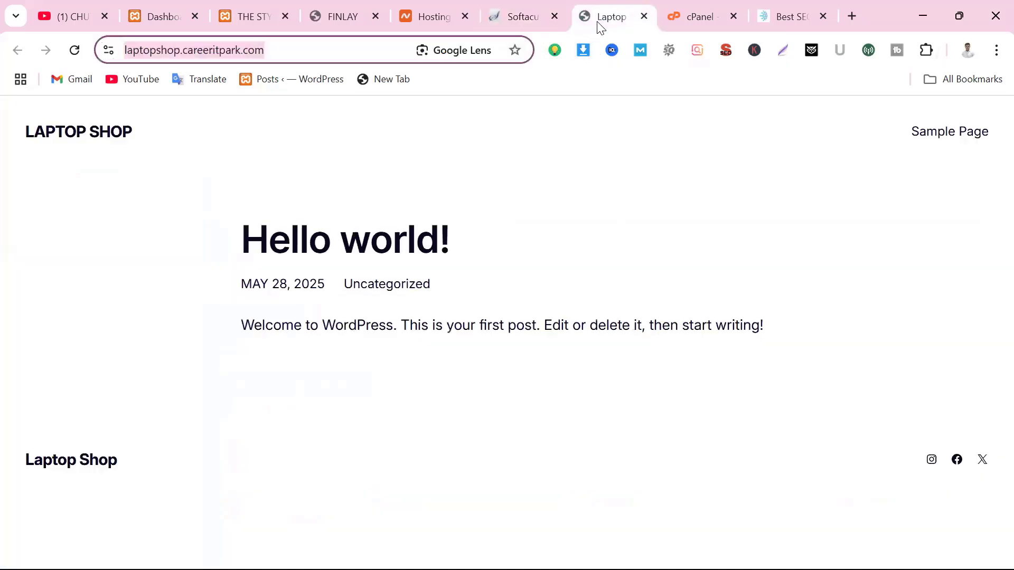
pyautogui.click(334, 49)
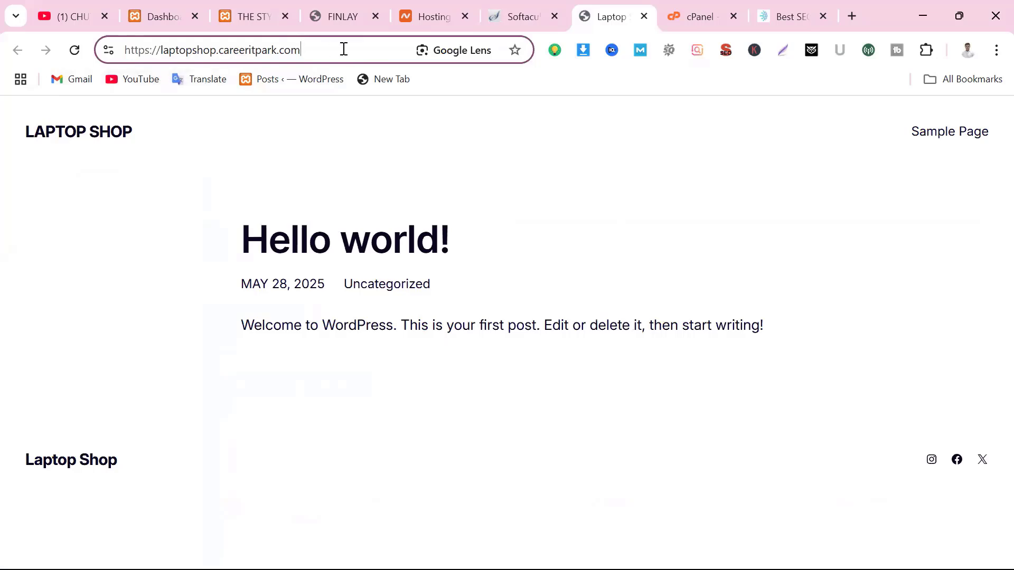
pyautogui.write('/')
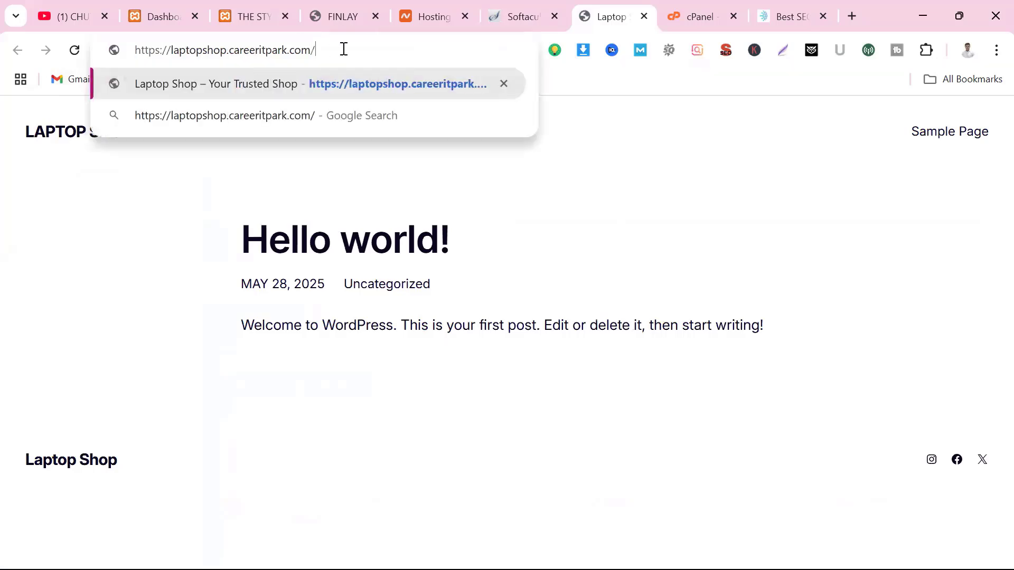
pyautogui.write('wp-')
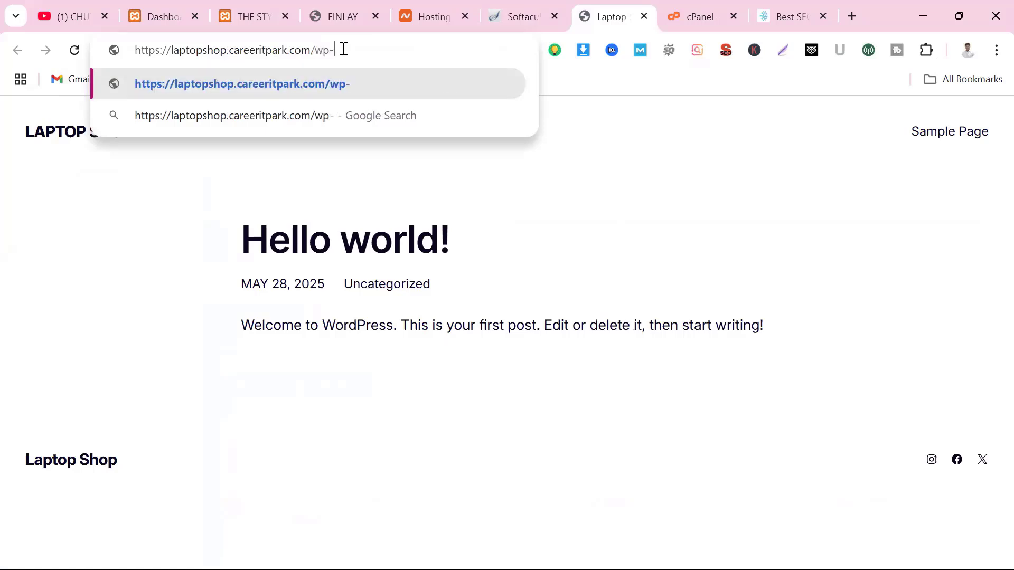
pyautogui.write('a')
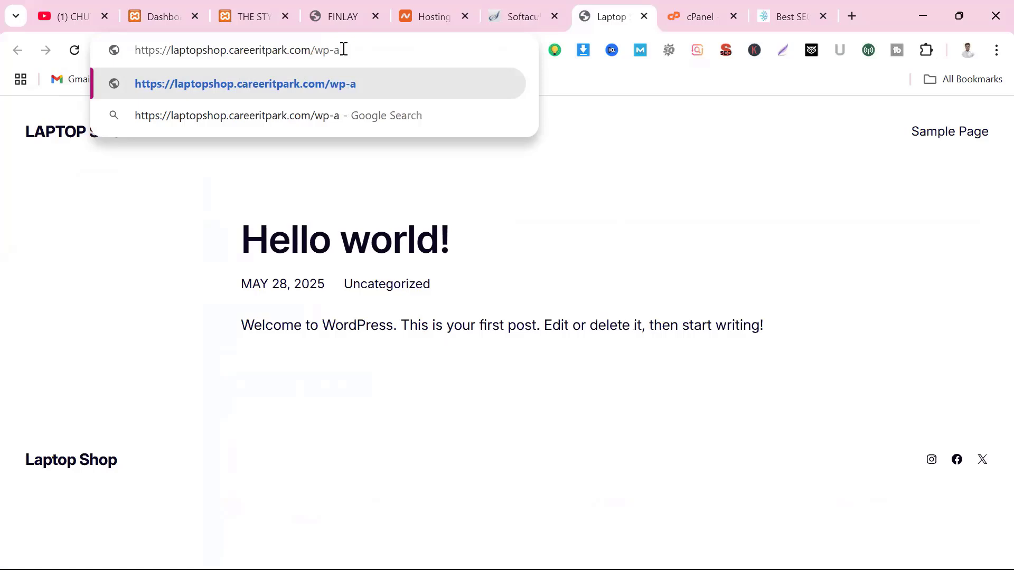
pyautogui.write('dmin')
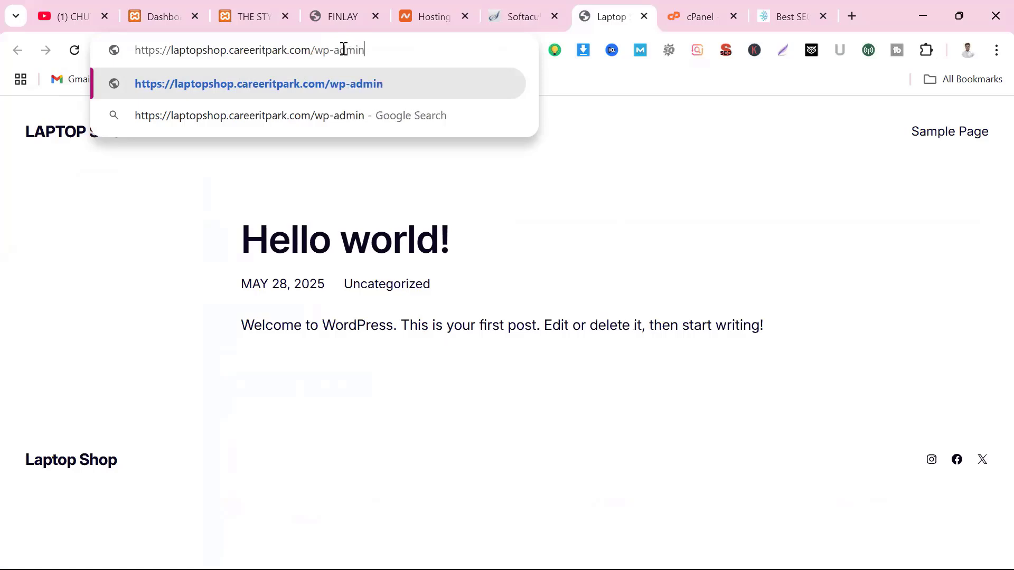
pyautogui.press('Return')
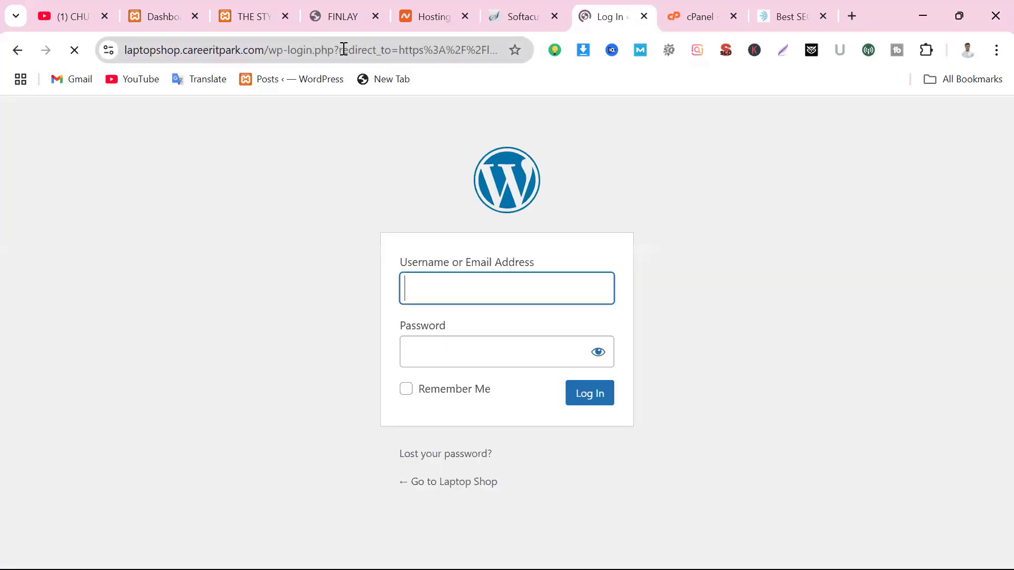
# Log in to the site's WordPress admin with the admin username and account password, and decline saving the password in the browser.
pyautogui.click(490, 295)
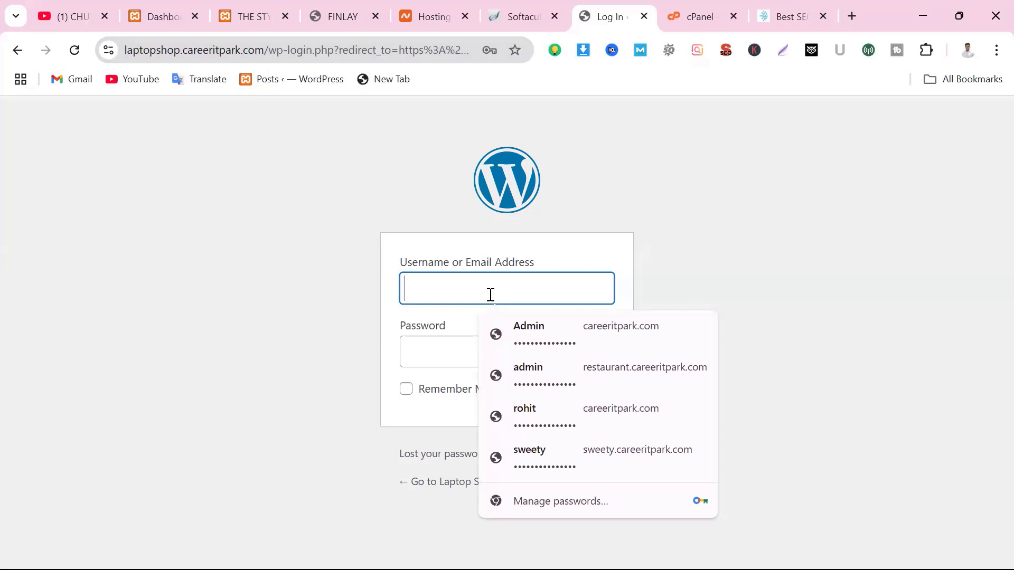
pyautogui.click(740, 272)
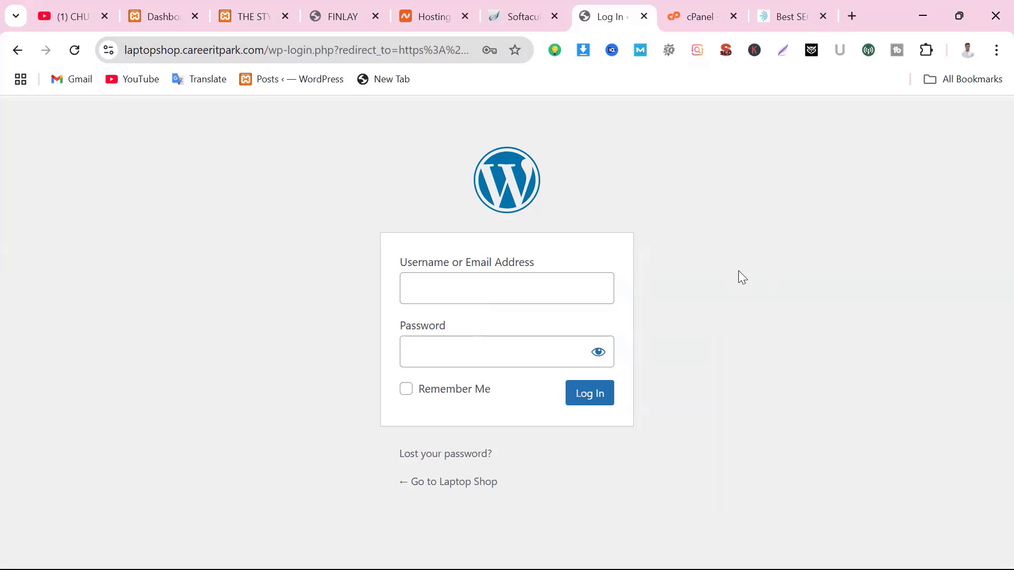
pyautogui.click(521, 285)
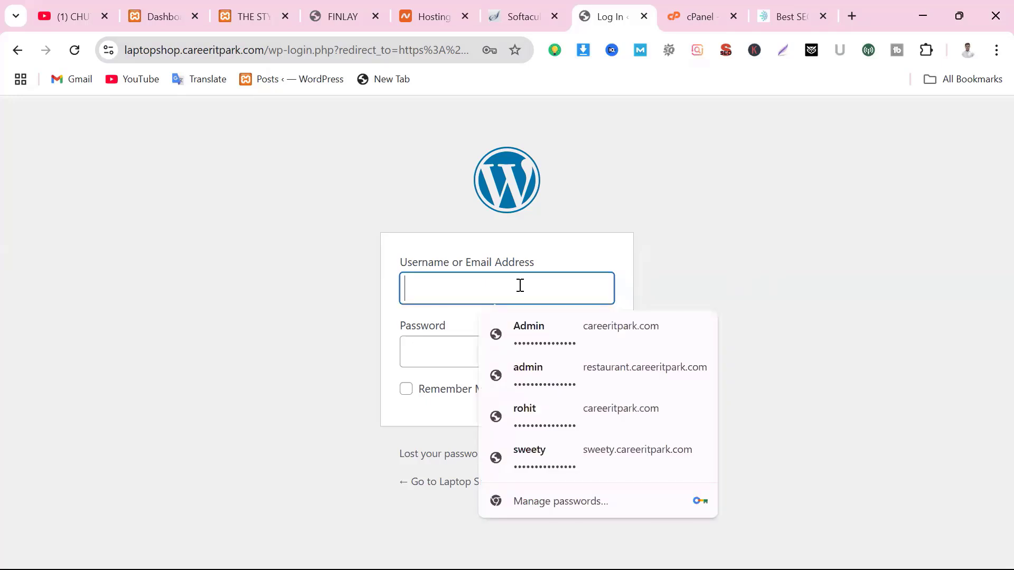
pyautogui.write('rohit')
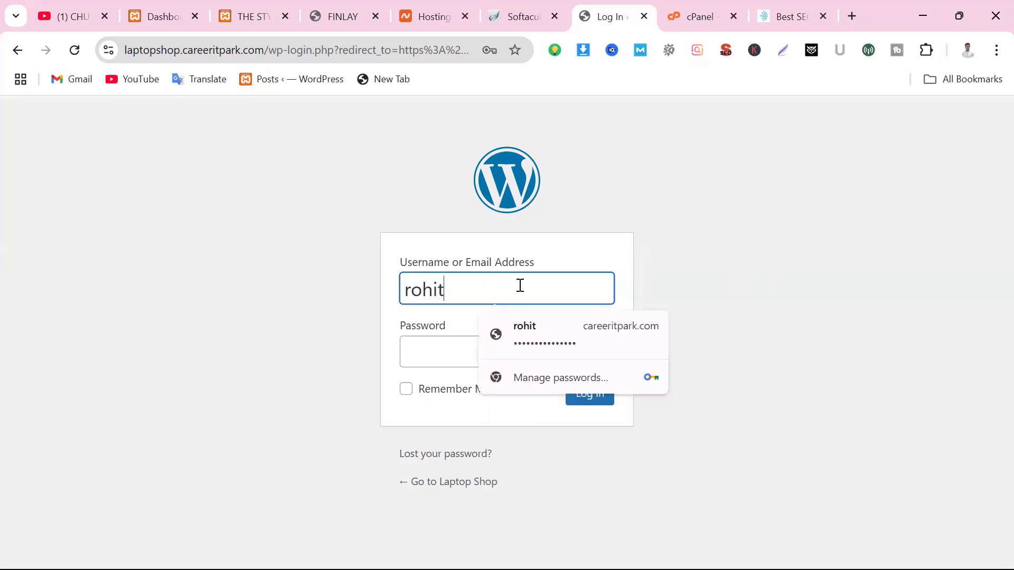
pyautogui.click(444, 353)
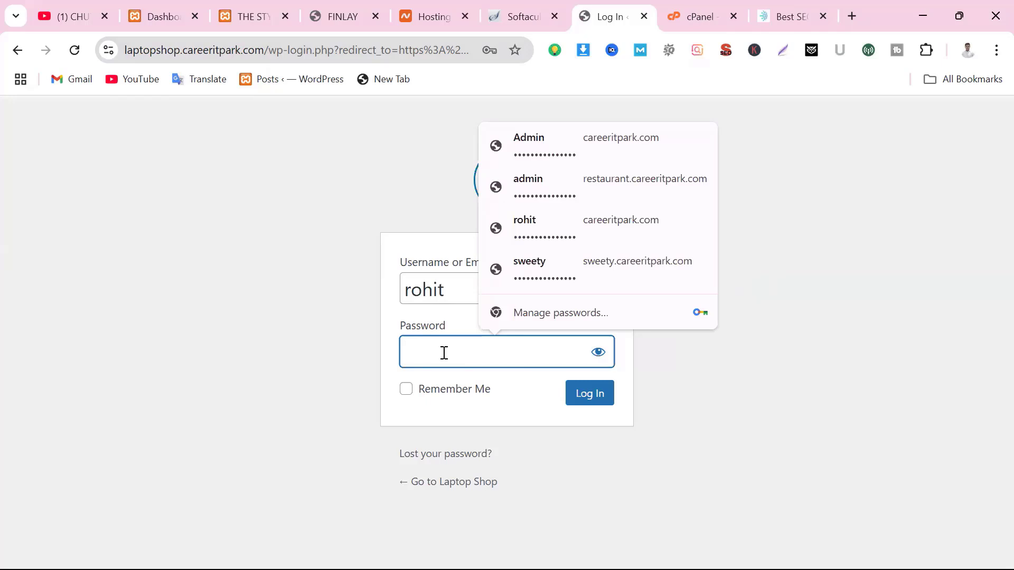
pyautogui.write('•••••')
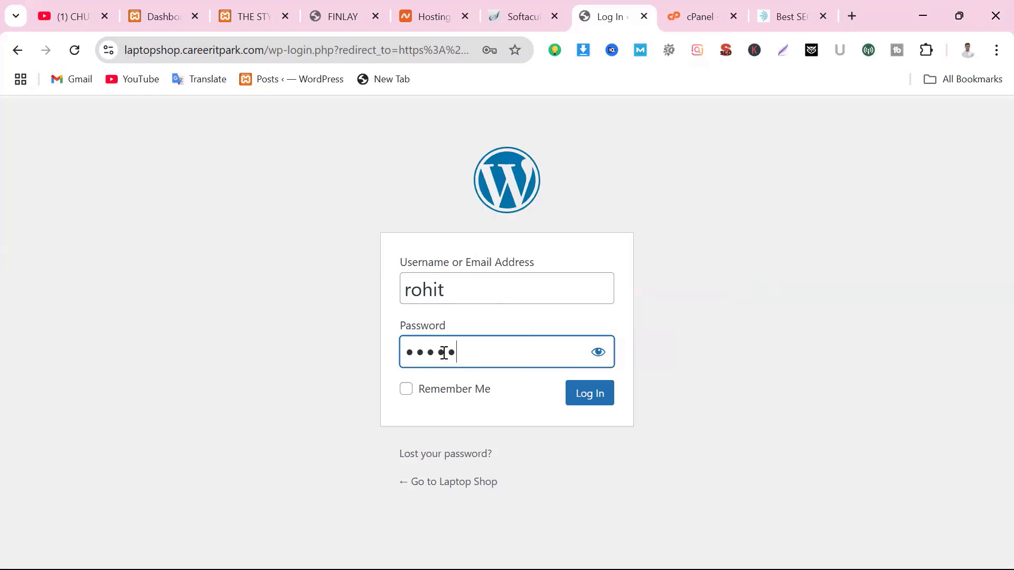
pyautogui.write('••••••••••')
pyautogui.click(594, 397)
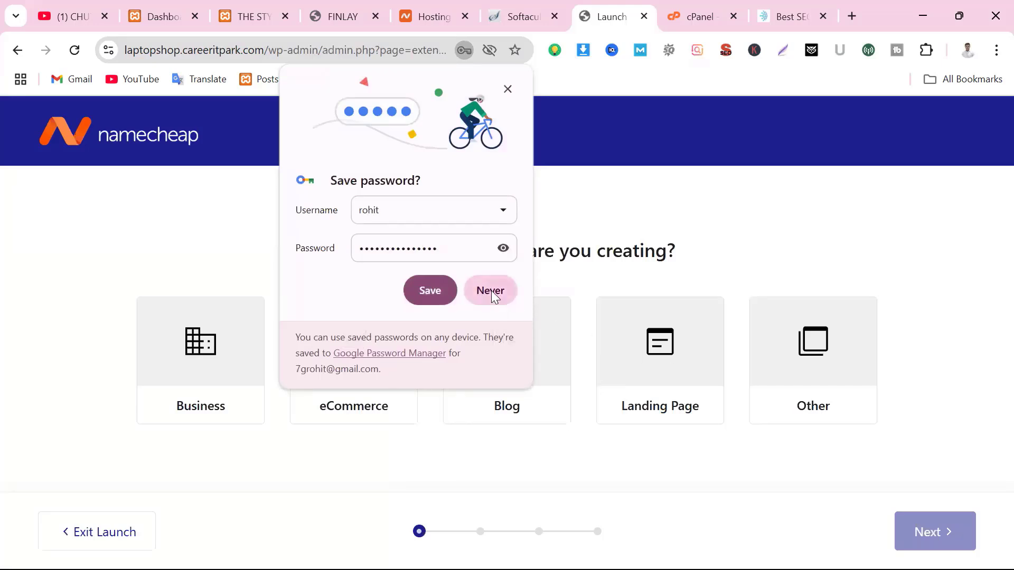
pyautogui.click(491, 290)
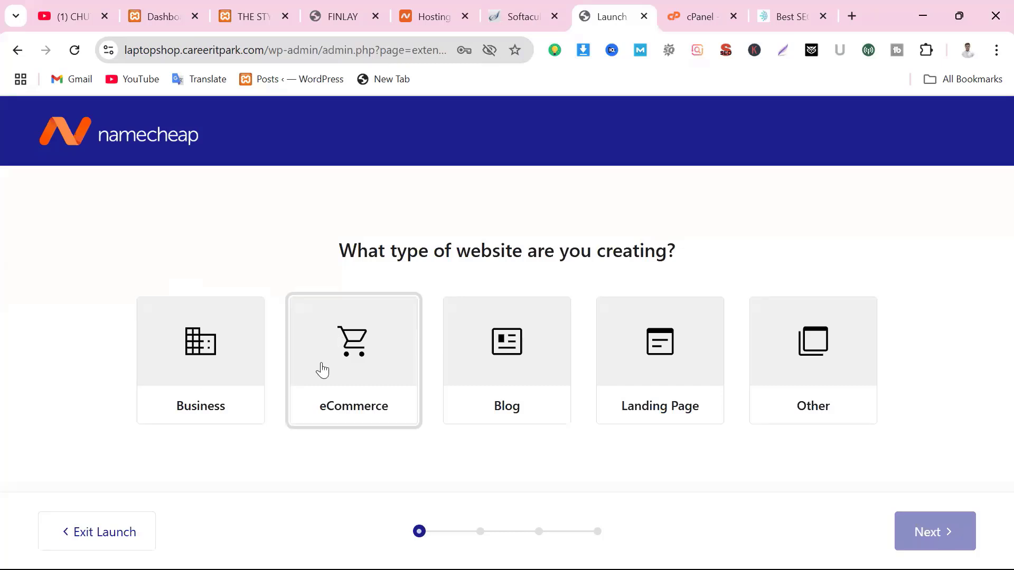
# Choose eCommerce as the website type, keep the title Laptop Shop without a description or tone, and continue with the Multi-Page Website structure.
pyautogui.click(388, 346)
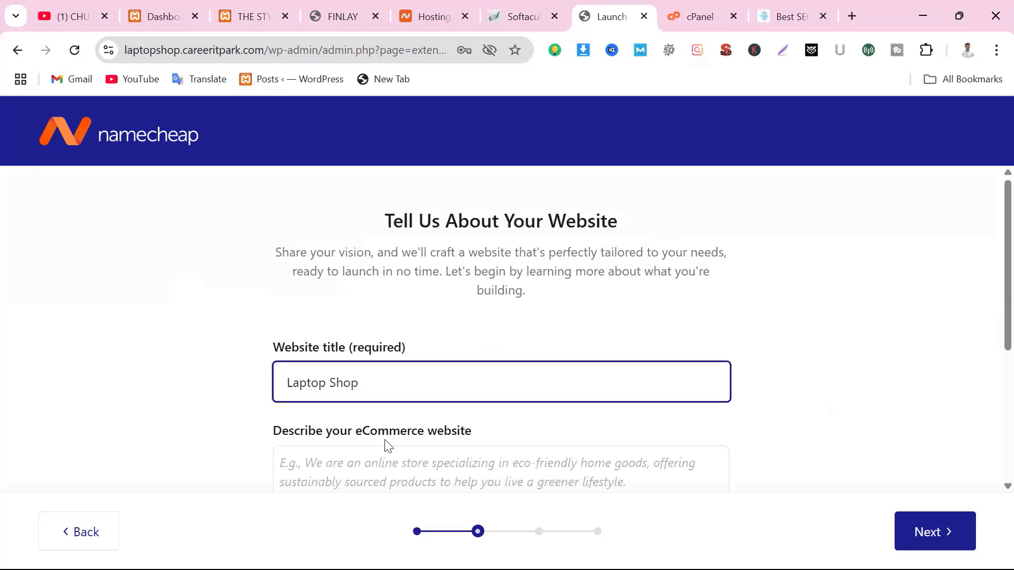
pyautogui.scroll(-5, 385, 446)
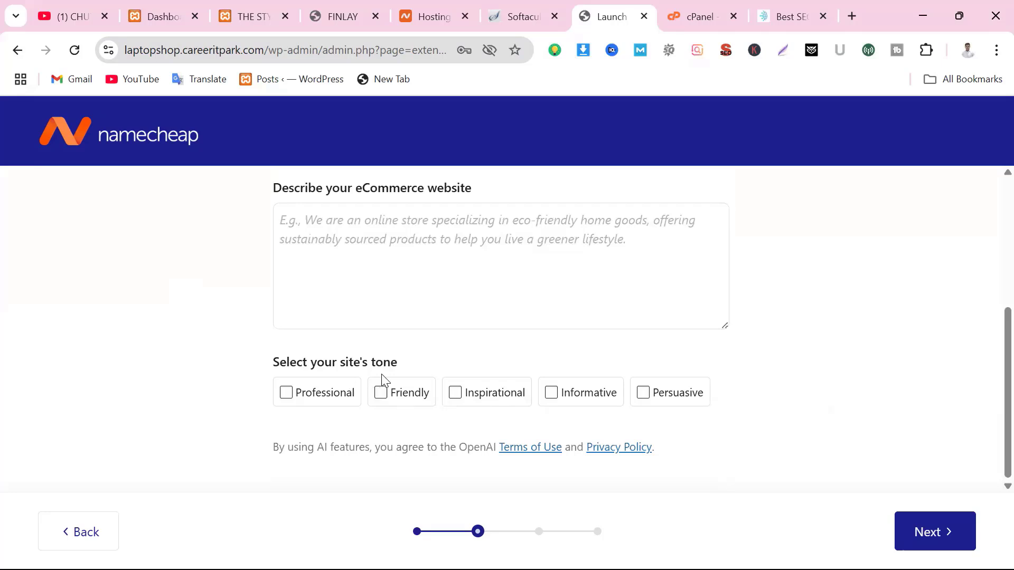
pyautogui.scroll(3, 383, 376)
pyautogui.scroll(-3, 399, 390)
pyautogui.click(935, 540)
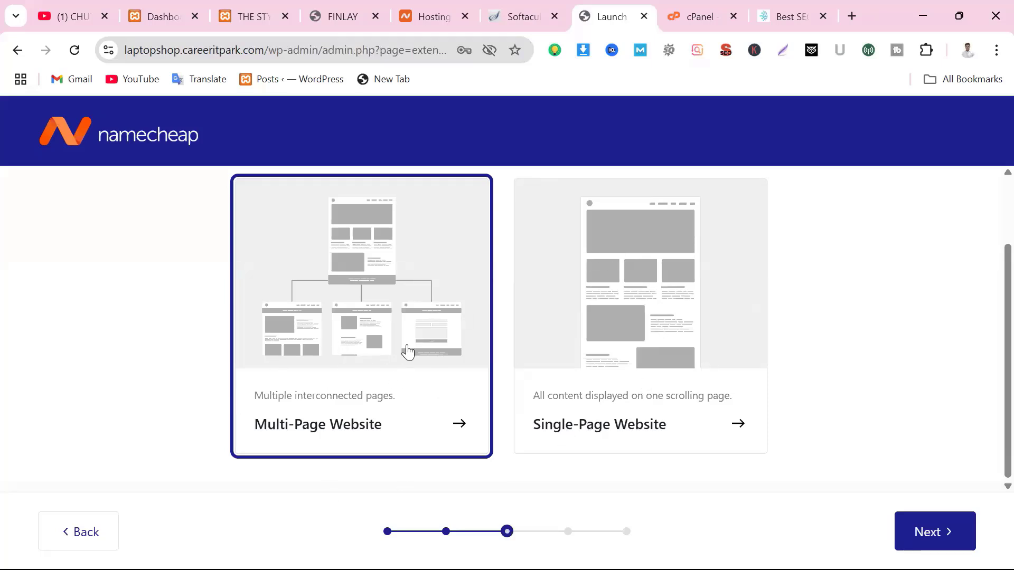
pyautogui.click(943, 534)
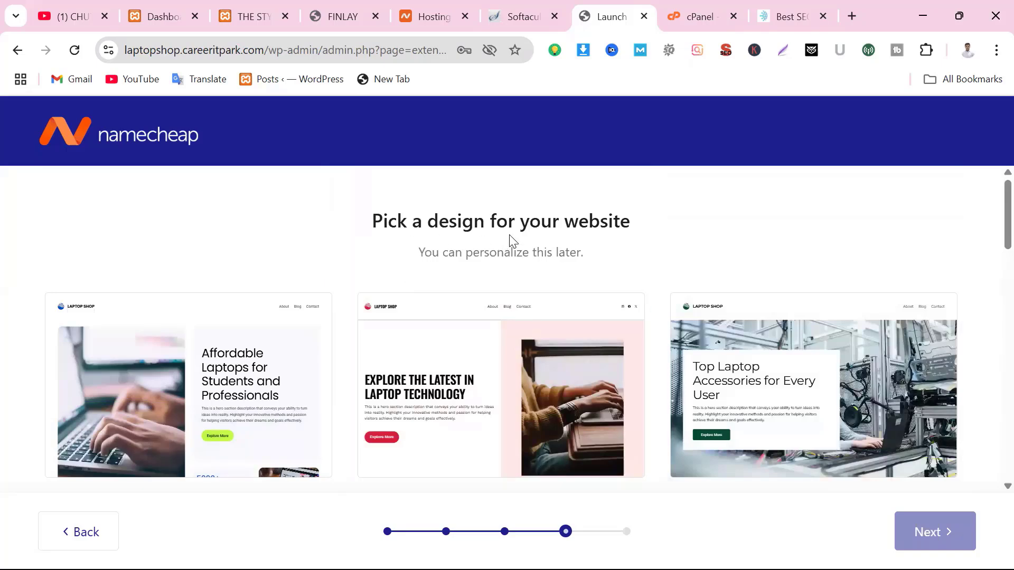
# Look through the proposed website designs for the laptop shop, comparing their layouts and hero sections.
pyautogui.scroll(-6, 736, 303)
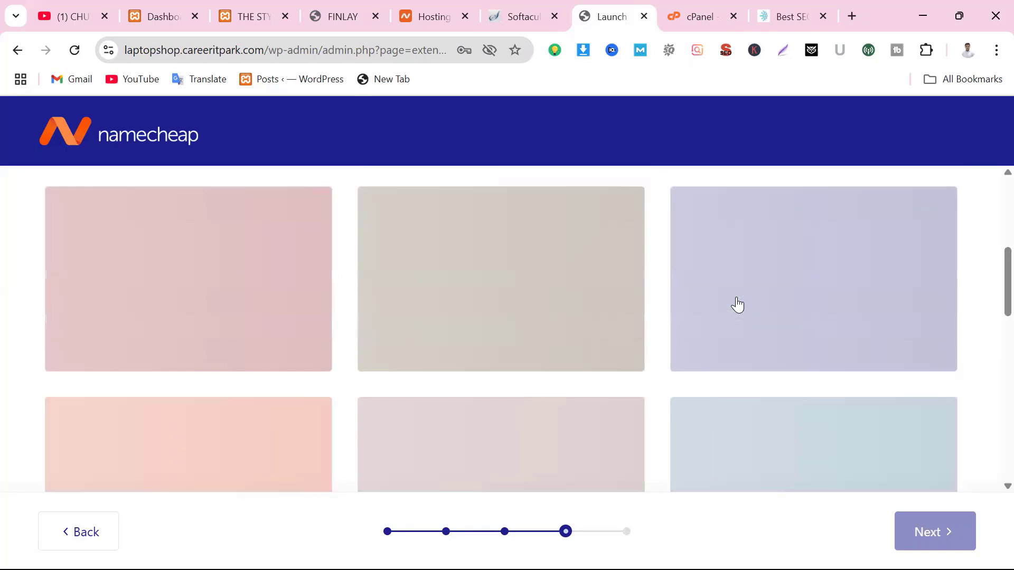
pyautogui.scroll(-2, 720, 441)
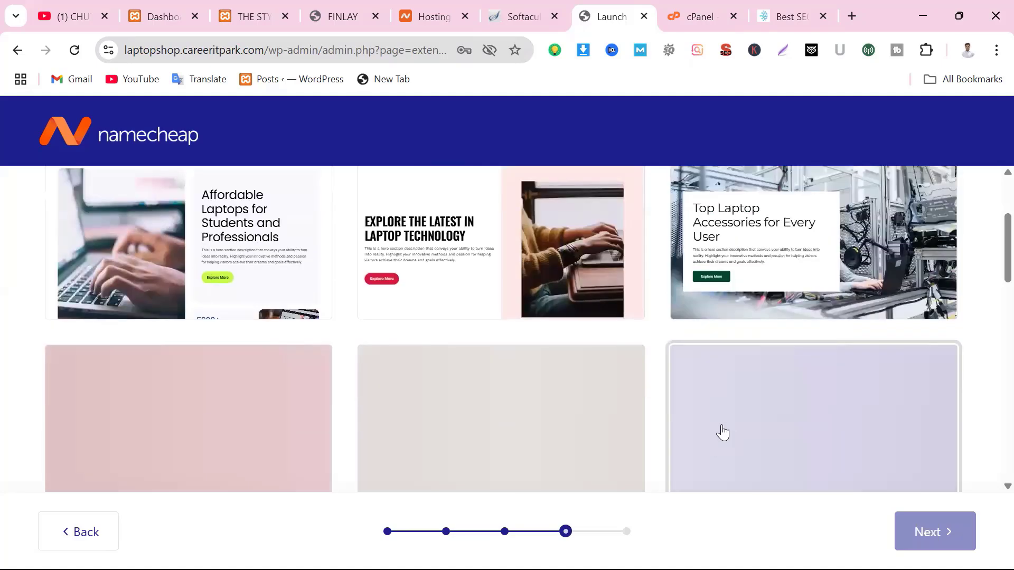
pyautogui.scroll(-4, 623, 406)
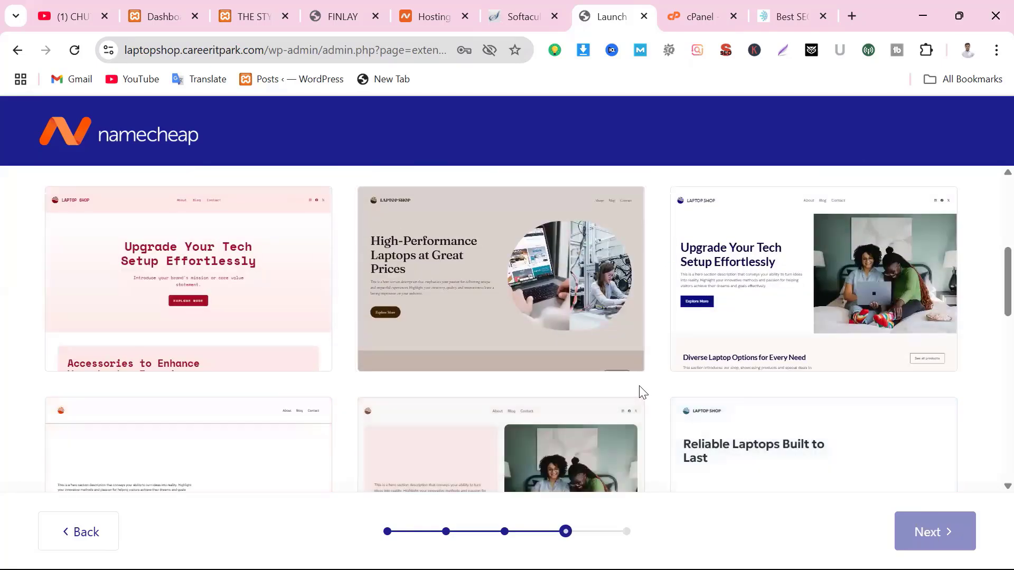
pyautogui.scroll(-5, 640, 394)
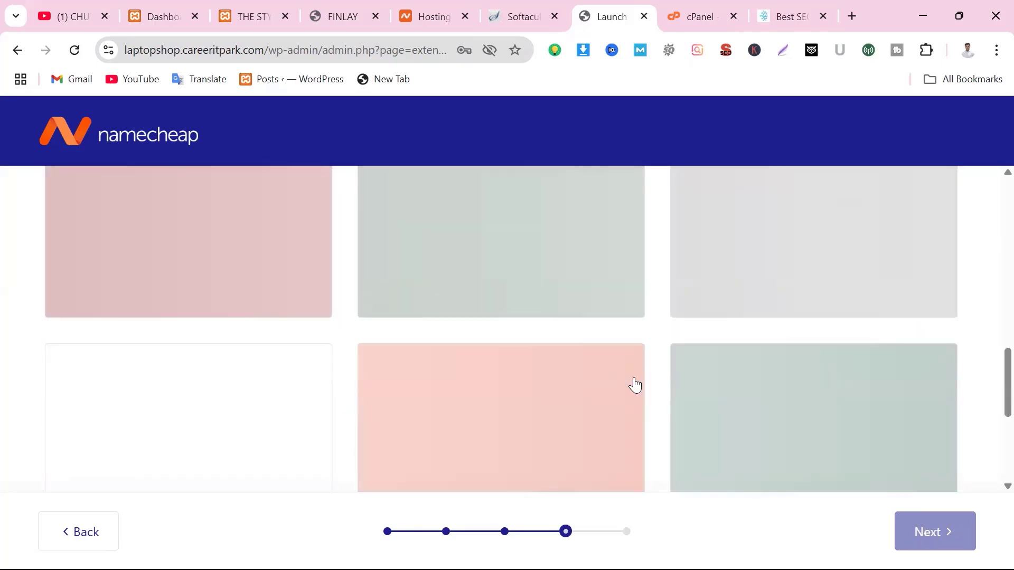
pyautogui.scroll(4, 636, 385)
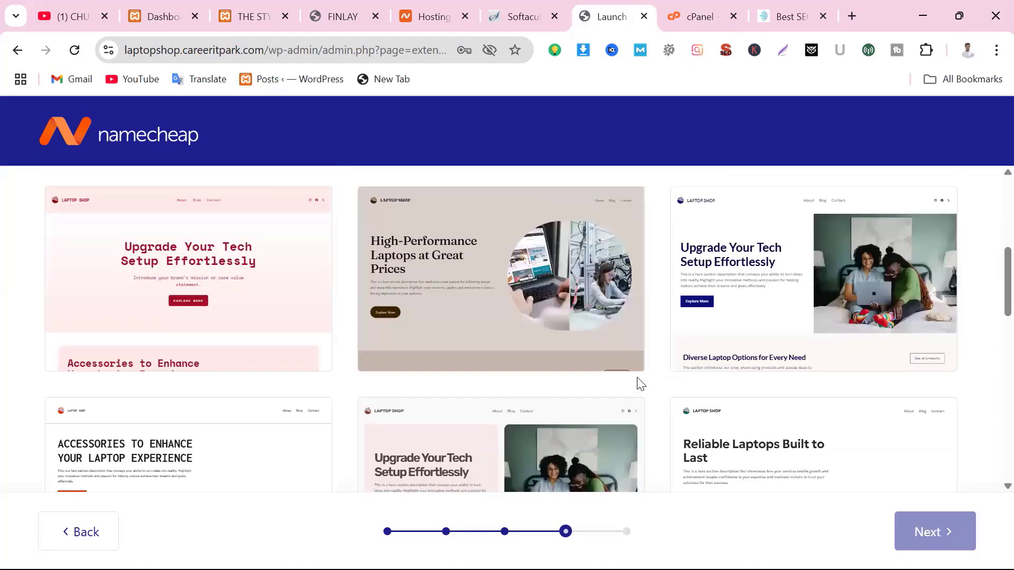
pyautogui.scroll(4, 616, 376)
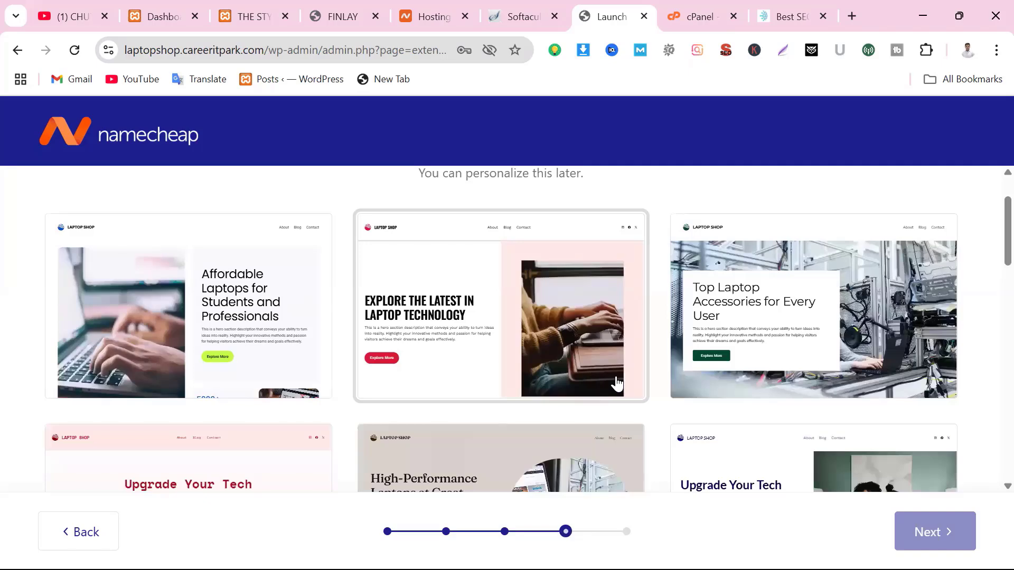
pyautogui.scroll(-3, 615, 384)
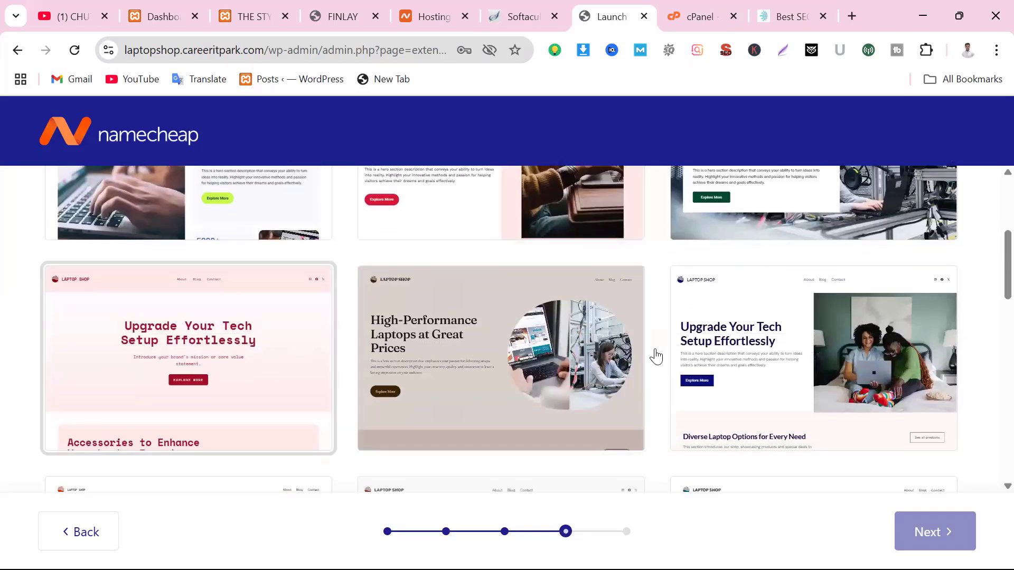
pyautogui.scroll(-6, 771, 391)
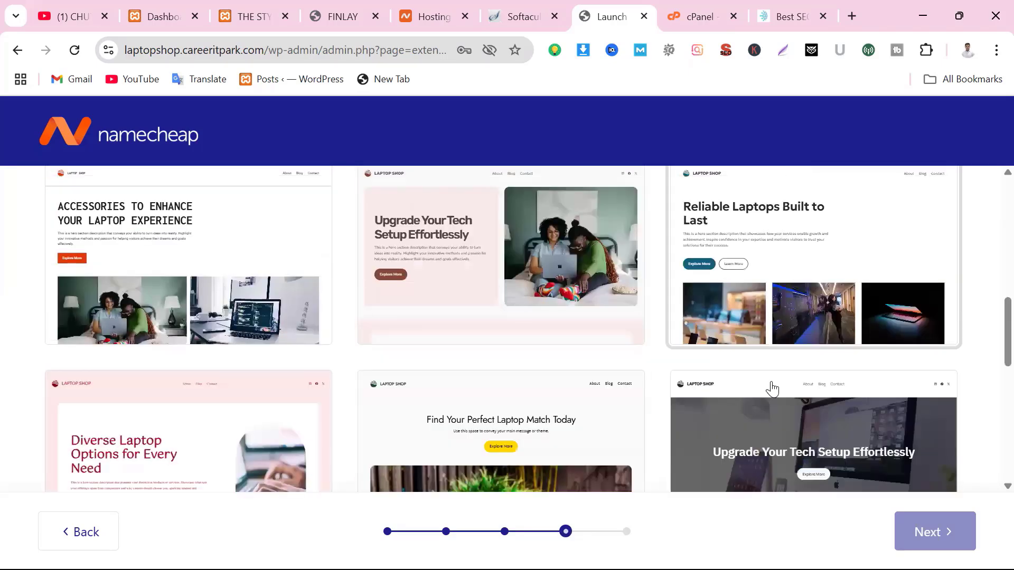
pyautogui.scroll(-6, 771, 389)
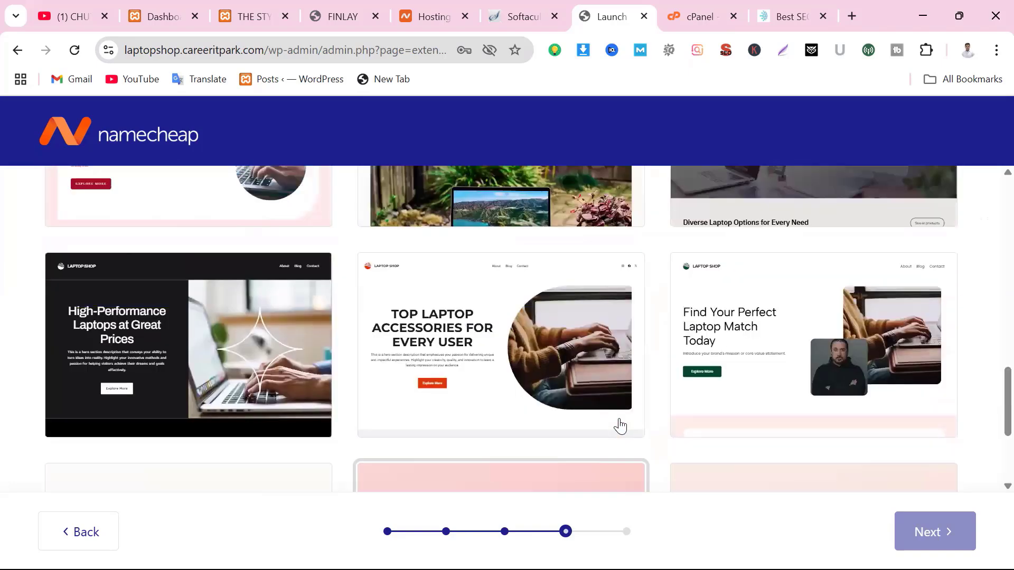
pyautogui.scroll(2, 620, 426)
pyautogui.scroll(3, 619, 424)
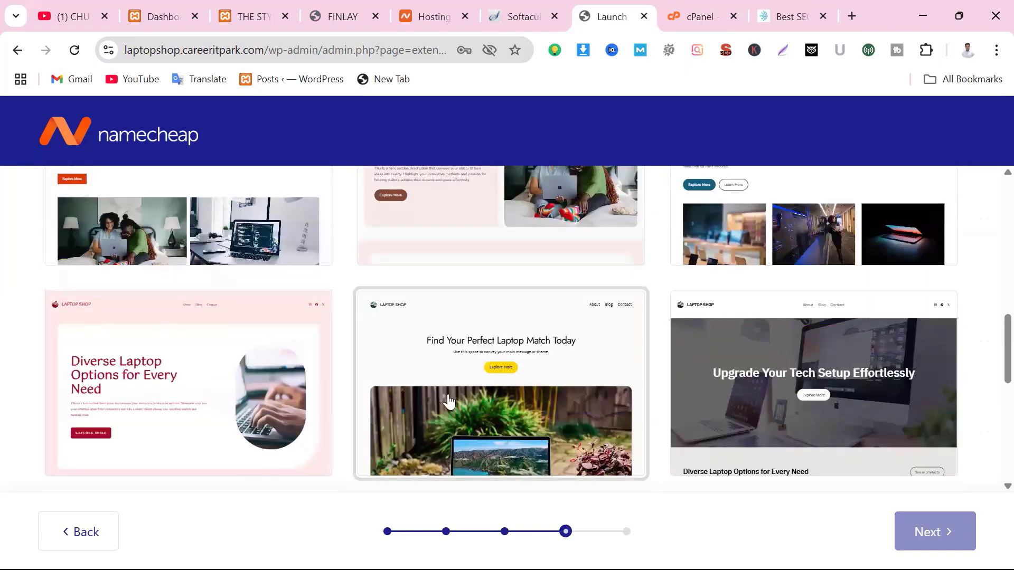
pyautogui.scroll(-7, 446, 400)
pyautogui.scroll(-1, 449, 400)
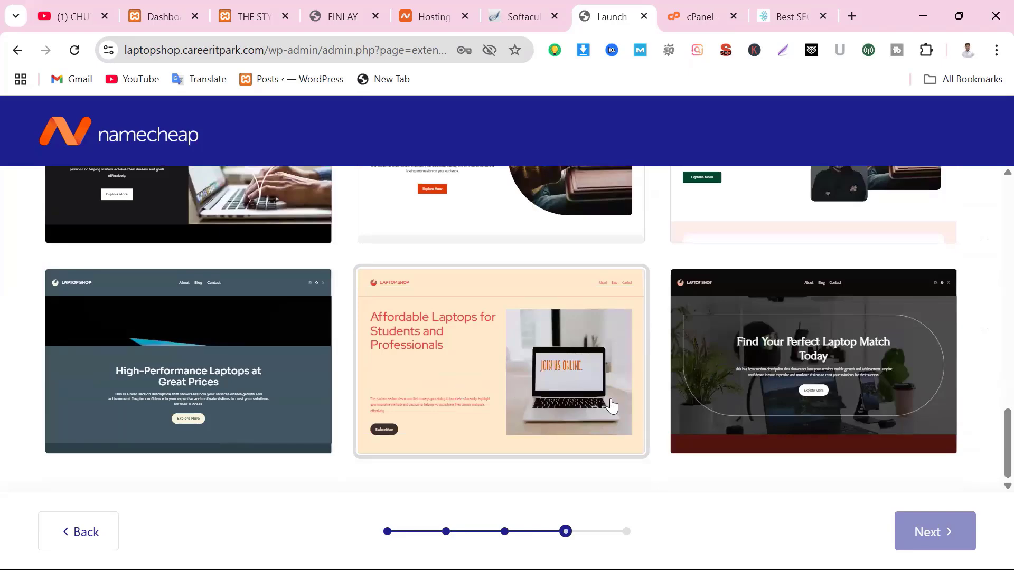
pyautogui.scroll(6, 608, 407)
pyautogui.scroll(2, 745, 429)
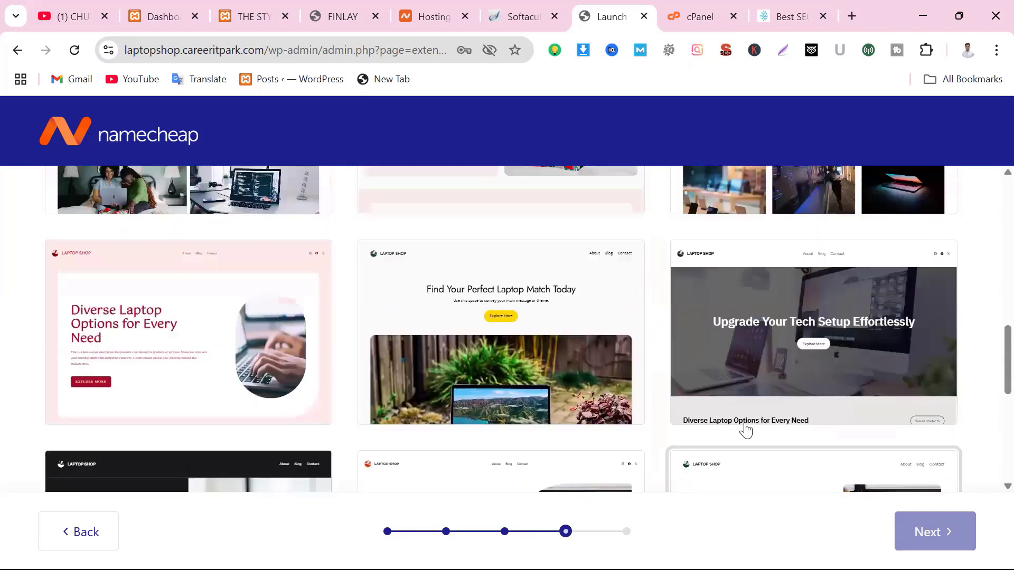
pyautogui.scroll(2, 683, 392)
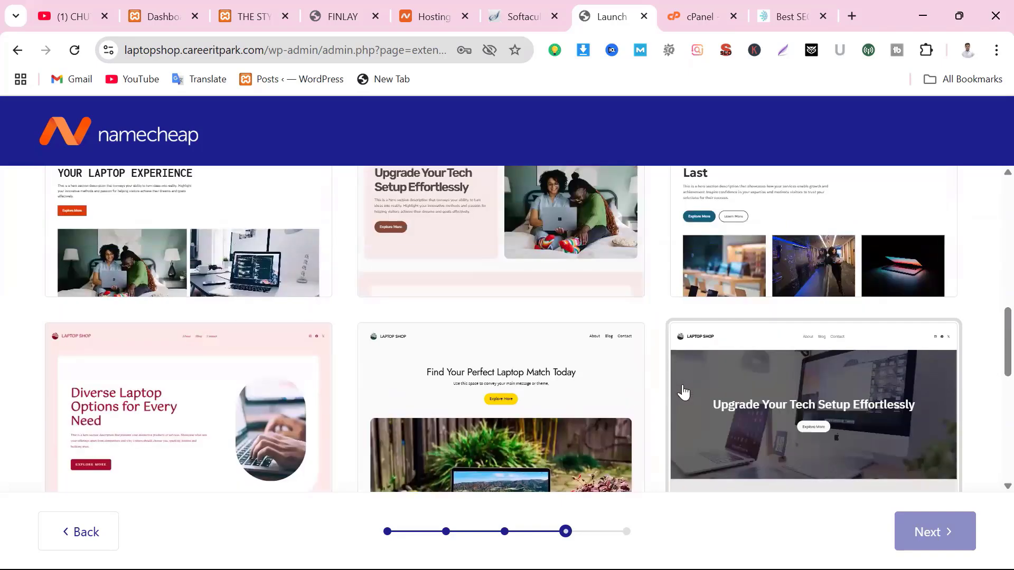
pyautogui.scroll(2, 683, 391)
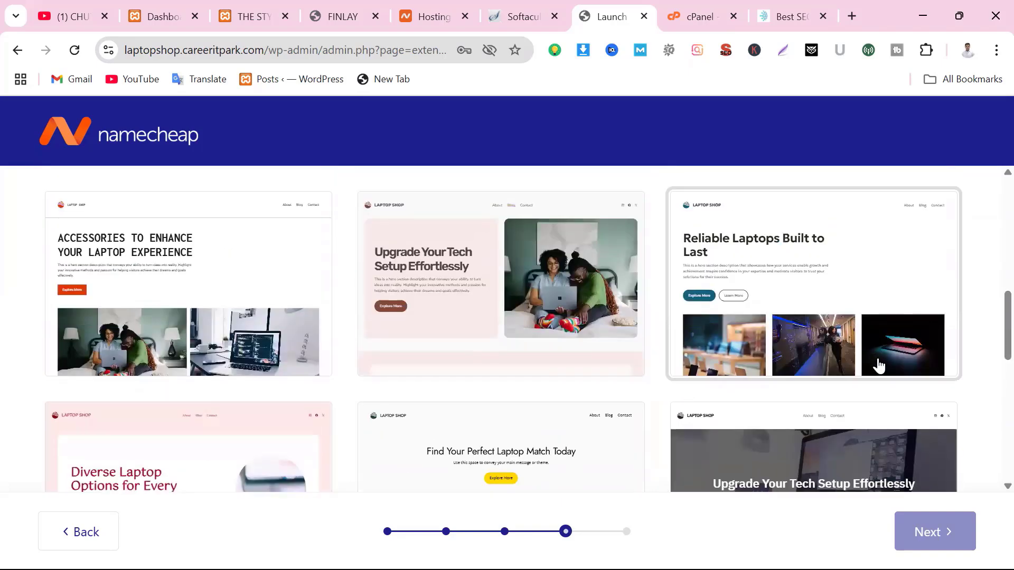
# Choose the website design with the "Reliable Laptops Built to Last" hero and three images, and continue to the page selection.
pyautogui.scroll(1, 879, 365)
pyautogui.scroll(-1, 879, 364)
pyautogui.click(822, 263)
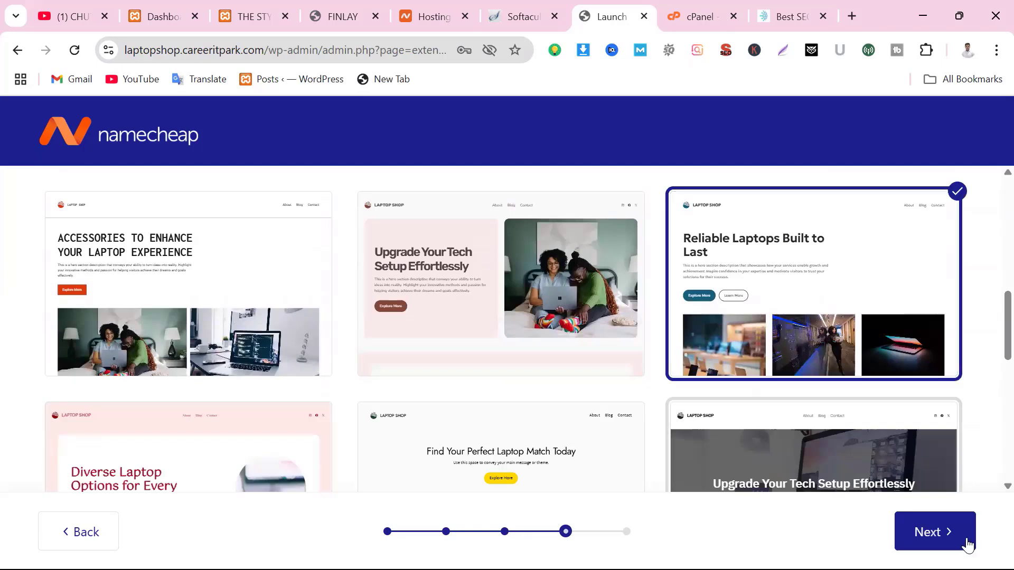
pyautogui.click(926, 534)
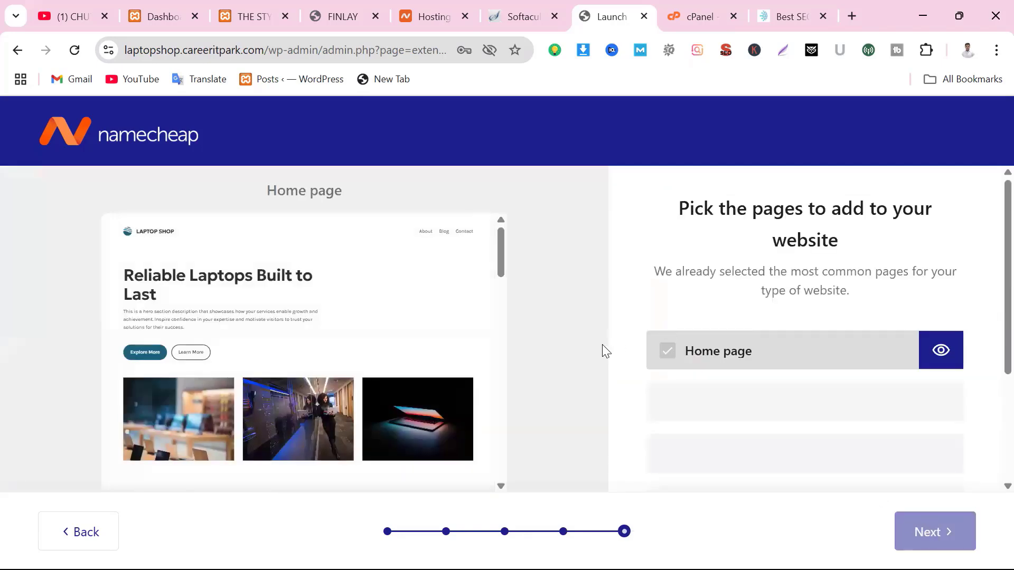
# Examine the Home page preview of the chosen design from its hero through the products and testimonials to the footer.
pyautogui.scroll(-10, 213, 352)
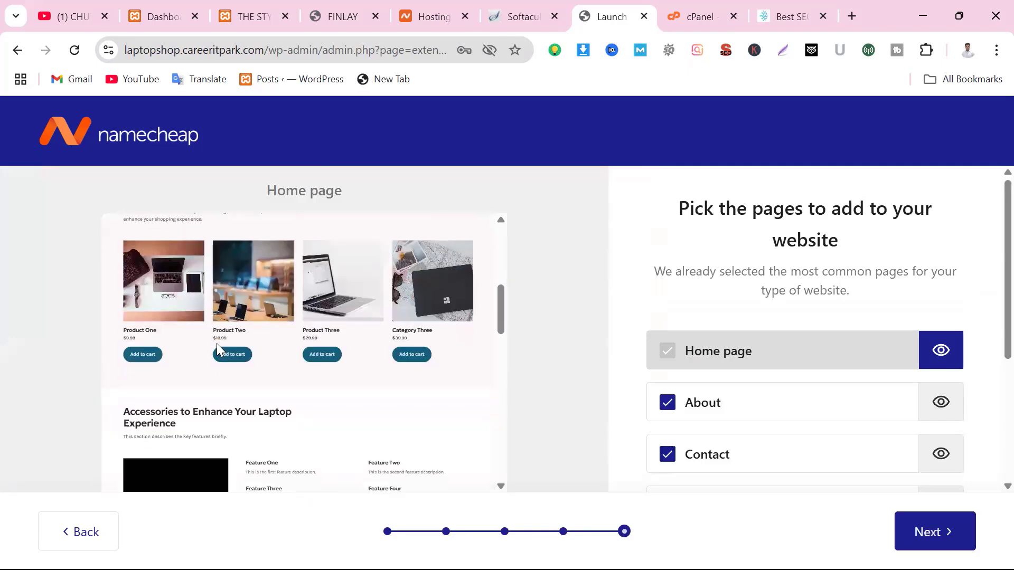
pyautogui.scroll(-5, 278, 403)
pyautogui.scroll(12, 283, 407)
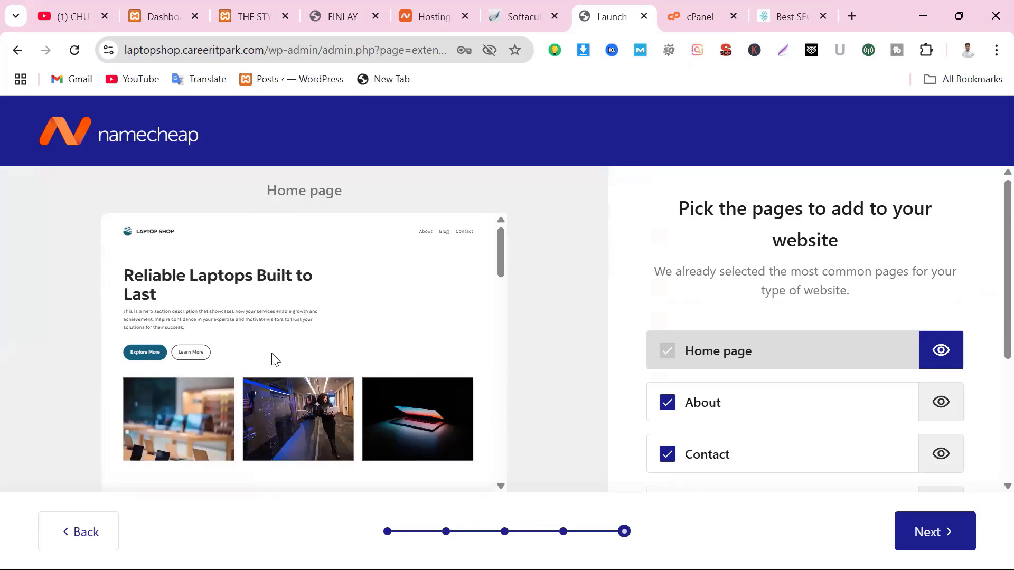
pyautogui.scroll(-8, 272, 353)
pyautogui.scroll(7, 278, 335)
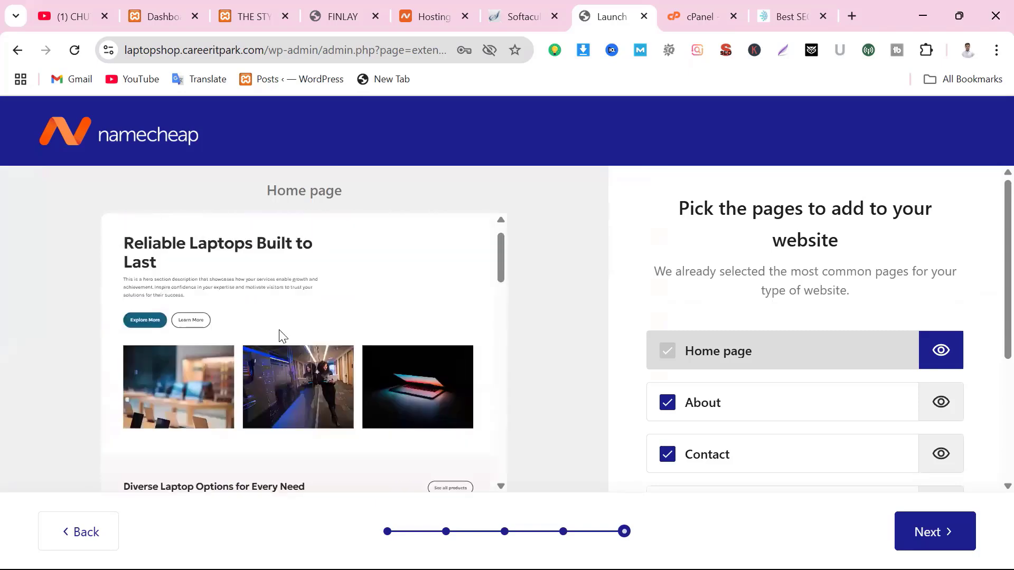
pyautogui.scroll(2, 280, 335)
pyautogui.scroll(-6, 350, 400)
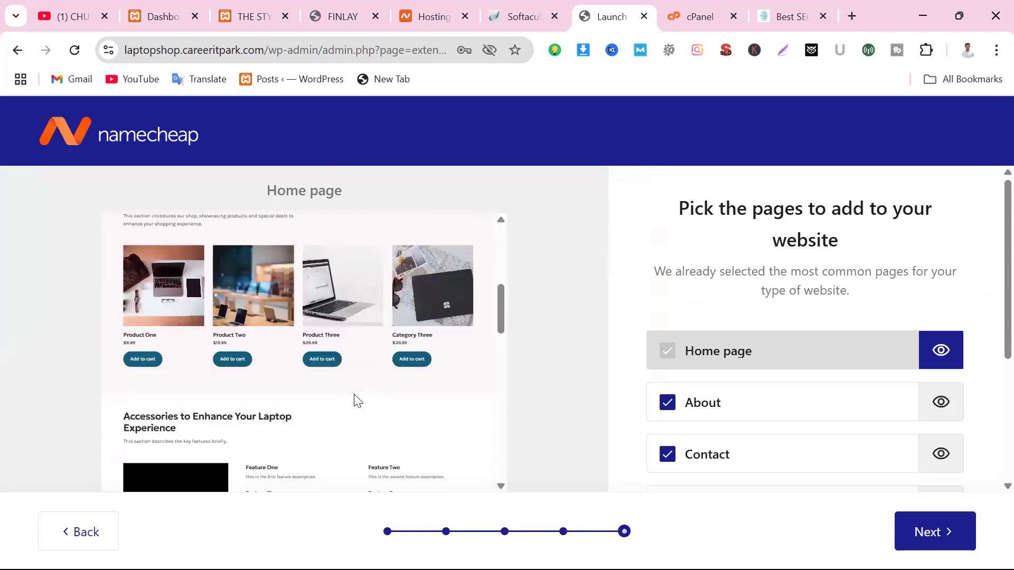
pyautogui.scroll(-8, 357, 400)
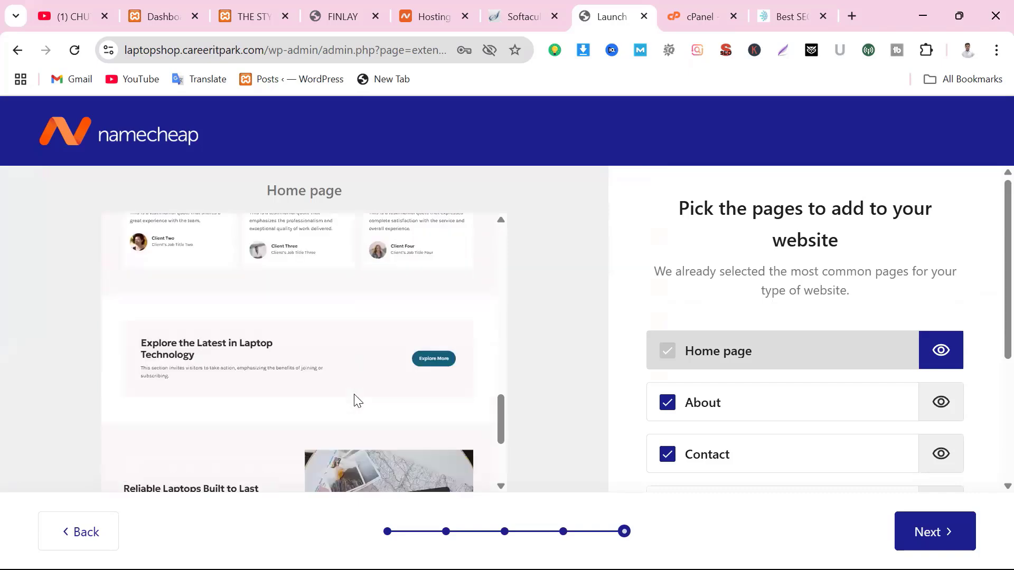
pyautogui.scroll(-4, 354, 394)
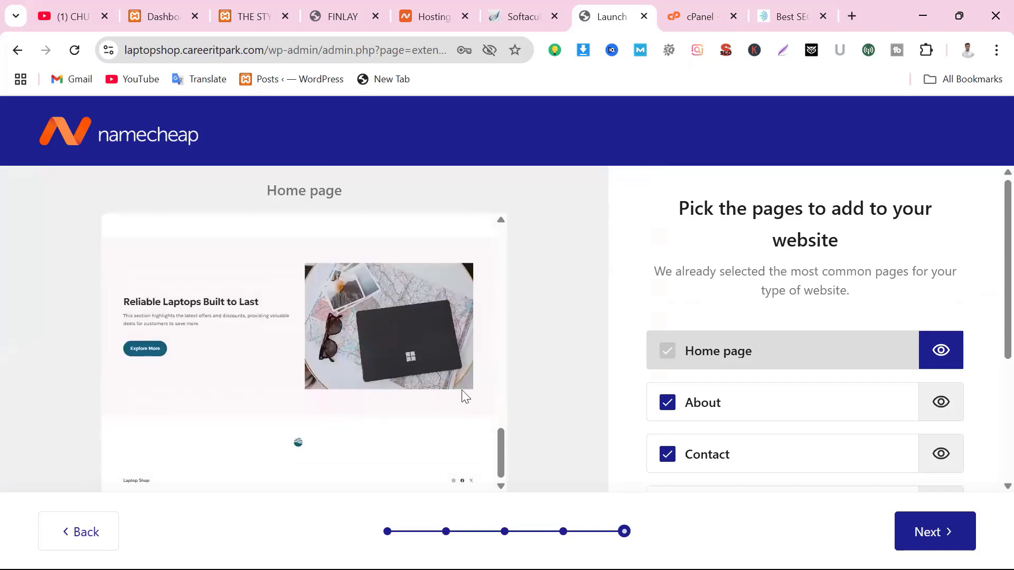
# Preview the About and Contact pages of the chosen design, checking each page's sections down to the footer.
pyautogui.click(941, 403)
pyautogui.scroll(-2, 310, 362)
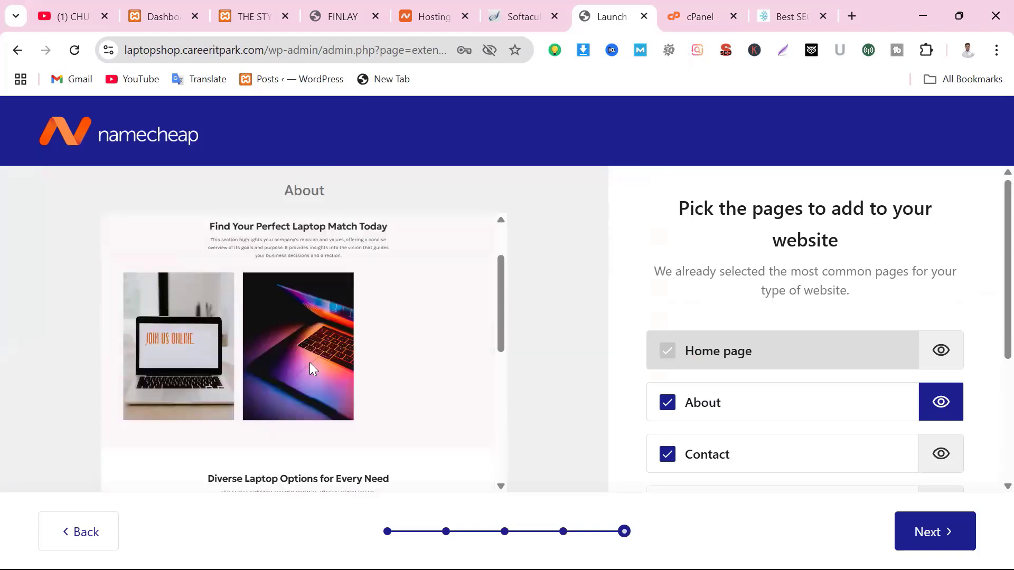
pyautogui.scroll(-5, 309, 362)
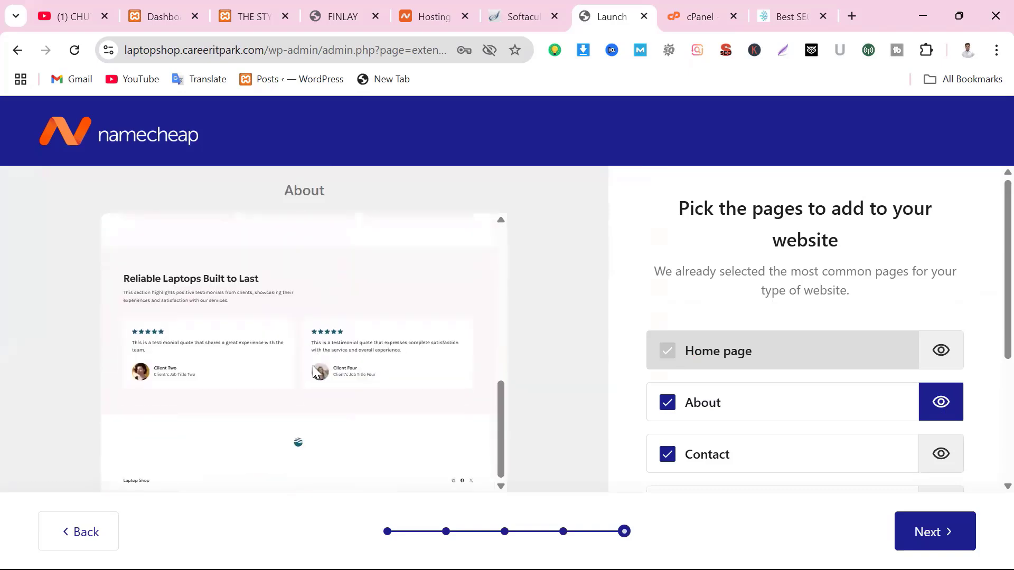
pyautogui.scroll(10, 312, 365)
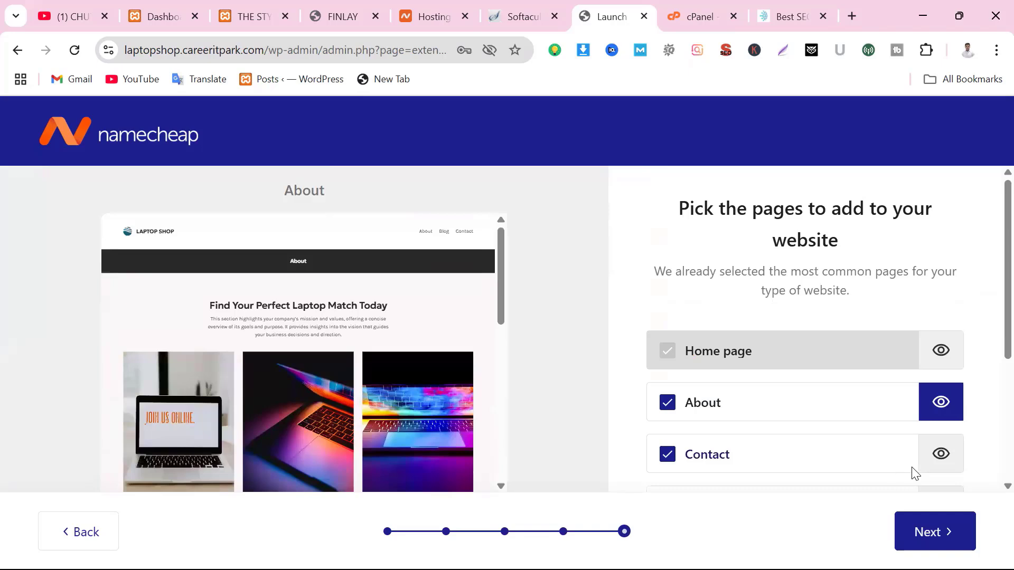
pyautogui.click(940, 454)
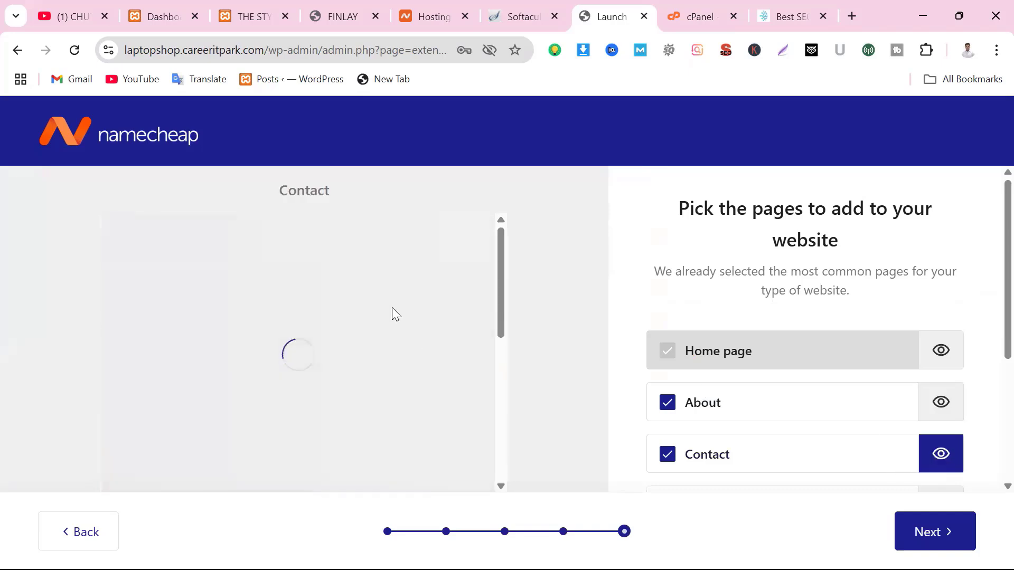
pyautogui.scroll(-4, 306, 375)
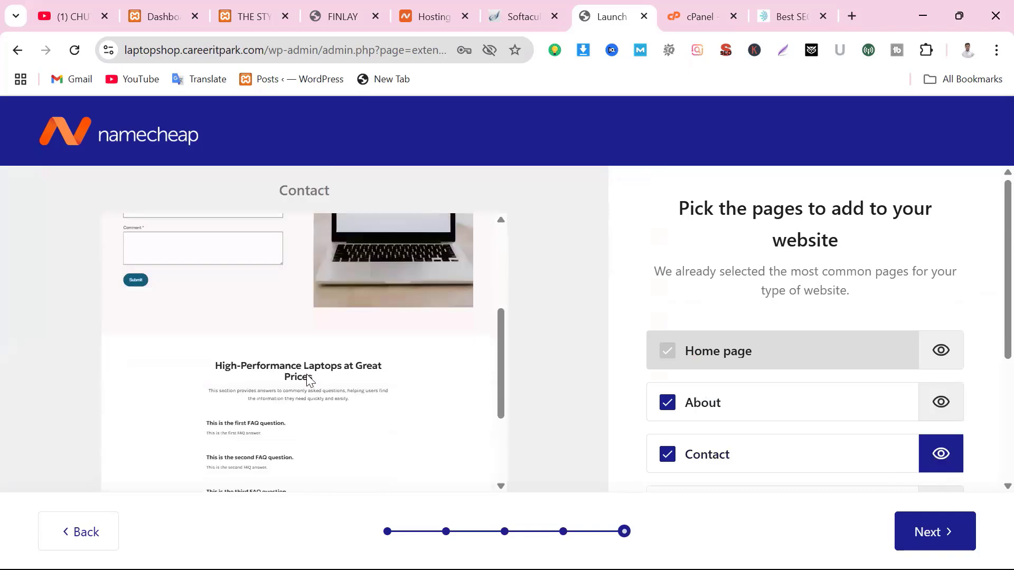
pyautogui.scroll(-3, 308, 379)
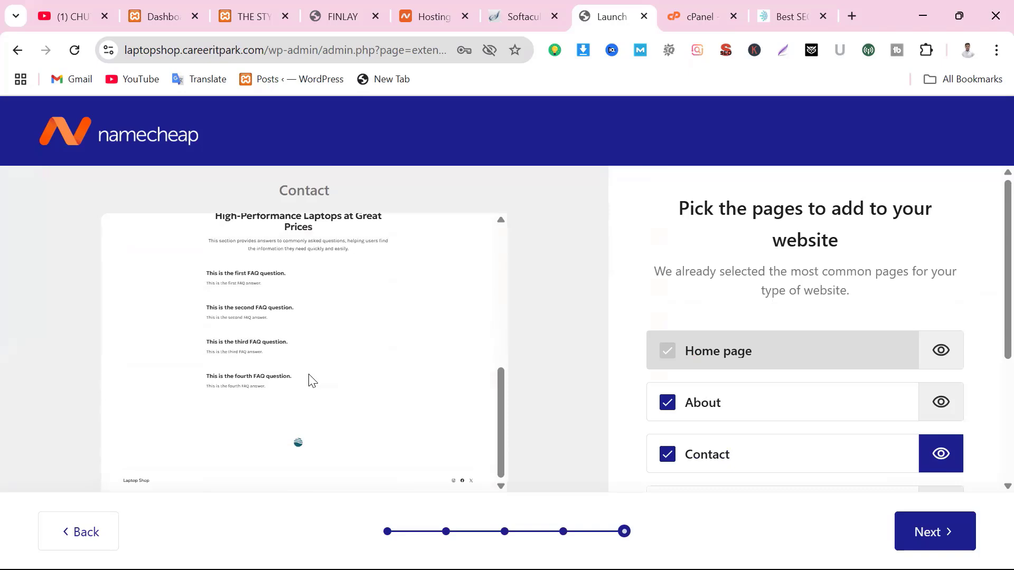
# Return to the Home page preview, keep the preselected pages and start building the website.
pyautogui.click(938, 351)
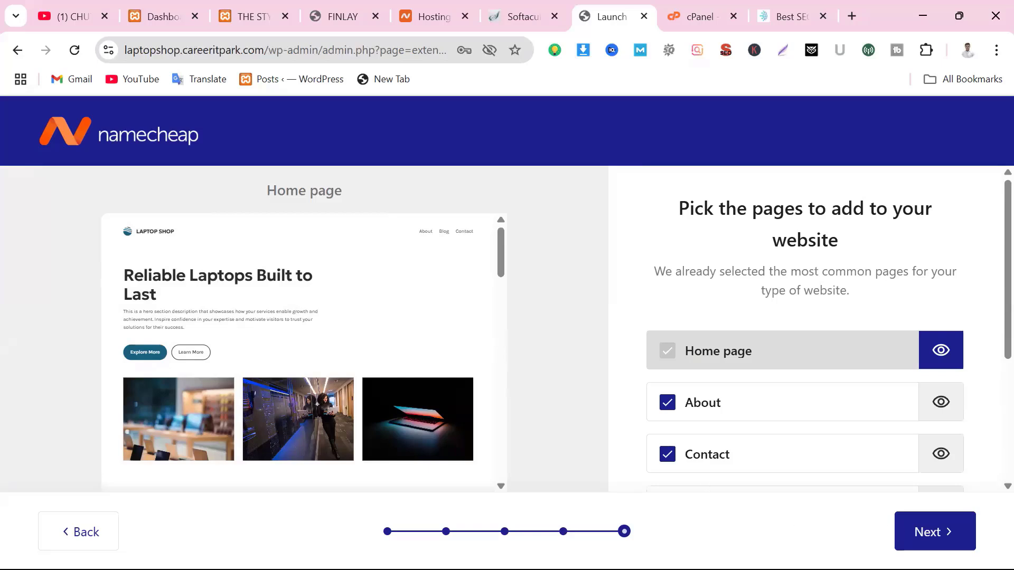
pyautogui.click(945, 537)
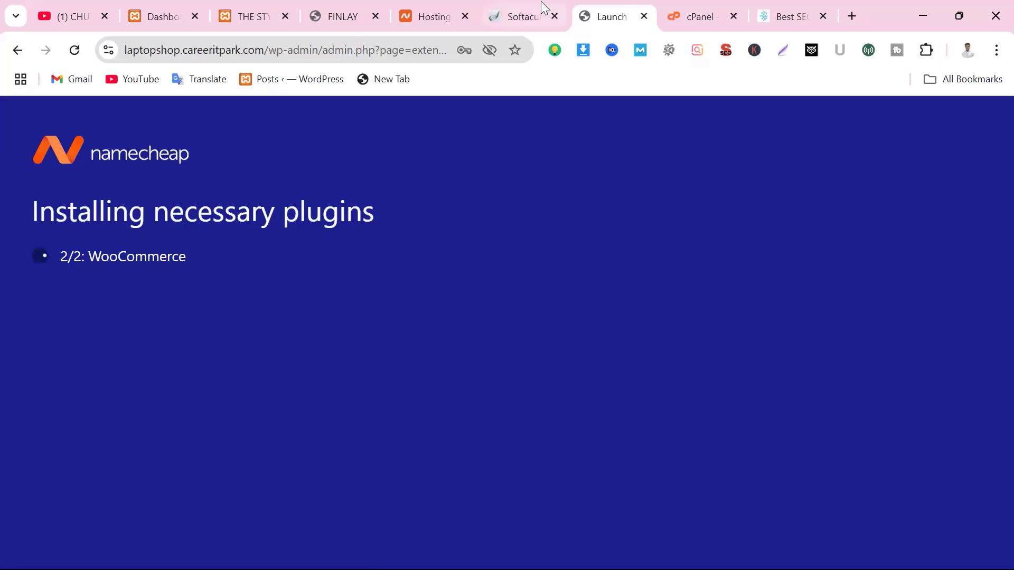
pyautogui.moveTo(541, 1)
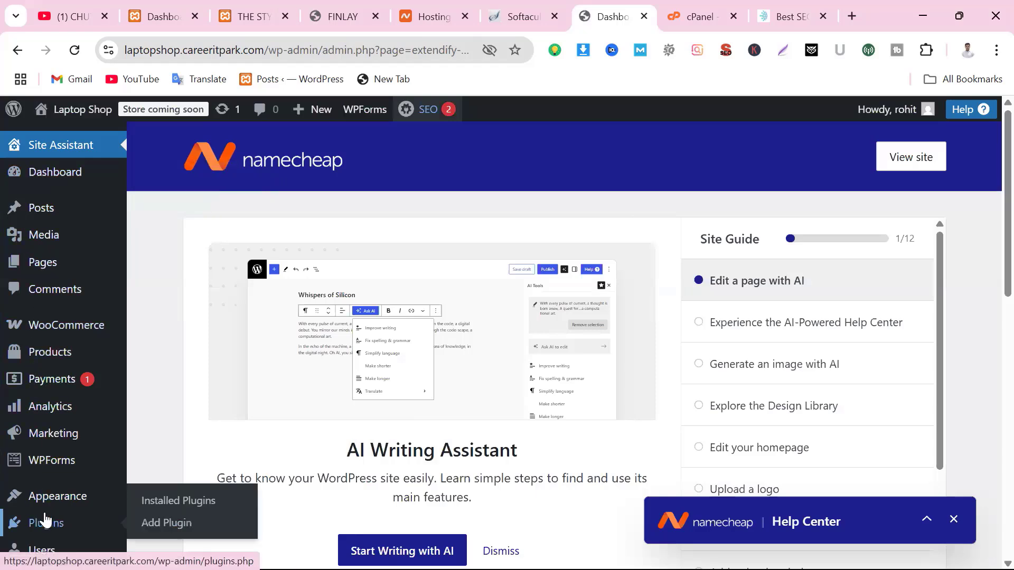
# Look over the new site's WordPress admin, checking the sidebar entries and the Site Assistant's quick links and recommended tools.
pyautogui.scroll(-3, 46, 520)
pyautogui.scroll(3, 61, 385)
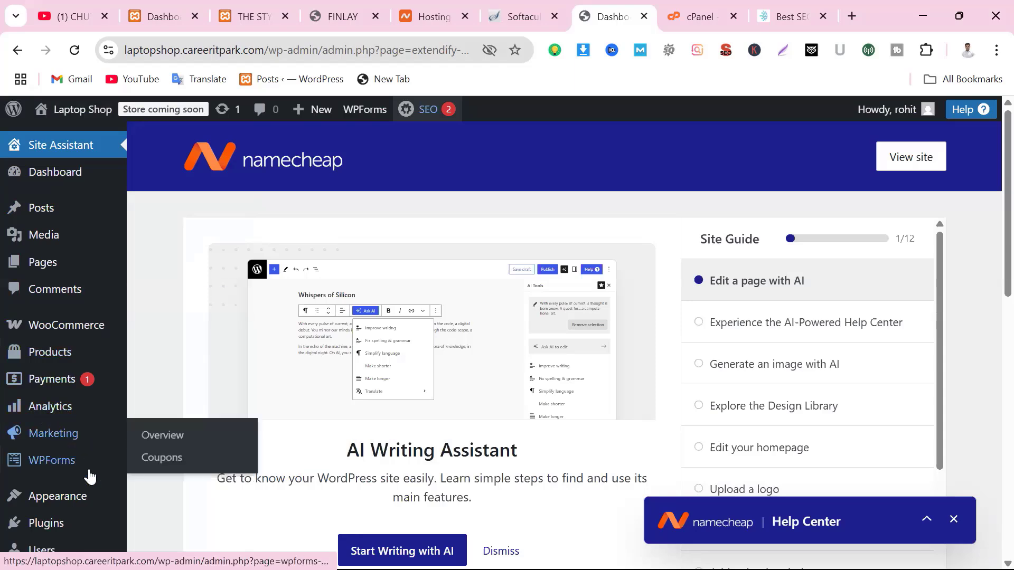
pyautogui.scroll(-3, 26, 470)
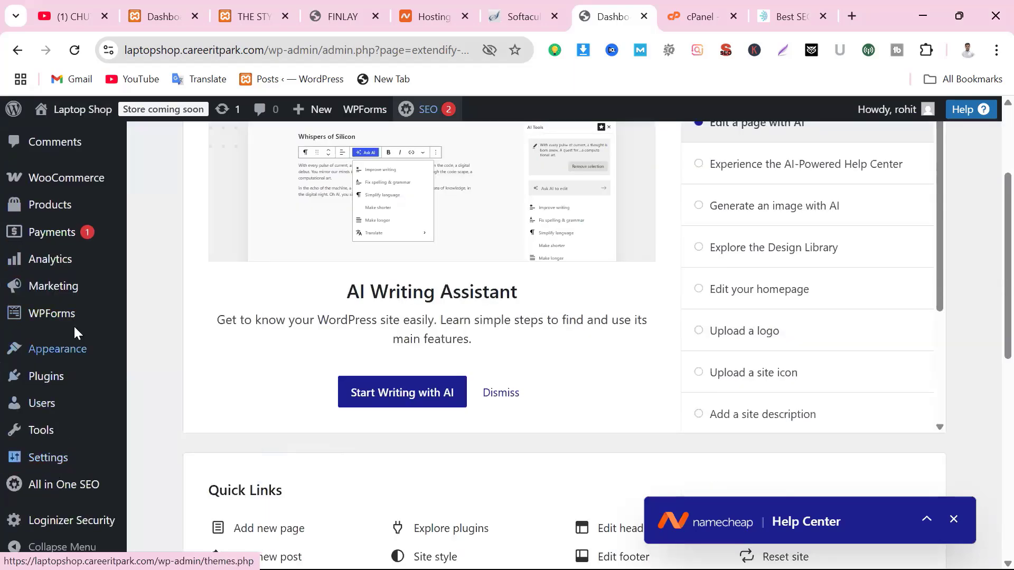
pyautogui.scroll(-1, 74, 401)
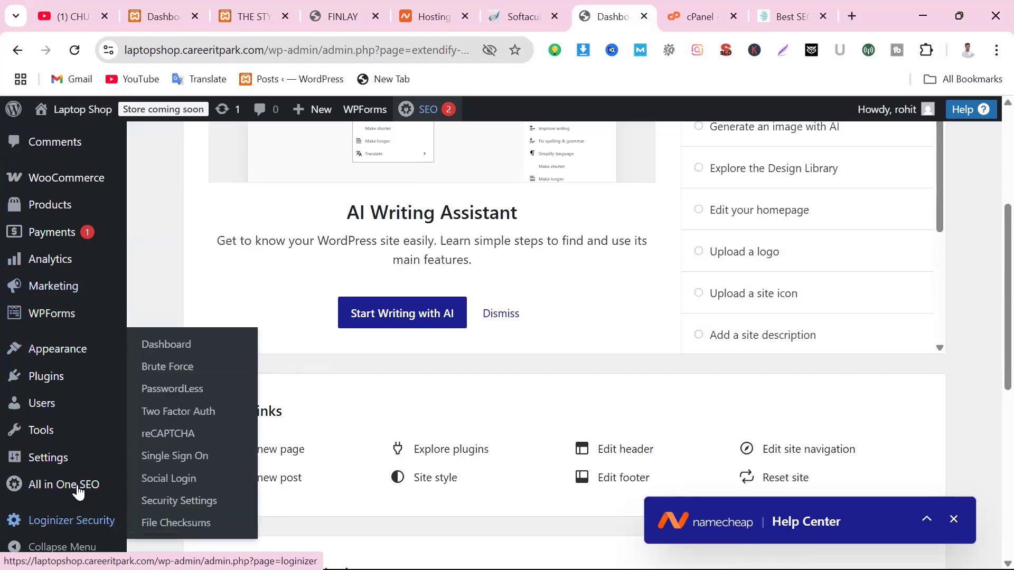
pyautogui.scroll(-3, 79, 487)
pyautogui.moveTo(35, 497)
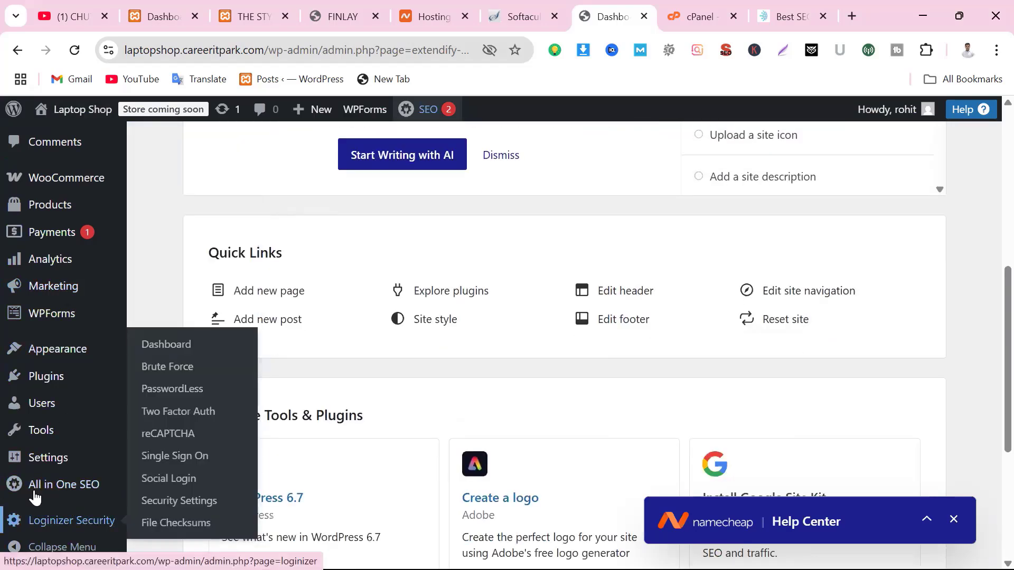
pyautogui.scroll(-1, 49, 517)
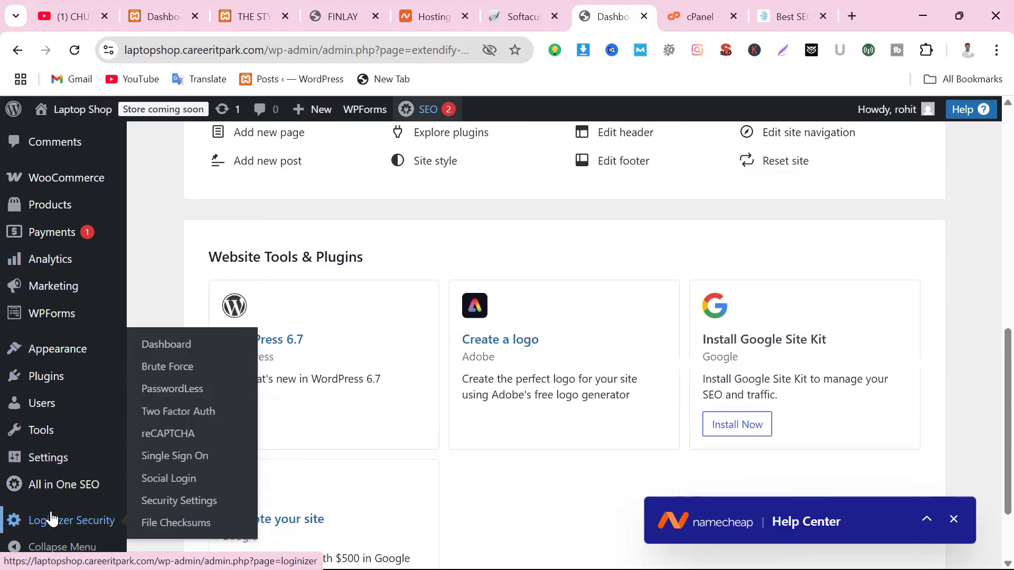
pyautogui.scroll(5, 97, 317)
pyautogui.scroll(-1, 18, 353)
pyautogui.scroll(1, 18, 351)
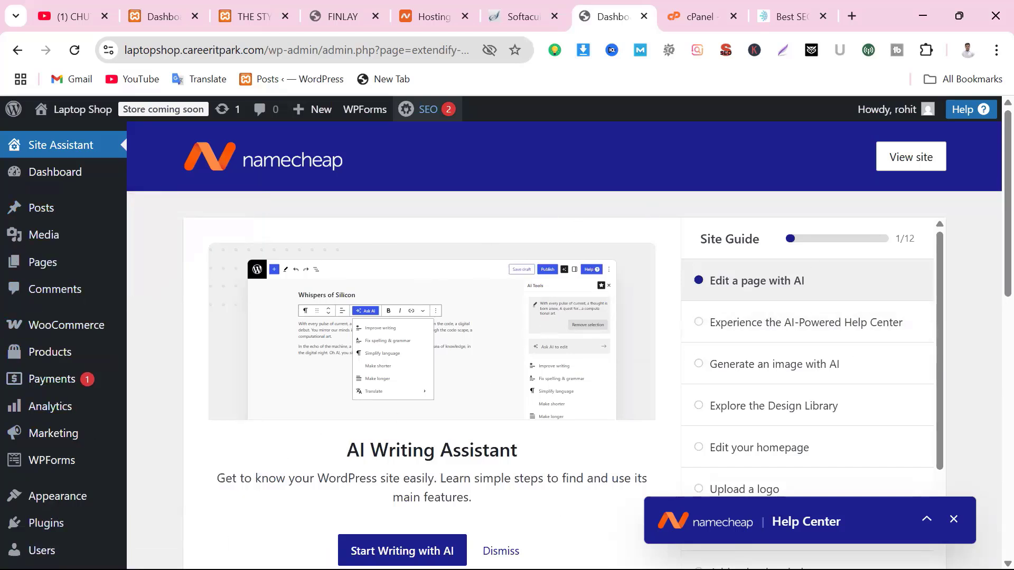
# Open the Laptop Shop site's front end in a new browser tab and switch to it.
pyautogui.rightClick(65, 108)
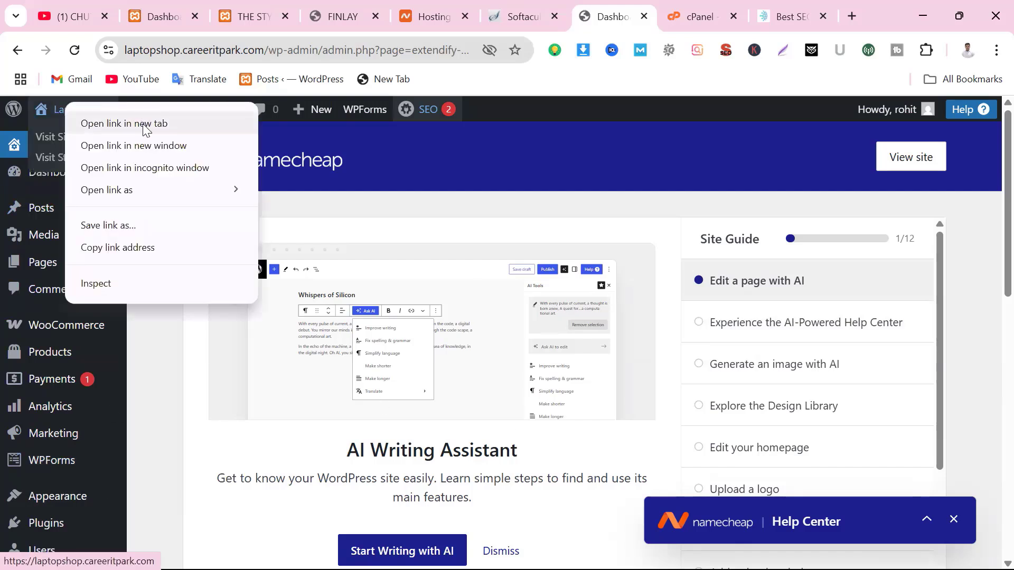
pyautogui.click(142, 122)
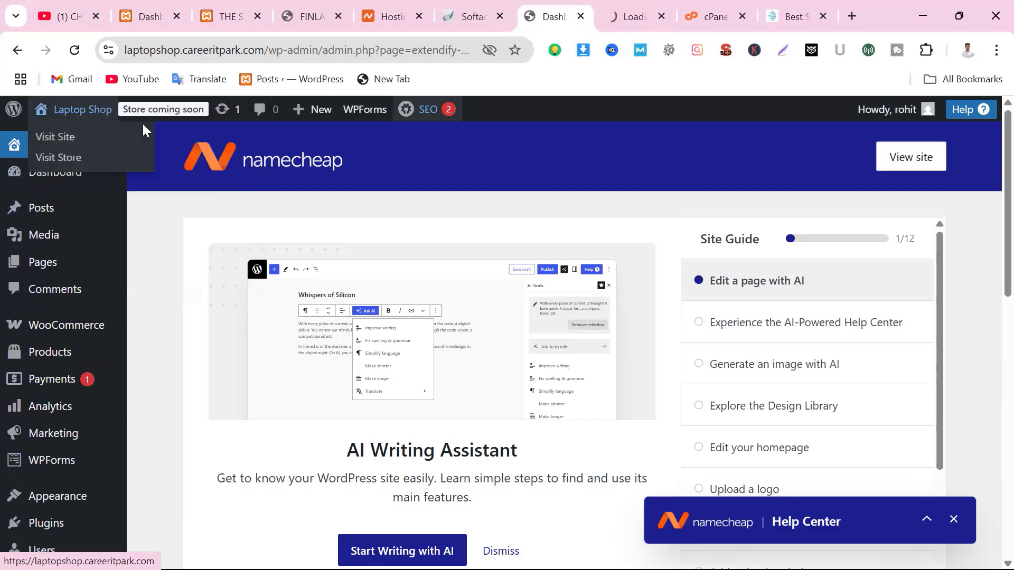
pyautogui.click(633, 18)
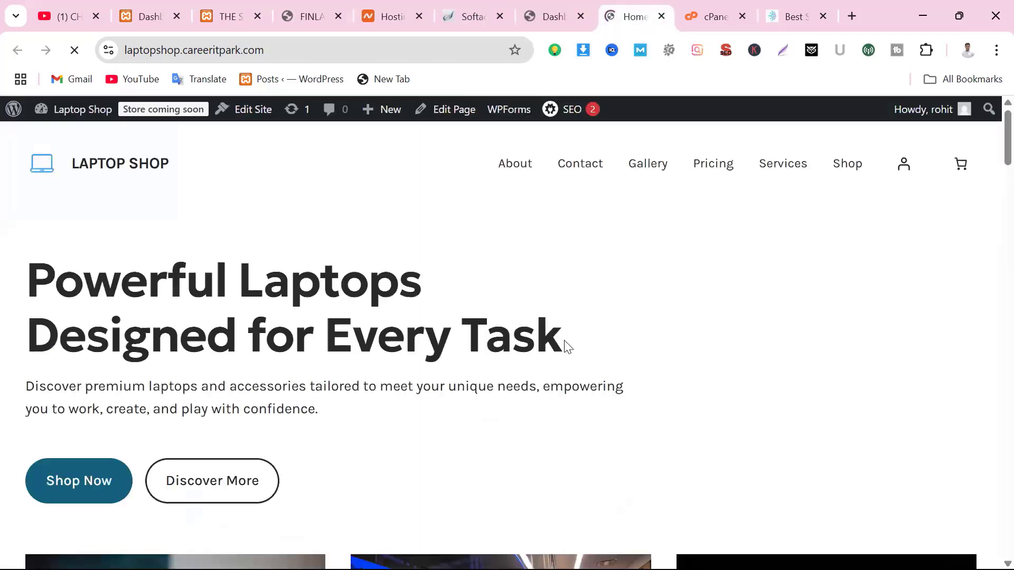
# Examine the generated Laptop Shop home page, including its hero, products, accessories, testimonials, promotional sections and footer.
pyautogui.scroll(-5, 566, 348)
pyautogui.scroll(5, 572, 356)
pyautogui.scroll(-5, 233, 368)
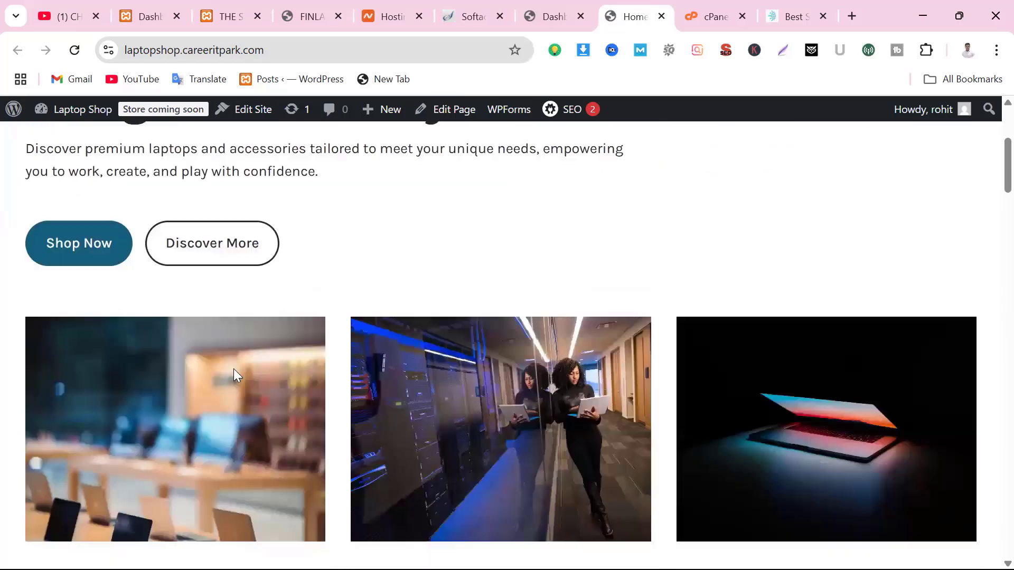
pyautogui.scroll(-18, 233, 369)
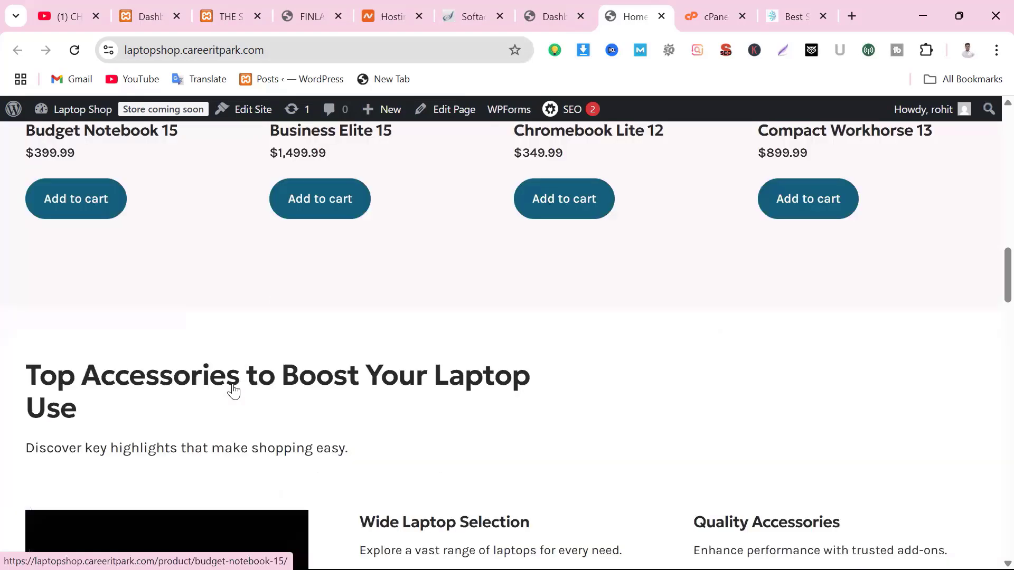
pyautogui.scroll(-15, 233, 391)
pyautogui.scroll(-4, 486, 434)
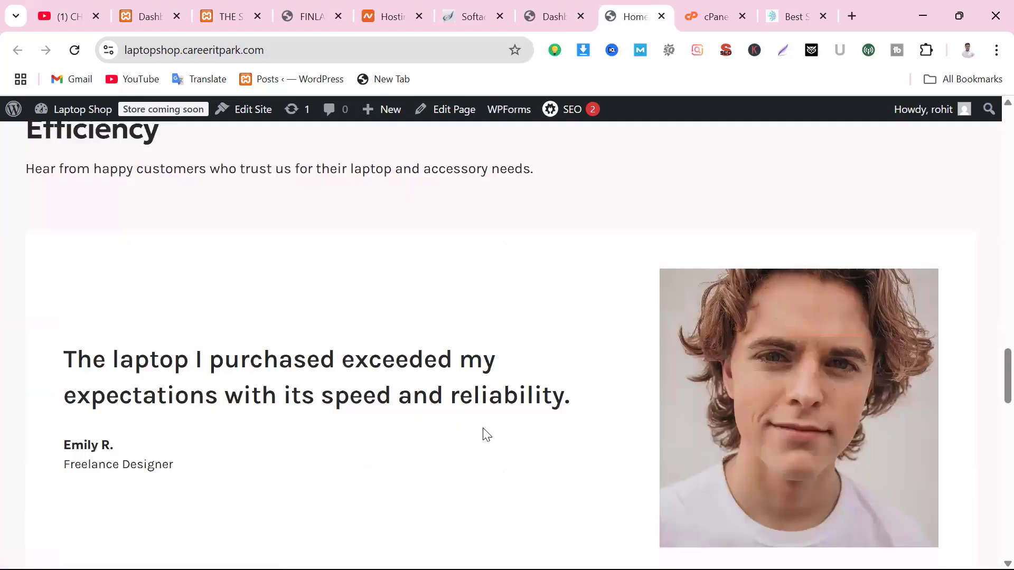
pyautogui.scroll(-8, 487, 434)
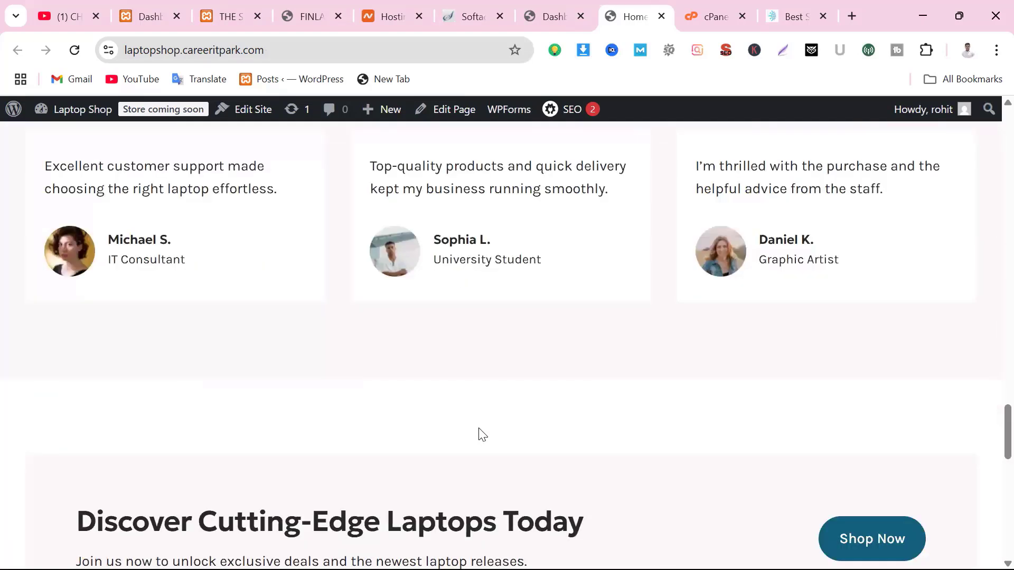
pyautogui.scroll(-7, 479, 434)
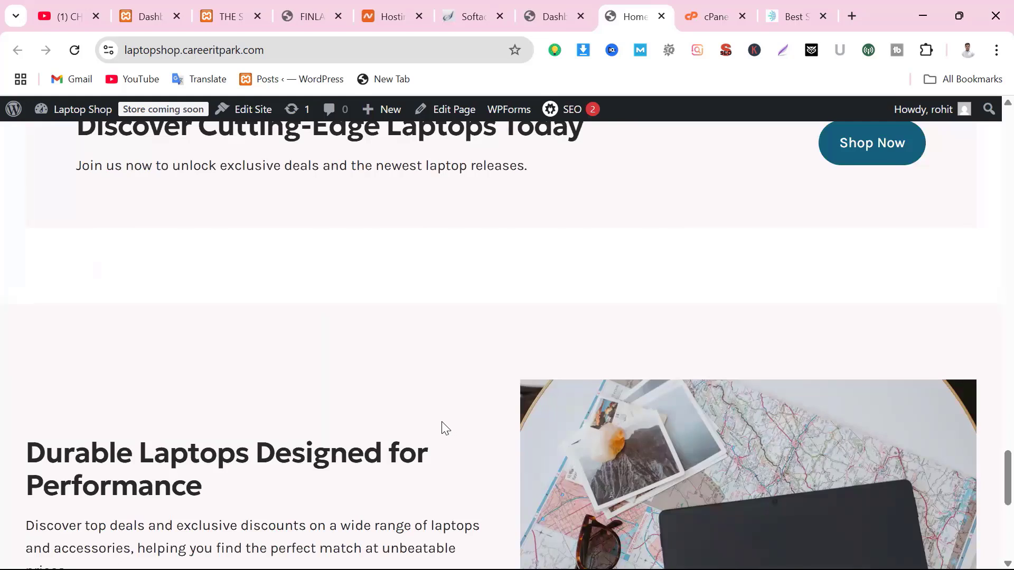
pyautogui.scroll(12, 558, 464)
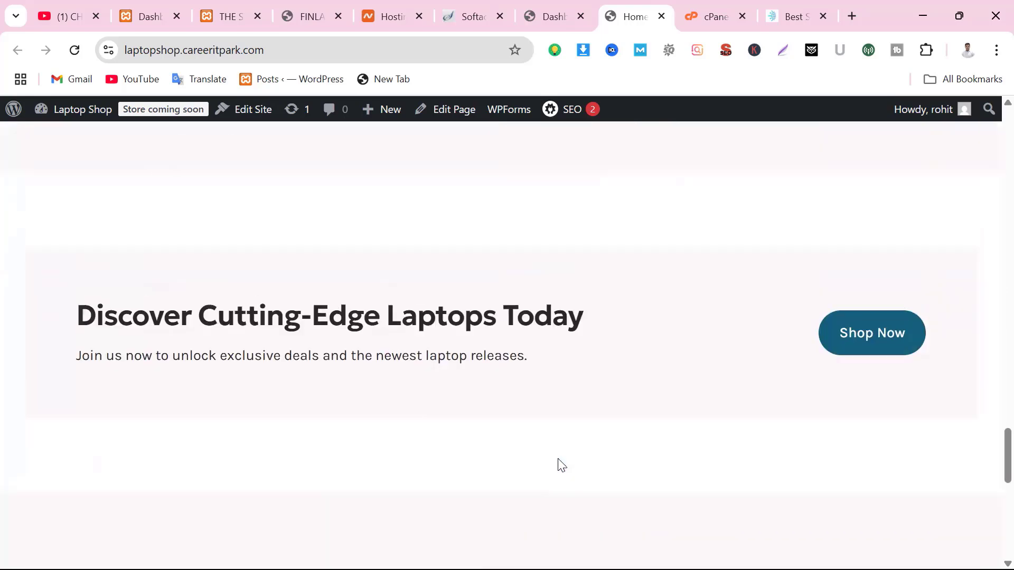
pyautogui.scroll(15, 558, 464)
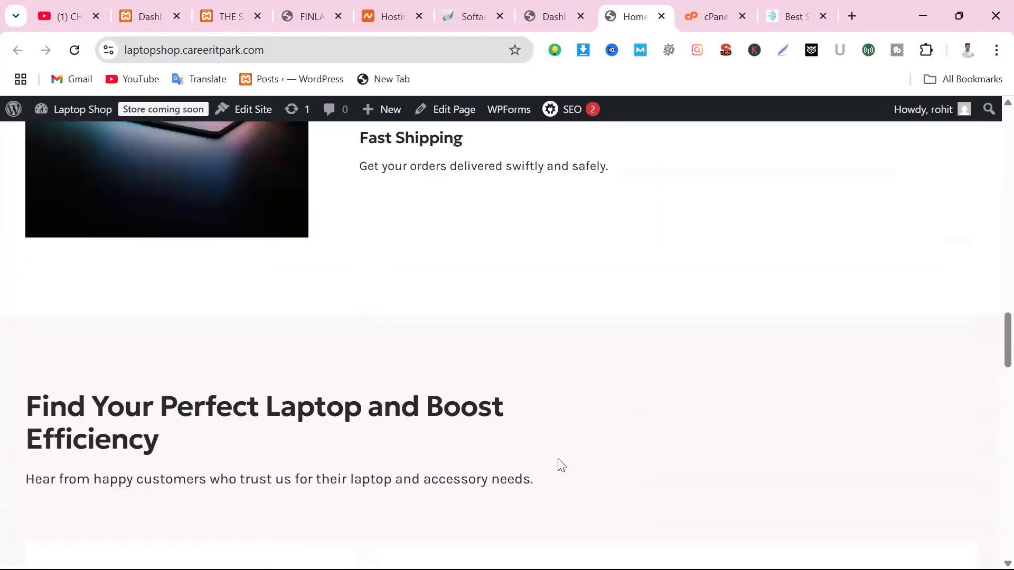
pyautogui.scroll(-16, 559, 463)
pyautogui.scroll(-7, 558, 463)
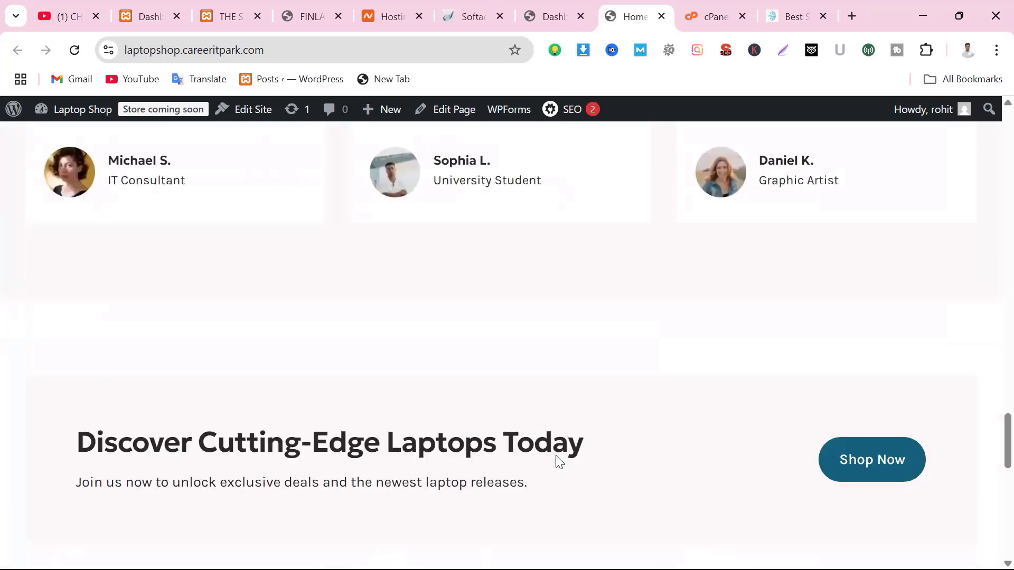
pyautogui.scroll(-10, 592, 461)
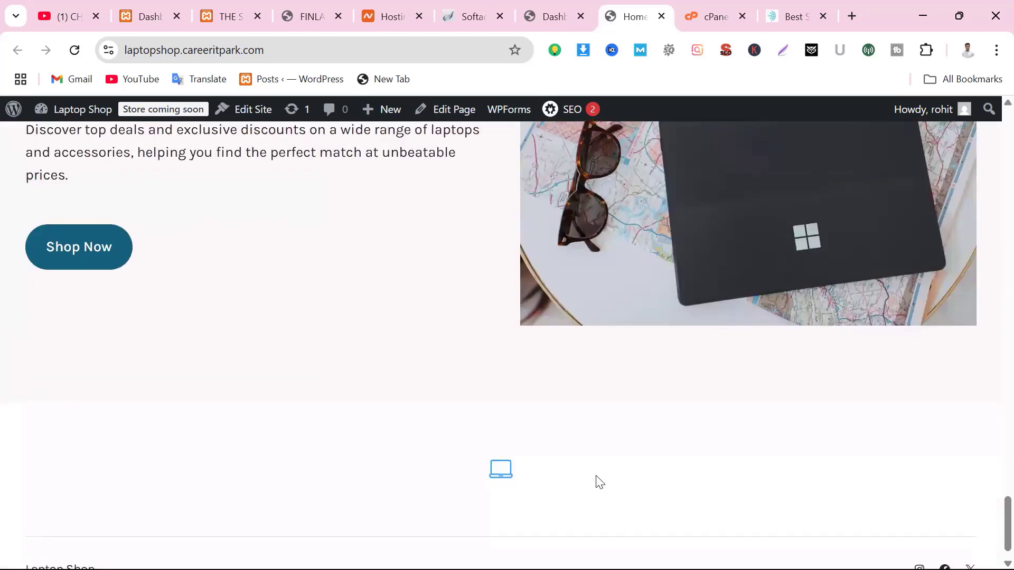
# Check the end of the Laptop Shop home page and return to its header and hero section.
pyautogui.scroll(-1, 565, 450)
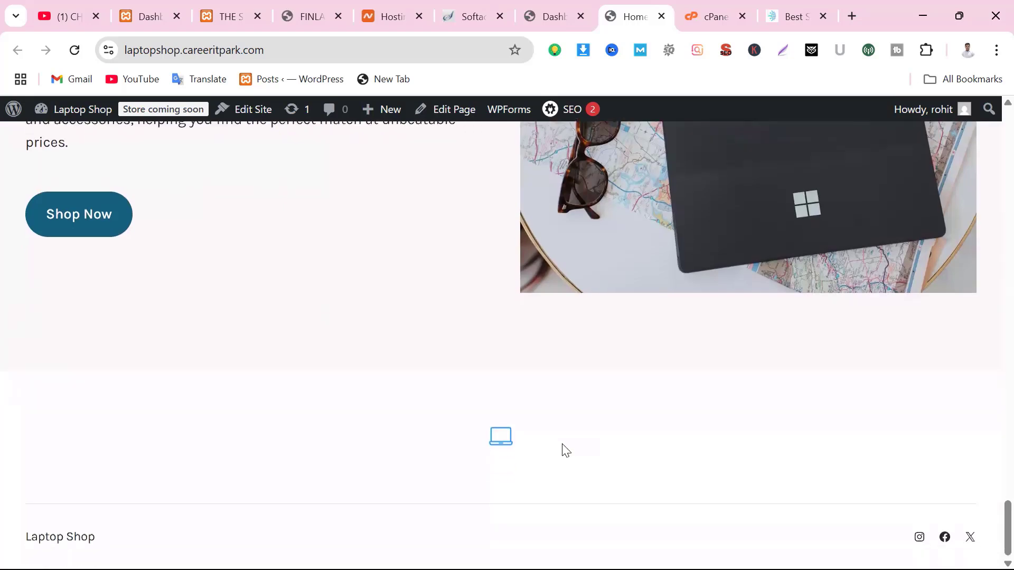
pyautogui.scroll(1, 563, 449)
pyautogui.scroll(-1, 561, 450)
pyautogui.scroll(15, 517, 466)
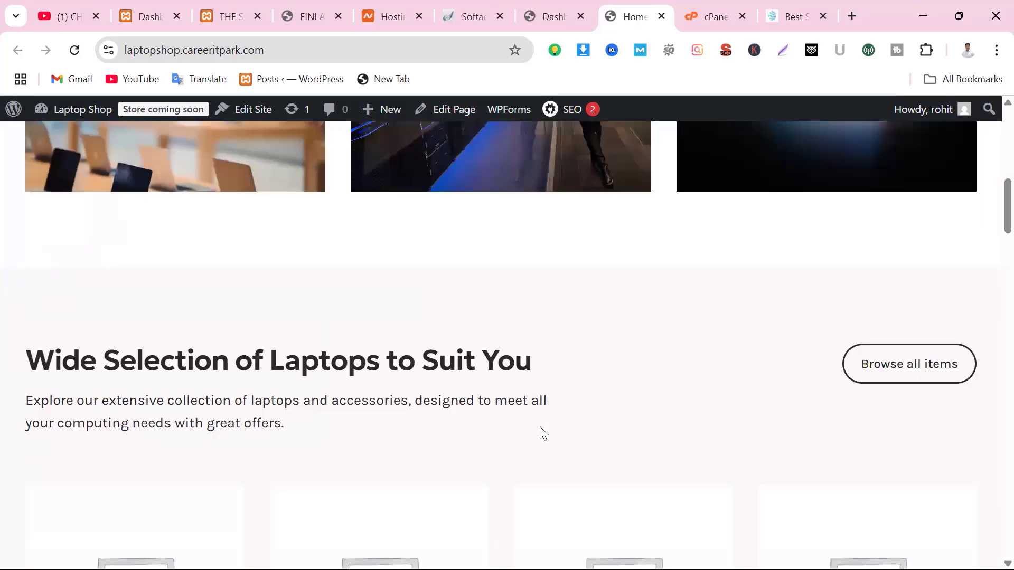
pyautogui.scroll(6, 540, 431)
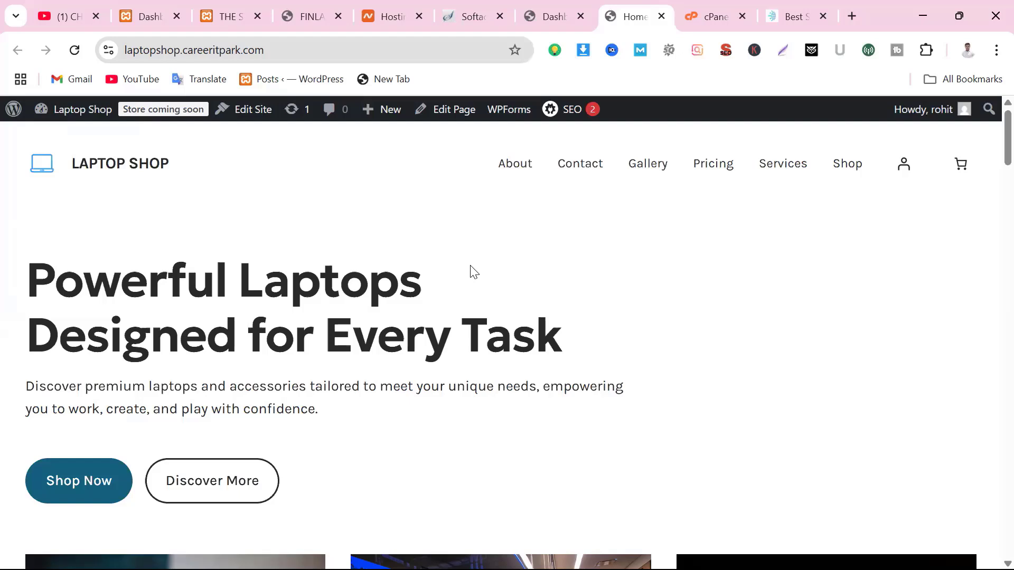
# Switch to the open YouTube channel's Videos page and look over its latest uploads and channel header.
pyautogui.click(77, 16)
pyautogui.scroll(-3, 610, 380)
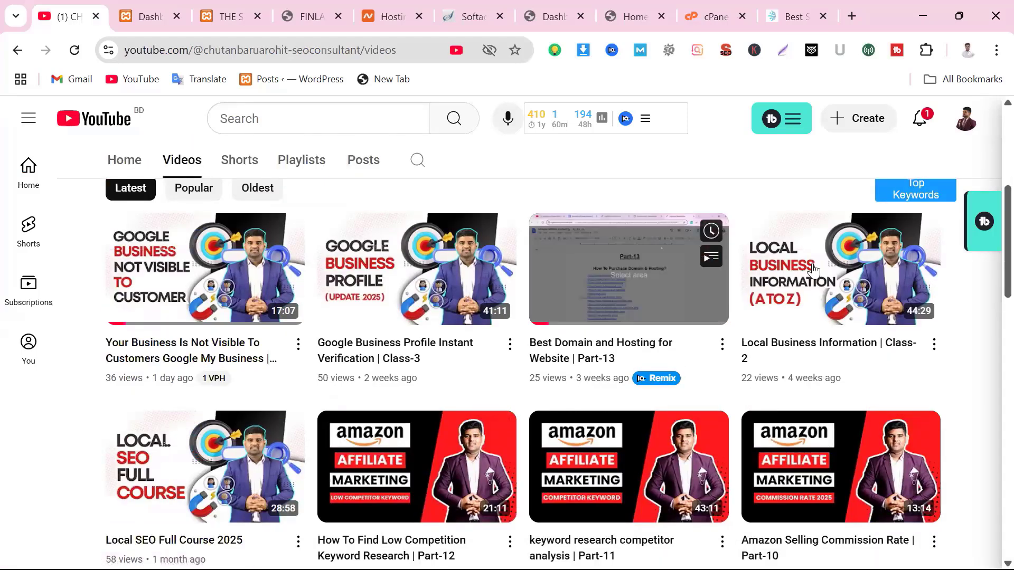
pyautogui.scroll(4, 780, 301)
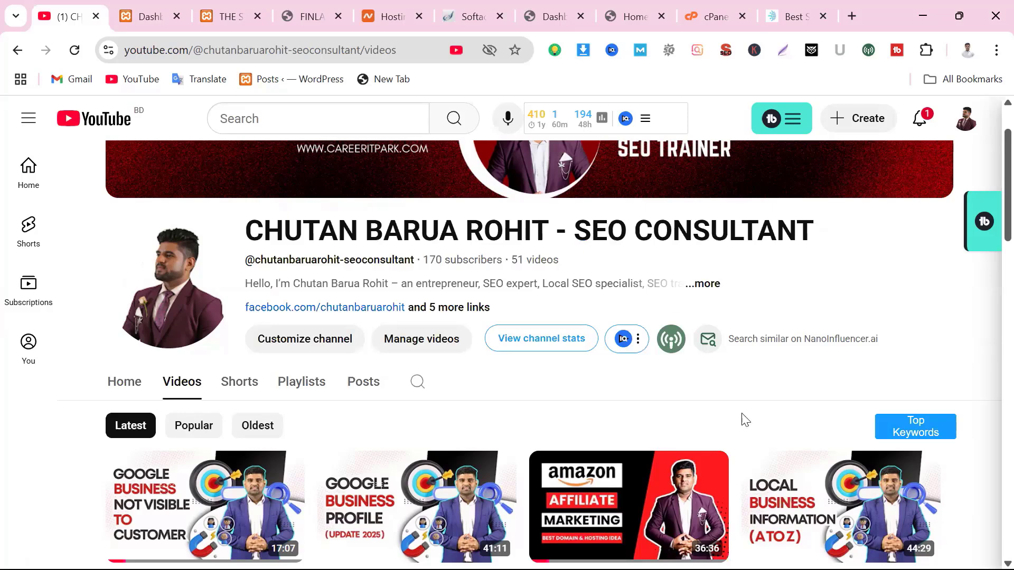
pyautogui.scroll(-3, 750, 444)
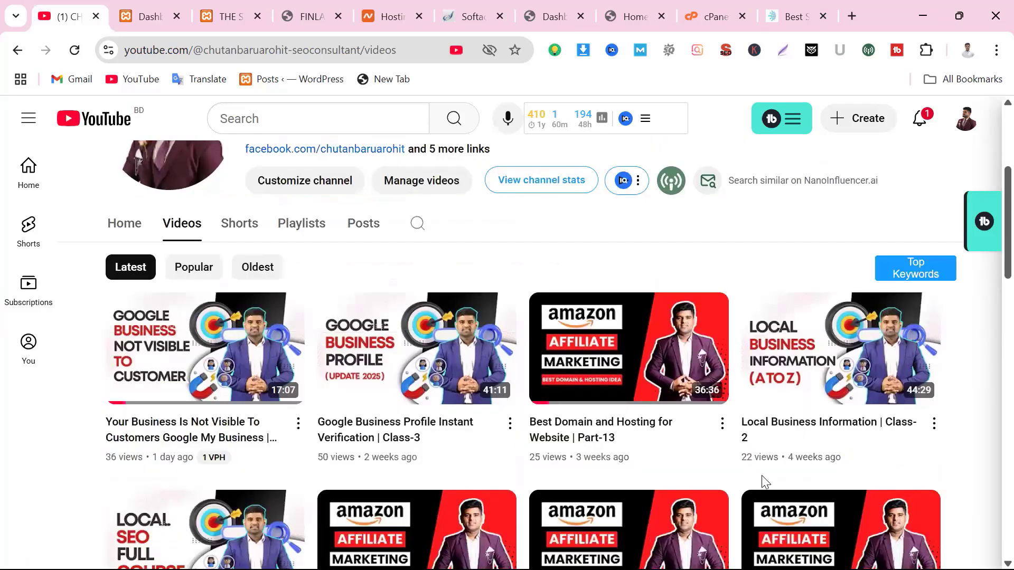
pyautogui.scroll(5, 766, 481)
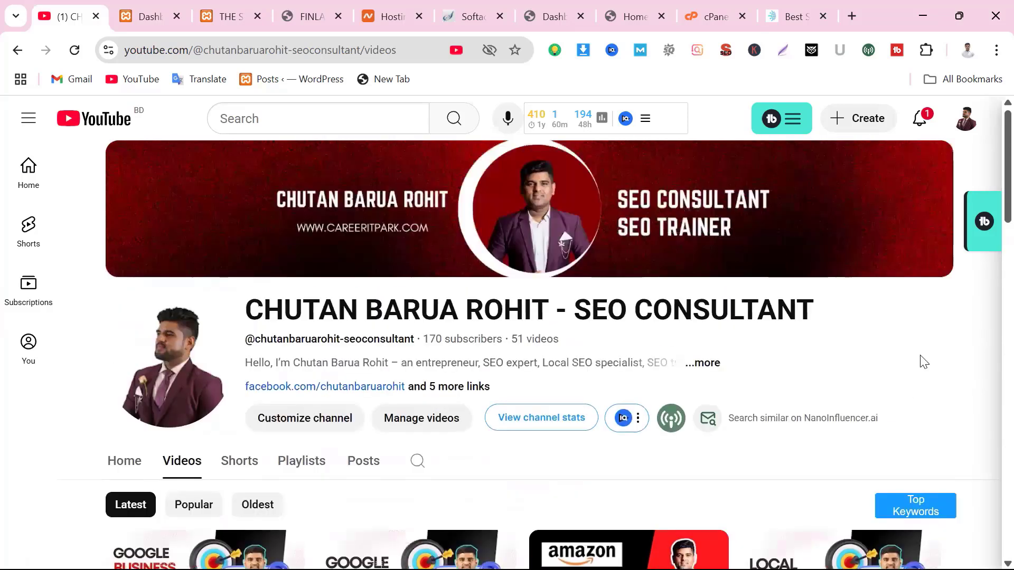